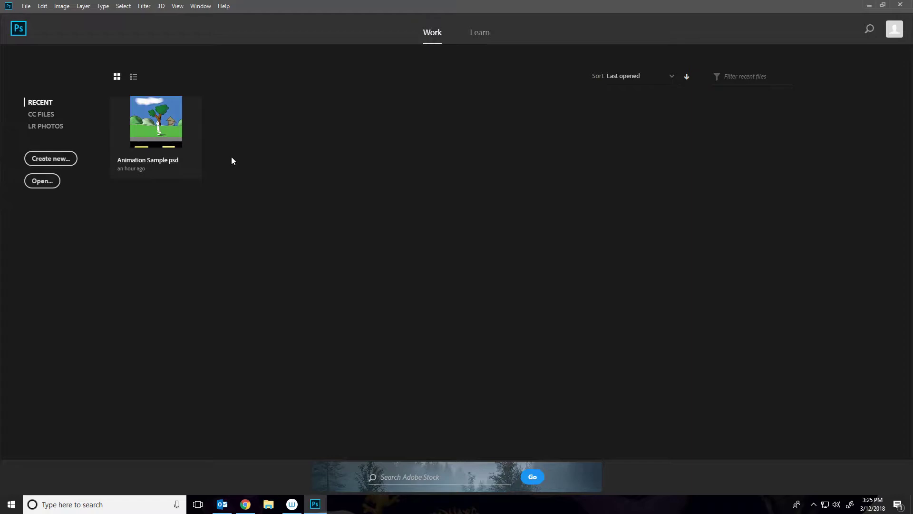
Create a new Web Most Common document (1366 x 768 px) with a resolution of 30 pixels/inch.
{"action": "left_click", "coordinate": [70, 159]}
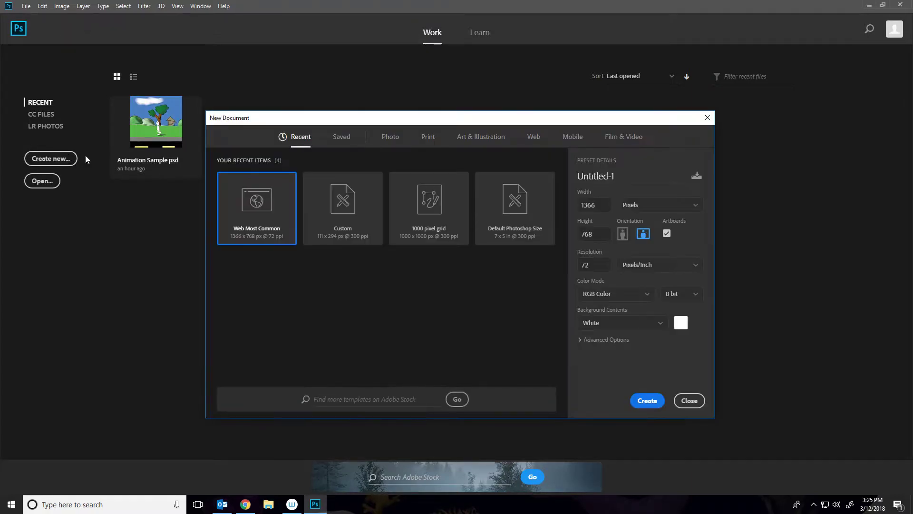
{"action": "left_click", "coordinate": [536, 141]}
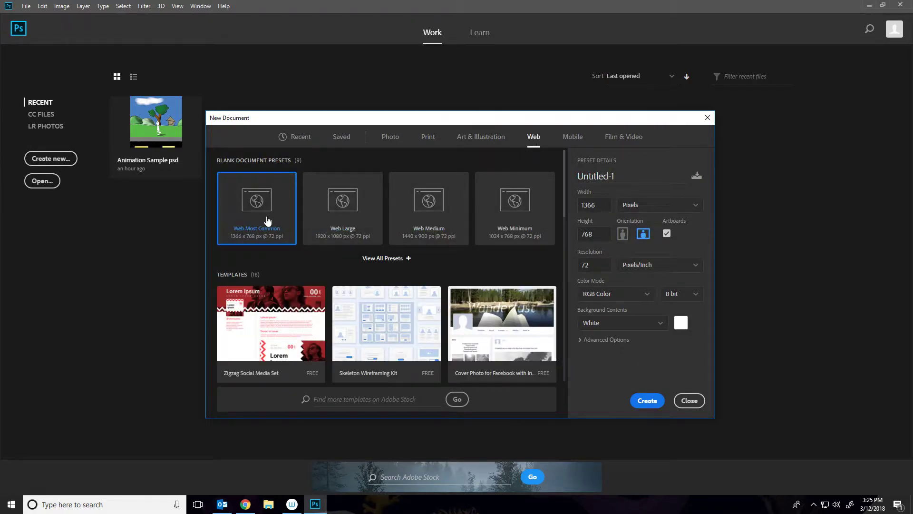
{"action": "left_click", "coordinate": [595, 264]}
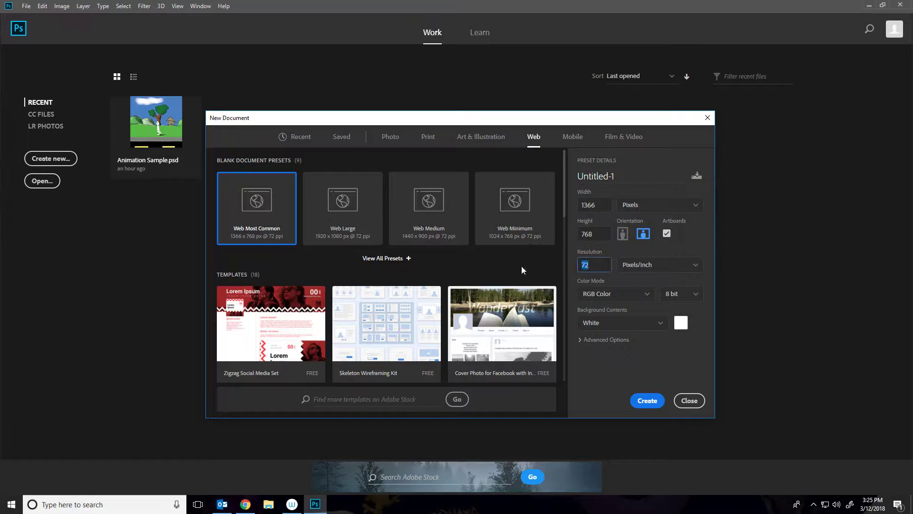
{"action": "type", "text": "300"}
{"action": "left_click", "coordinate": [656, 401]}
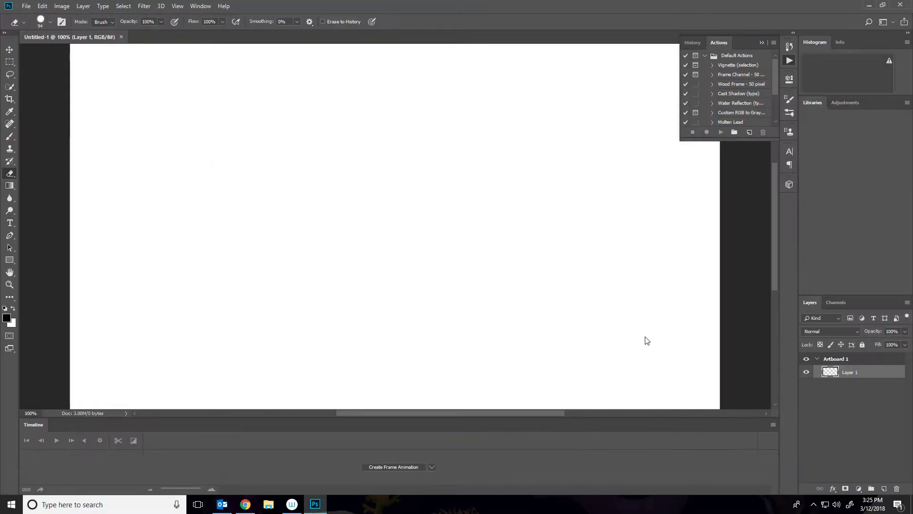
With the Brush tool and Sketch Pen brush, draw a horizontal ground line with two rounded hills on it.
{"action": "right_click", "coordinate": [453, 194]}
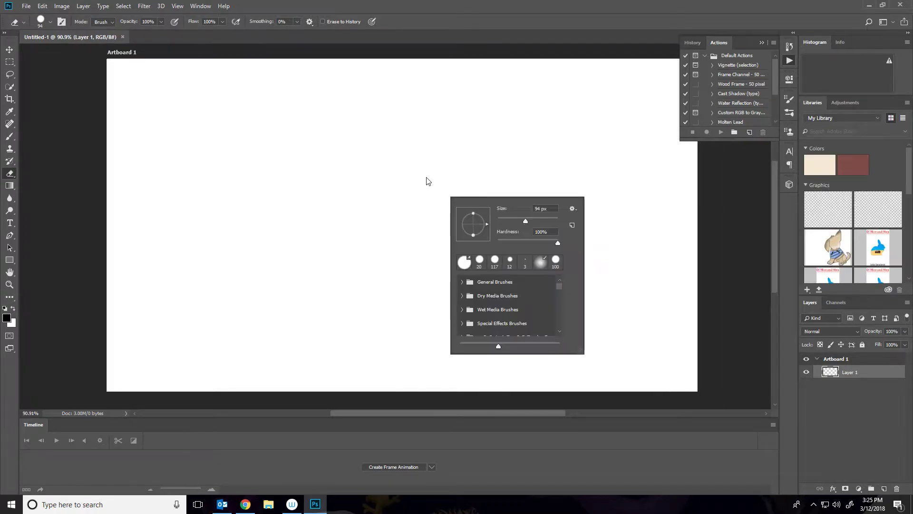
{"action": "left_click_drag", "start_coordinate": [502, 221], "coordinate": [499, 219]}
{"action": "left_click", "coordinate": [9, 136]}
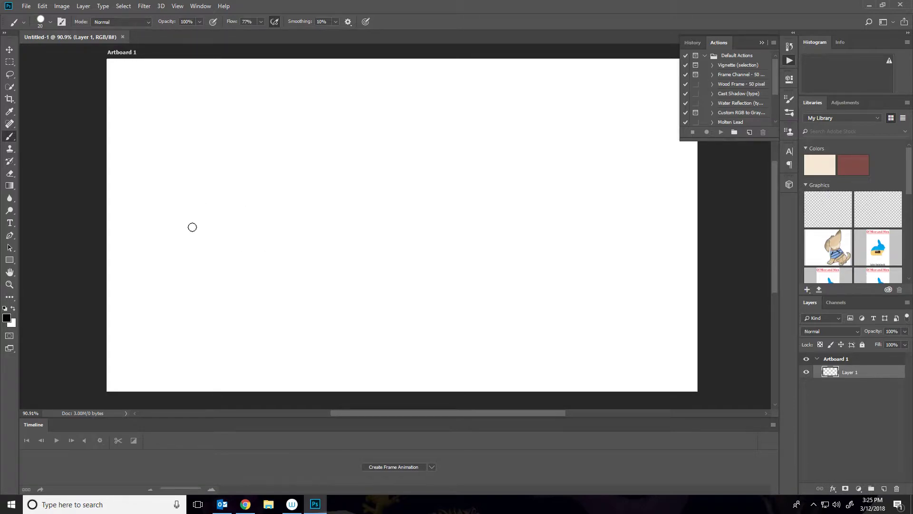
{"action": "right_click", "coordinate": [239, 231]}
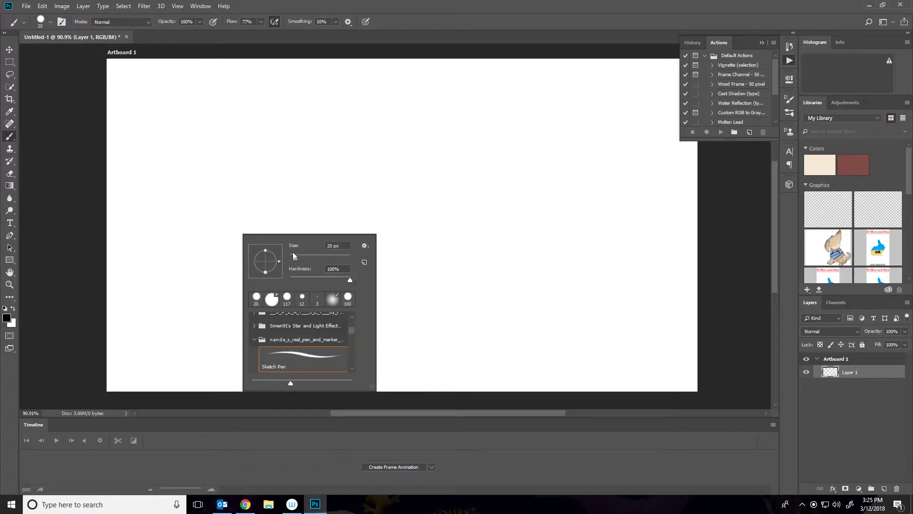
{"action": "left_click_drag", "start_coordinate": [292, 254], "coordinate": [292, 258]}
{"action": "left_click_drag", "start_coordinate": [103, 245], "coordinate": [759, 298]}
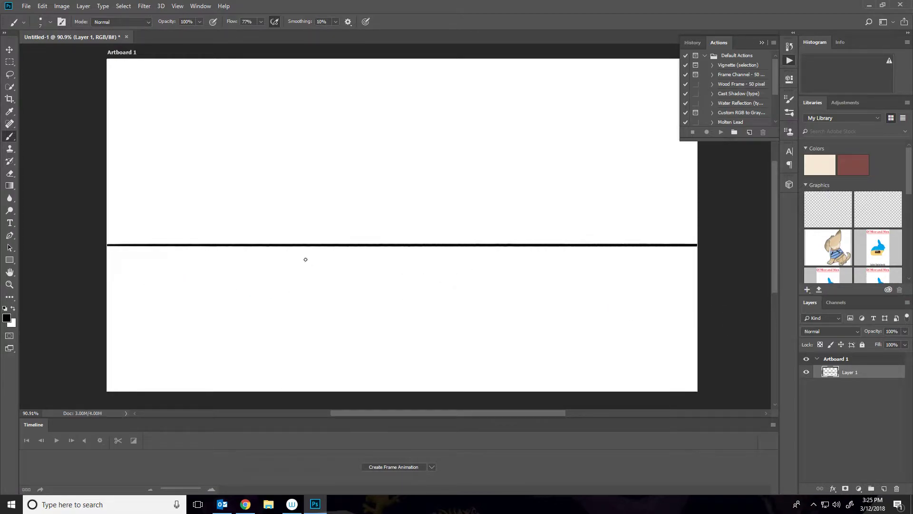
{"action": "mouse_move", "coordinate": [129, 245]}
{"action": "left_mouse_down"}
{"action": "mouse_move", "coordinate": [147, 215]}
{"action": "mouse_move", "coordinate": [242, 168]}
{"action": "mouse_move", "coordinate": [315, 178]}
{"action": "mouse_move", "coordinate": [362, 242]}
{"action": "left_mouse_up"}
{"action": "mouse_move", "coordinate": [337, 201]}
{"action": "left_mouse_down"}
{"action": "mouse_move", "coordinate": [371, 192]}
{"action": "mouse_move", "coordinate": [426, 207]}
{"action": "mouse_move", "coordinate": [440, 243]}
{"action": "left_mouse_up"}
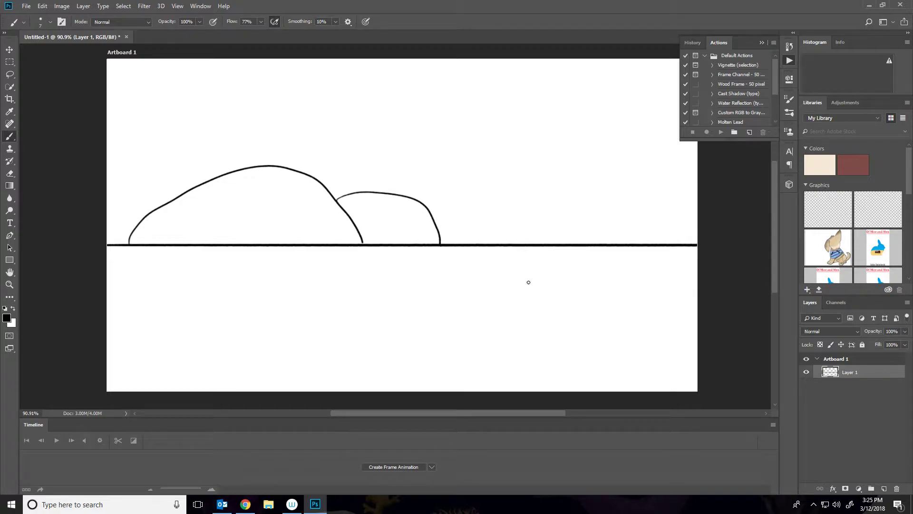
Sketch a tree with a trunk and cloud-like leafy crown on the right side of the ground line.
{"action": "mouse_move", "coordinate": [537, 283]}
{"action": "left_mouse_down"}
{"action": "mouse_move", "coordinate": [558, 252]}
{"action": "mouse_move", "coordinate": [565, 202]}
{"action": "left_mouse_up"}
{"action": "mouse_move", "coordinate": [601, 298]}
{"action": "left_mouse_down"}
{"action": "mouse_move", "coordinate": [586, 201]}
{"action": "mouse_move", "coordinate": [522, 173]}
{"action": "left_mouse_up"}
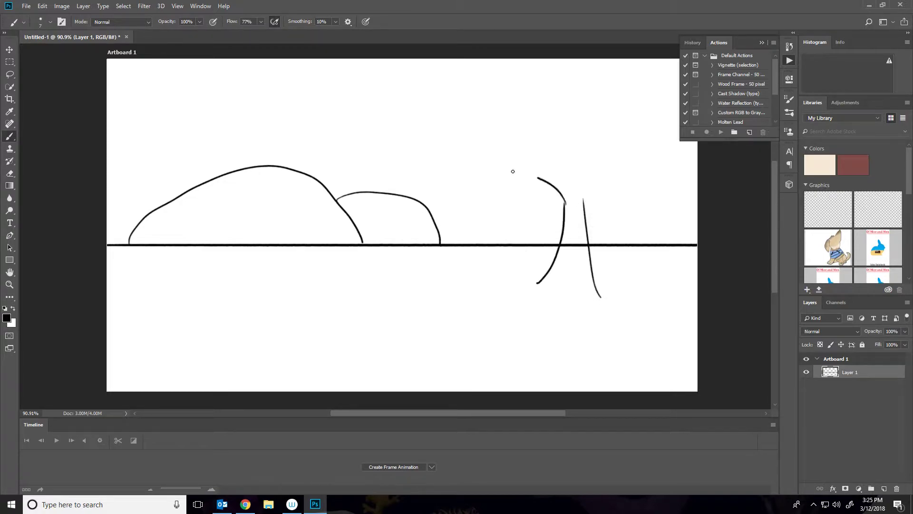
{"action": "left_click_drag", "start_coordinate": [570, 193], "coordinate": [537, 160]}
{"action": "mouse_move", "coordinate": [533, 192]}
{"action": "left_mouse_down"}
{"action": "mouse_move", "coordinate": [497, 162]}
{"action": "mouse_move", "coordinate": [602, 116]}
{"action": "mouse_move", "coordinate": [614, 189]}
{"action": "mouse_move", "coordinate": [598, 218]}
{"action": "mouse_move", "coordinate": [586, 220]}
{"action": "left_mouse_up"}
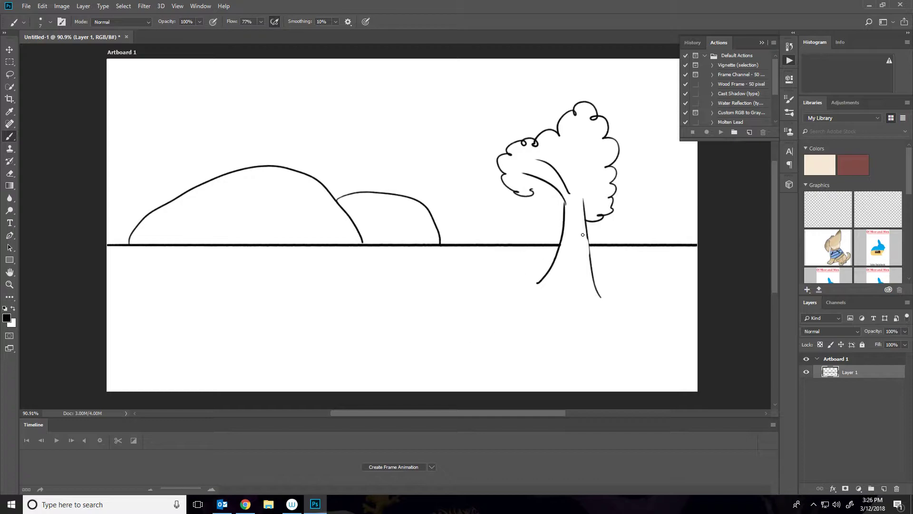
{"action": "left_click_drag", "start_coordinate": [586, 241], "coordinate": [596, 277]}
{"action": "key", "text": "ctrl+z"}
On a new layer, set the foreground colour to red and paint a balloon above the hills with a 15 px brush.
{"action": "left_click", "coordinate": [883, 489]}
{"action": "left_click", "coordinate": [8, 319]}
{"action": "left_click_drag", "start_coordinate": [446, 123], "coordinate": [452, 114]}
{"action": "left_click", "coordinate": [546, 110]}
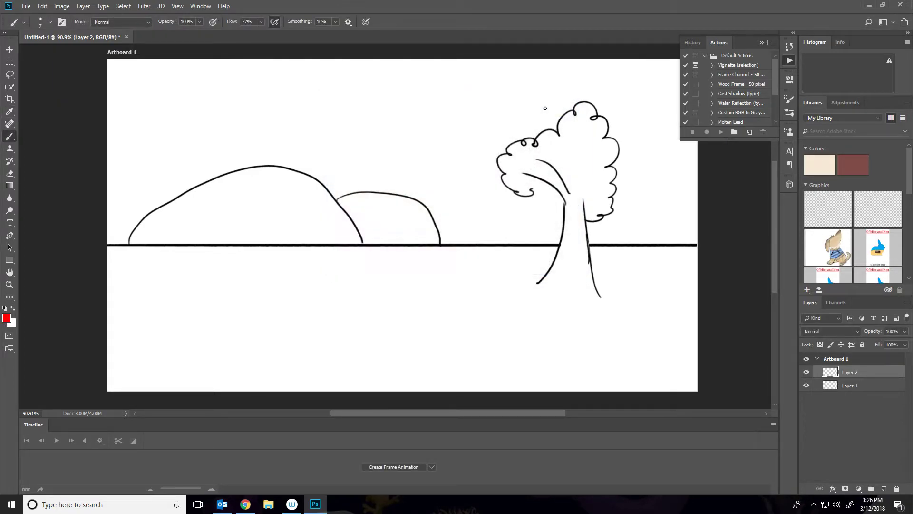
{"action": "right_click", "coordinate": [424, 156]}
{"action": "type", "text": "15"}
{"action": "key", "text": "Return"}
{"action": "mouse_move", "coordinate": [416, 141]}
{"action": "left_mouse_down"}
{"action": "mouse_move", "coordinate": [430, 150]}
{"action": "mouse_move", "coordinate": [423, 133]}
{"action": "mouse_move", "coordinate": [422, 158]}
{"action": "mouse_move", "coordinate": [429, 142]}
{"action": "mouse_move", "coordinate": [414, 136]}
{"action": "mouse_move", "coordinate": [412, 148]}
{"action": "mouse_move", "coordinate": [431, 129]}
{"action": "mouse_move", "coordinate": [430, 141]}
{"action": "mouse_move", "coordinate": [427, 115]}
{"action": "mouse_move", "coordinate": [415, 128]}
{"action": "mouse_move", "coordinate": [435, 127]}
{"action": "mouse_move", "coordinate": [428, 125]}
{"action": "mouse_move", "coordinate": [428, 160]}
{"action": "mouse_move", "coordinate": [419, 161]}
{"action": "left_mouse_up"}
{"action": "key", "text": "ctrl+z"}
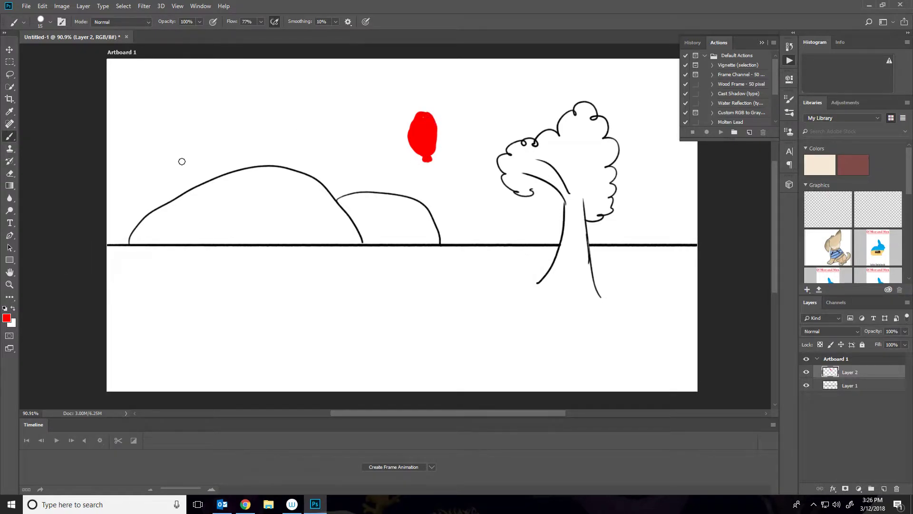
Reset the colour to black and draw the balloon's string with a 3 px brush.
{"action": "left_click", "coordinate": [5, 309]}
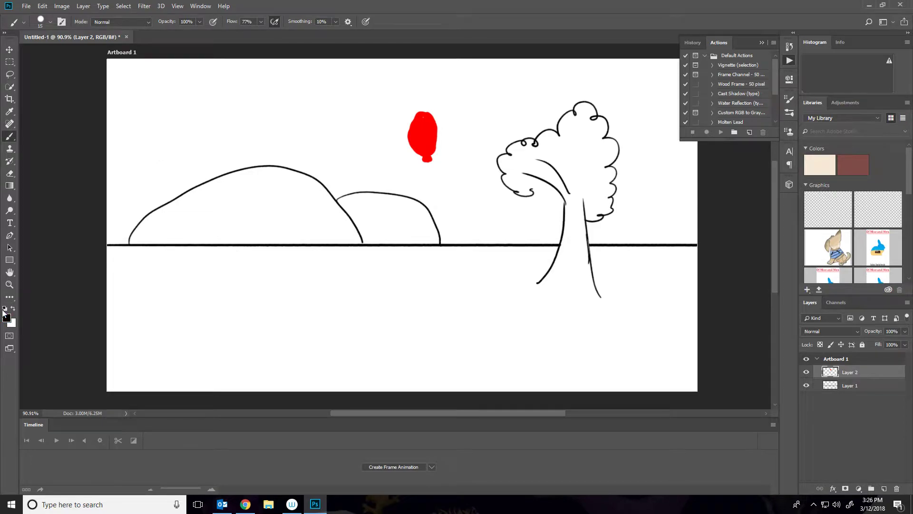
{"action": "right_click", "coordinate": [437, 176]}
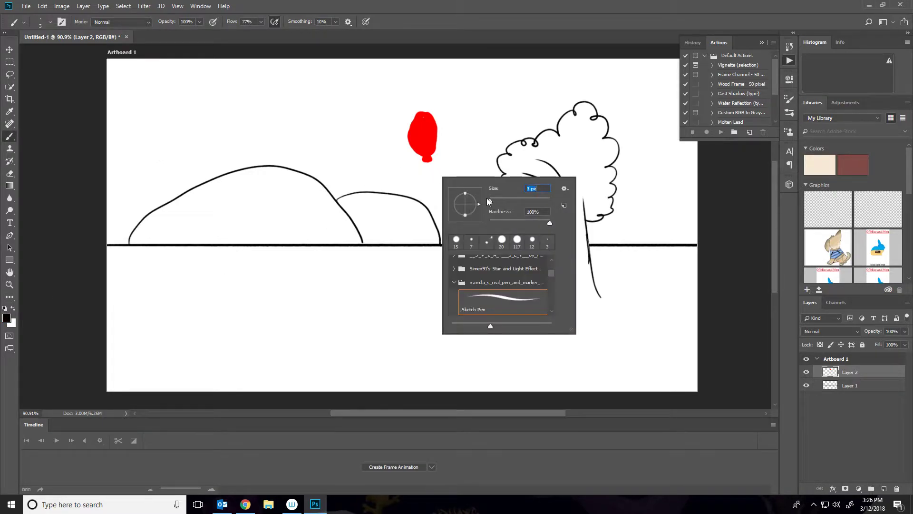
{"action": "left_click", "coordinate": [429, 163]}
{"action": "left_click_drag", "start_coordinate": [429, 162], "coordinate": [430, 216]}
{"action": "key", "text": "ctrl+z"}
{"action": "left_click_drag", "start_coordinate": [428, 160], "coordinate": [427, 222]}
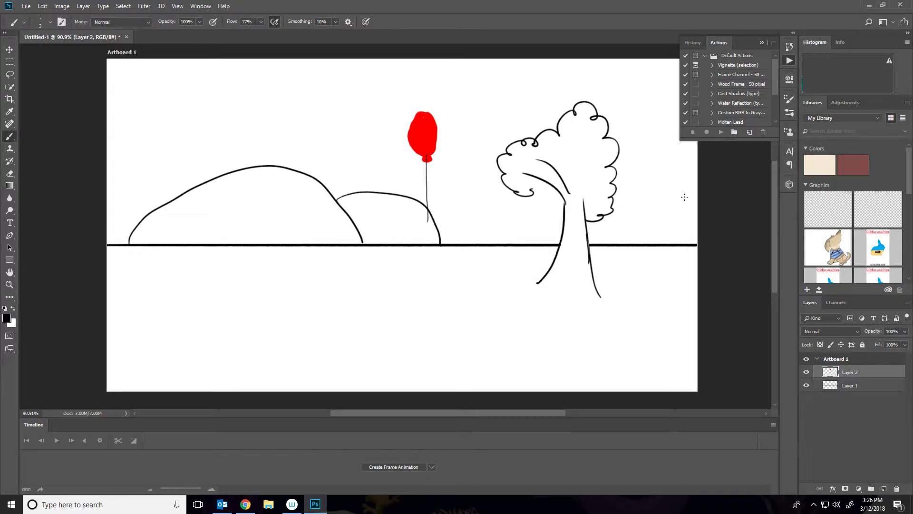
Add a new layer above Layer 1 and draw a stick figure standing on the ground line.
{"action": "left_click", "coordinate": [853, 387]}
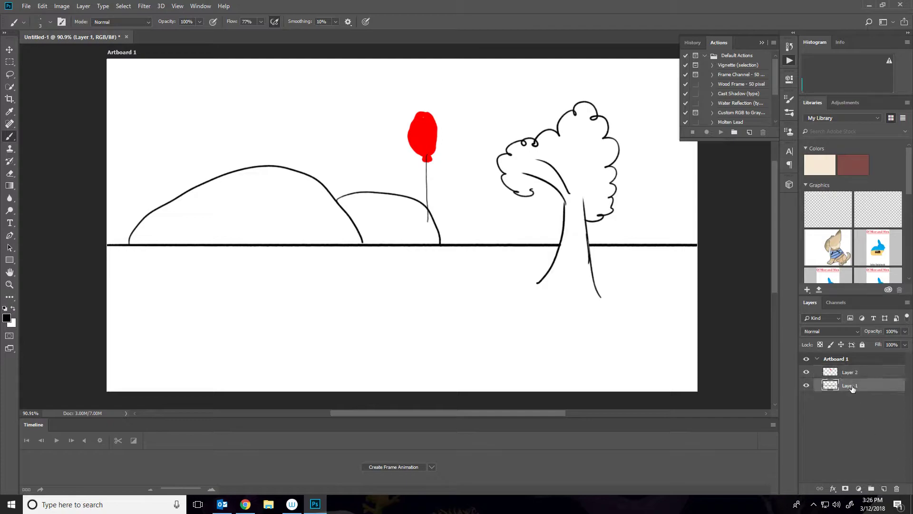
{"action": "left_click", "coordinate": [884, 488]}
{"action": "right_click", "coordinate": [312, 278]}
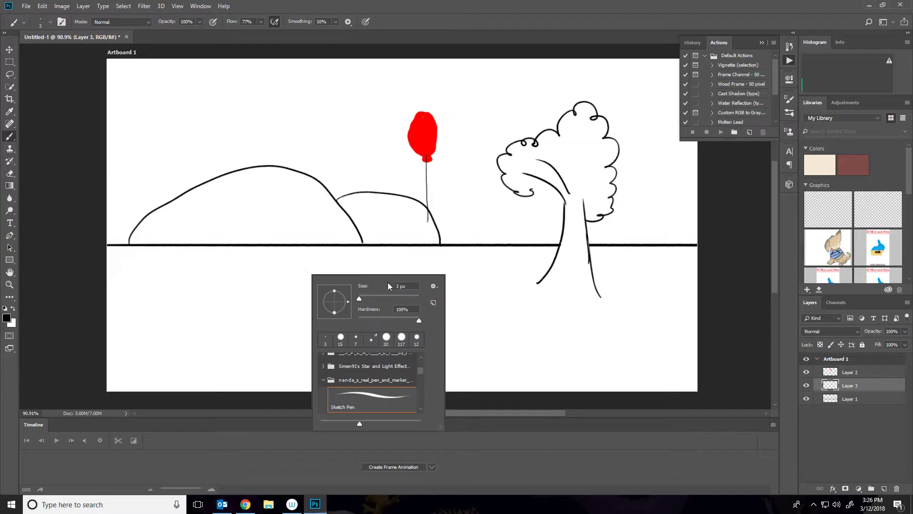
{"action": "left_click_drag", "start_coordinate": [359, 299], "coordinate": [361, 300]}
{"action": "mouse_move", "coordinate": [352, 263]}
{"action": "left_mouse_down"}
{"action": "mouse_move", "coordinate": [333, 231]}
{"action": "mouse_move", "coordinate": [344, 317]}
{"action": "mouse_move", "coordinate": [320, 351]}
{"action": "left_mouse_up"}
{"action": "left_click_drag", "start_coordinate": [344, 314], "coordinate": [356, 352]}
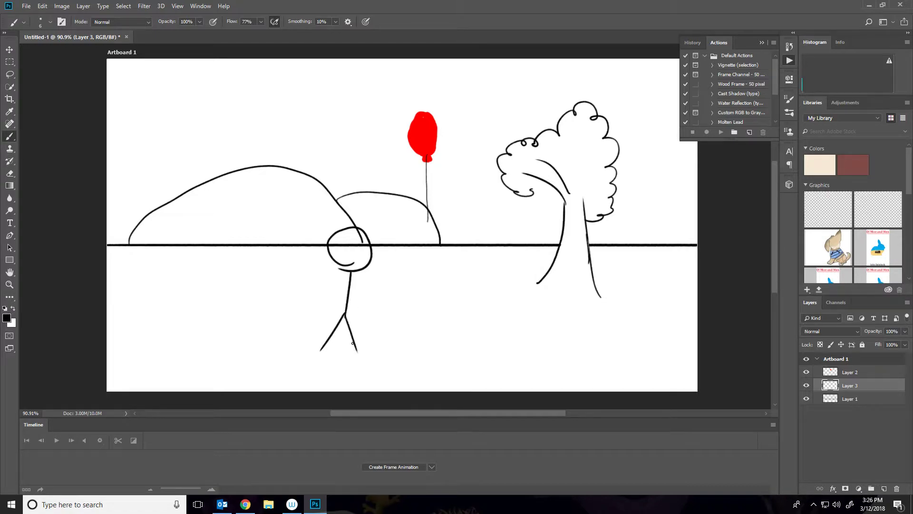
{"action": "mouse_move", "coordinate": [350, 280]}
{"action": "left_mouse_down"}
{"action": "mouse_move", "coordinate": [316, 294]}
{"action": "mouse_move", "coordinate": [360, 295]}
{"action": "mouse_move", "coordinate": [366, 314]}
{"action": "left_mouse_up"}
Add another new layer and redraw the stick figure's head on it.
{"action": "left_click", "coordinate": [884, 489]}
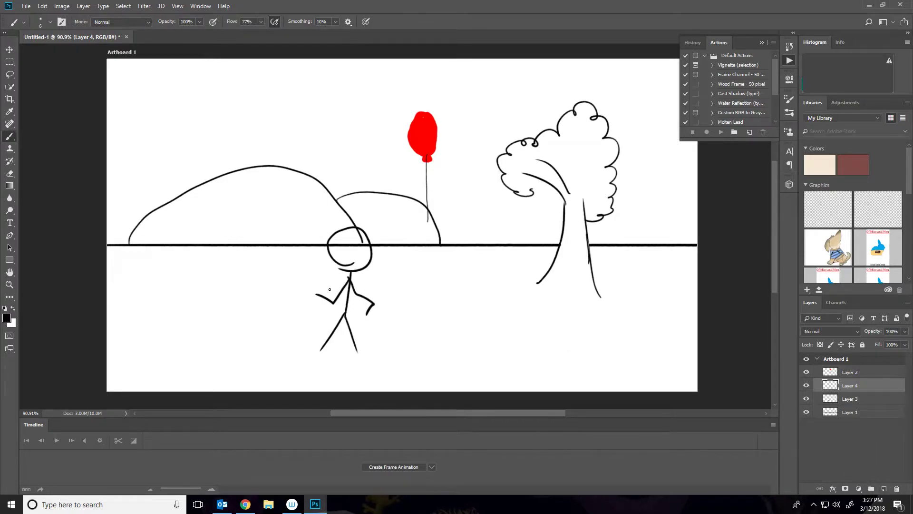
{"action": "mouse_move", "coordinate": [349, 275]}
{"action": "left_mouse_down"}
{"action": "mouse_move", "coordinate": [336, 243]}
{"action": "mouse_move", "coordinate": [355, 233]}
{"action": "mouse_move", "coordinate": [374, 247]}
{"action": "mouse_move", "coordinate": [340, 272]}
{"action": "left_mouse_up"}
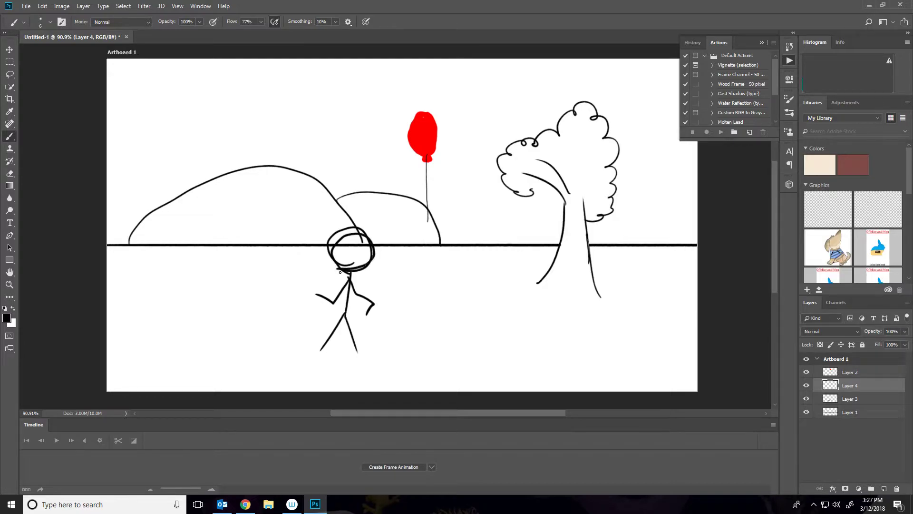
Lower Layer 3's opacity to 39% so it works as an onion skin.
{"action": "left_click", "coordinate": [856, 400]}
{"action": "left_click", "coordinate": [905, 345]}
{"action": "left_click", "coordinate": [877, 340]}
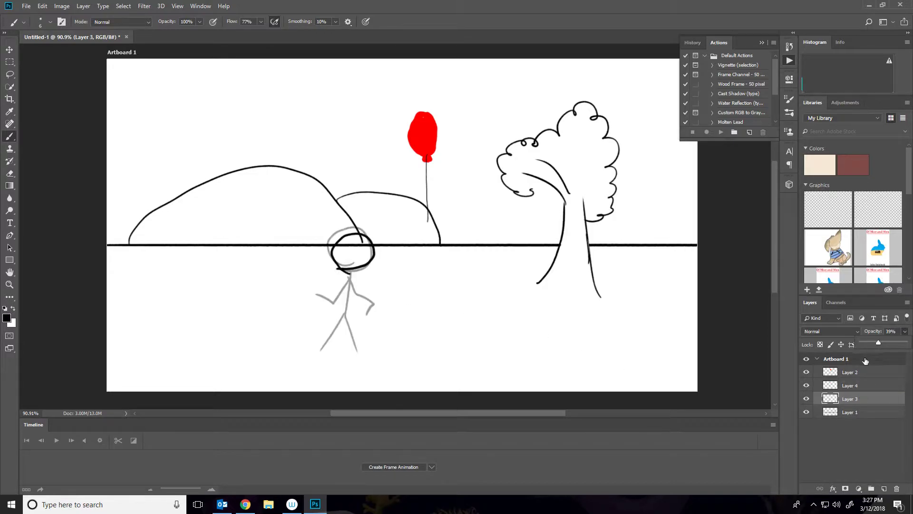
On Layer 4, draw the figure's body, arms and legs in a second walking pose.
{"action": "left_click", "coordinate": [851, 389]}
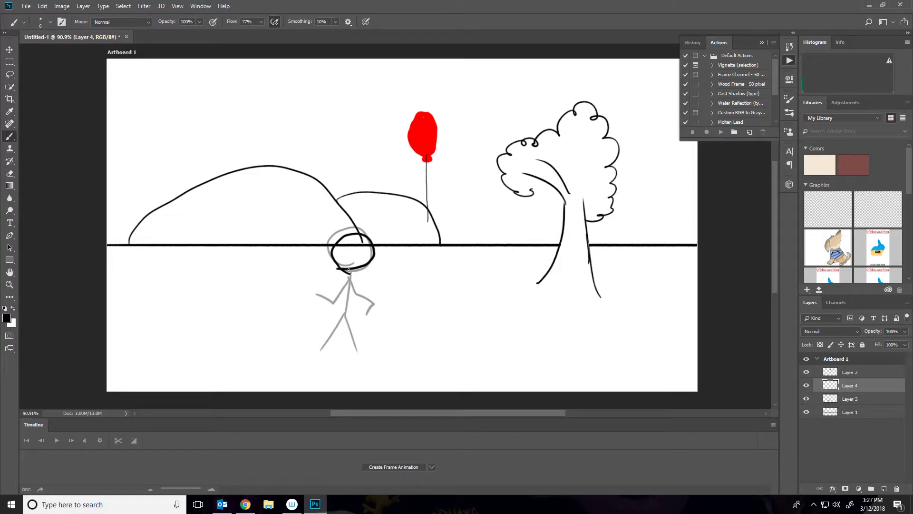
{"action": "left_click_drag", "start_coordinate": [345, 290], "coordinate": [340, 322]}
{"action": "key", "text": "ctrl+z"}
{"action": "left_click_drag", "start_coordinate": [349, 266], "coordinate": [343, 317]}
{"action": "mouse_move", "coordinate": [346, 280]}
{"action": "left_mouse_down"}
{"action": "mouse_move", "coordinate": [336, 302]}
{"action": "mouse_move", "coordinate": [360, 315]}
{"action": "mouse_move", "coordinate": [339, 336]}
{"action": "mouse_move", "coordinate": [336, 354]}
{"action": "left_mouse_up"}
{"action": "left_click_drag", "start_coordinate": [343, 316], "coordinate": [344, 348]}
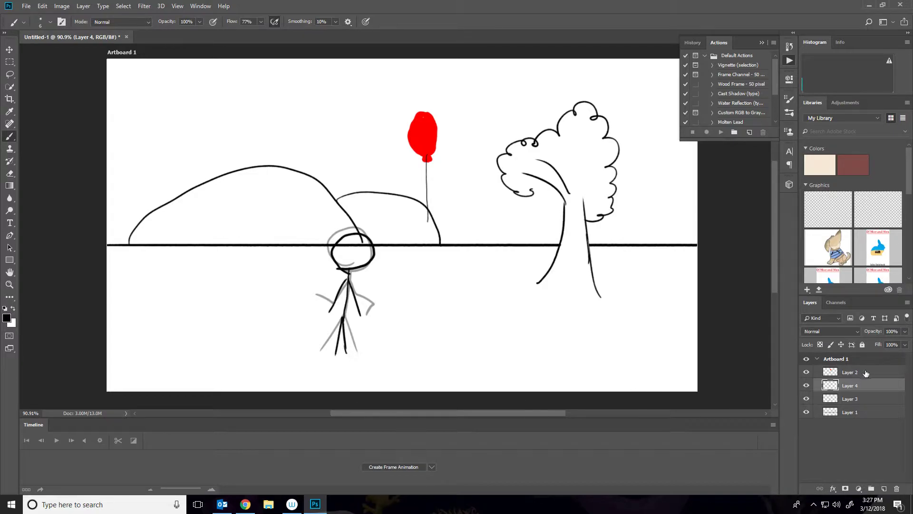
Restore Layer 3's opacity to 100% and hide both stick-figure layers.
{"action": "left_click", "coordinate": [854, 399]}
{"action": "left_click", "coordinate": [906, 332]}
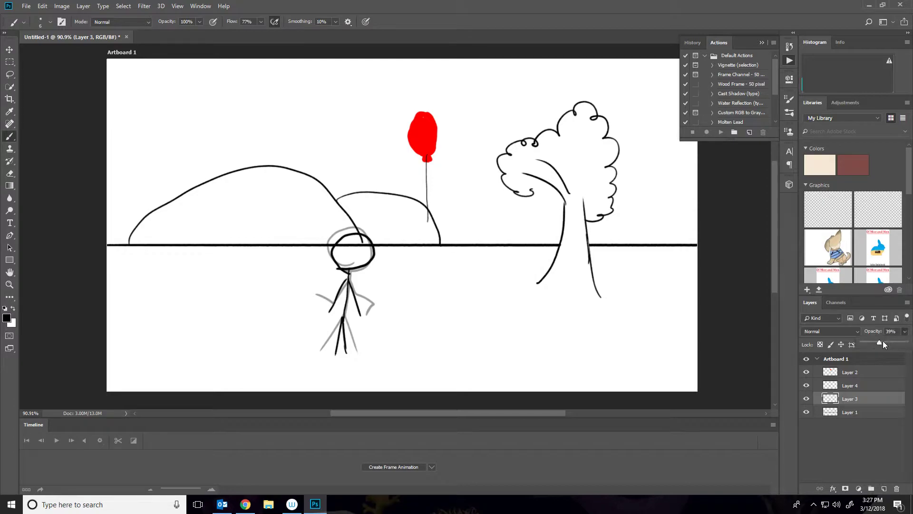
{"action": "left_click_drag", "start_coordinate": [883, 341], "coordinate": [906, 340]}
{"action": "left_click", "coordinate": [806, 386]}
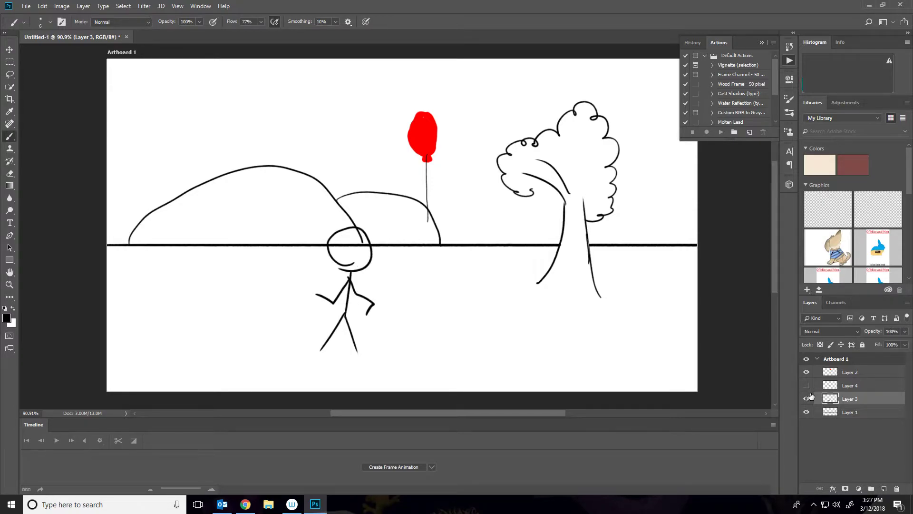
{"action": "left_click", "coordinate": [807, 399]}
{"action": "left_click", "coordinate": [807, 385]}
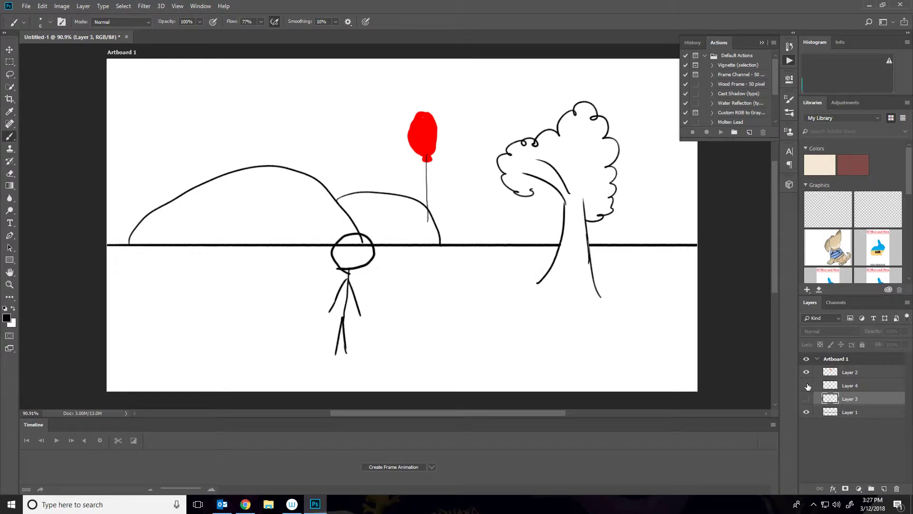
{"action": "left_click", "coordinate": [807, 386]}
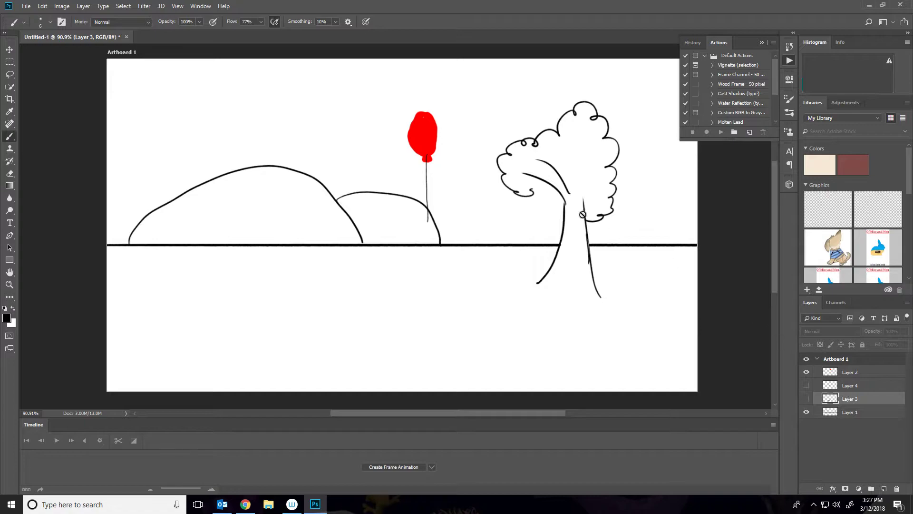
Move the balloon layer to the right, below the ground line beside the tree.
{"action": "left_click", "coordinate": [841, 376]}
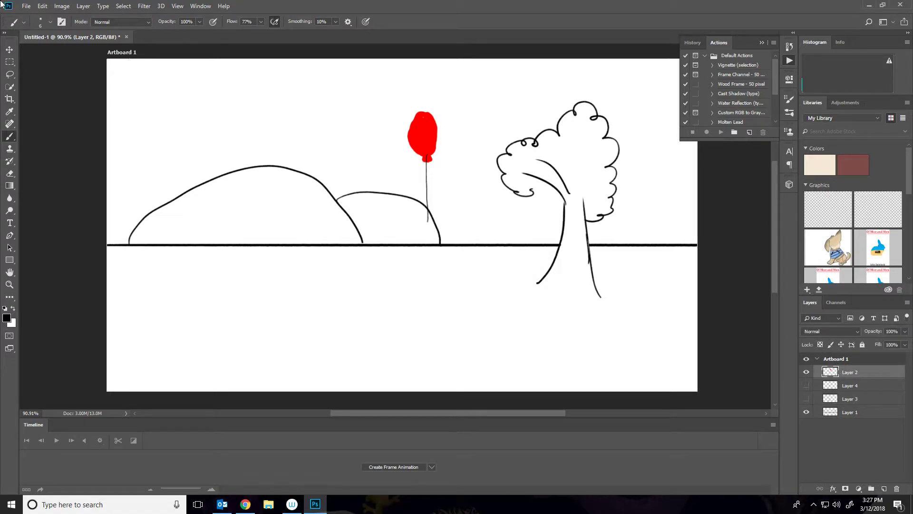
{"action": "left_click", "coordinate": [10, 49]}
{"action": "left_click_drag", "start_coordinate": [427, 129], "coordinate": [663, 257]}
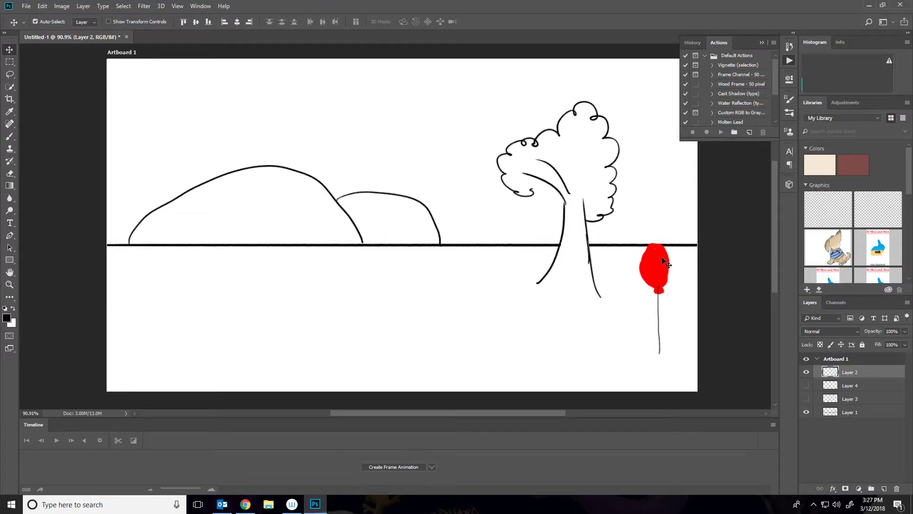
Duplicate the landscape layer and offset the copy horizontally to extend the scenery.
{"action": "left_click", "coordinate": [836, 417]}
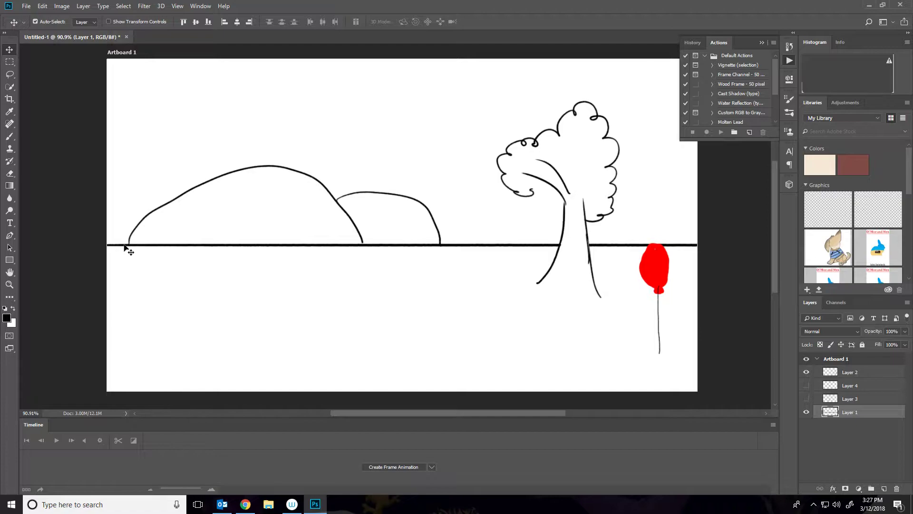
{"action": "mouse_move", "coordinate": [125, 246]}
{"action": "left_mouse_down"}
{"action": "mouse_move", "coordinate": [287, 267]}
{"action": "mouse_move", "coordinate": [709, 280]}
{"action": "left_mouse_up"}
{"action": "key", "text": "ctrl+z"}
{"action": "left_click_drag", "start_coordinate": [117, 247], "coordinate": [473, 261]}
{"action": "key", "text": "ctrl+z"}
{"action": "left_click_drag", "start_coordinate": [160, 246], "coordinate": [715, 299]}
{"action": "mouse_move", "coordinate": [680, 247]}
{"action": "left_mouse_down"}
{"action": "mouse_move", "coordinate": [275, 221]}
{"action": "mouse_move", "coordinate": [81, 245]}
{"action": "mouse_move", "coordinate": [101, 245]}
{"action": "left_mouse_up"}
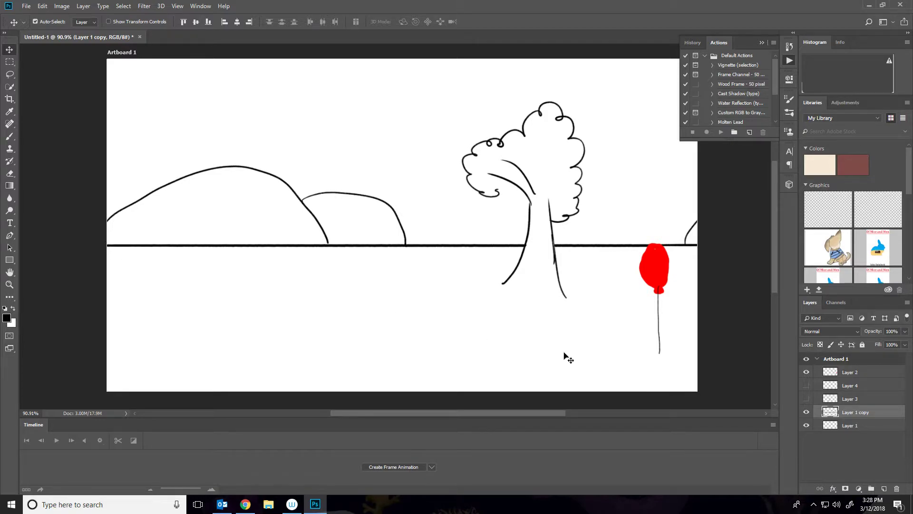
Merge Layer 1 and Layer 1 copy into a single landscape layer.
{"action": "left_click", "coordinate": [806, 415]}
{"action": "left_click", "coordinate": [805, 426]}
{"action": "left_click", "coordinate": [805, 427]}
{"action": "left_click", "coordinate": [854, 427]}
{"action": "left_click", "coordinate": [857, 413], "text": "shift"}
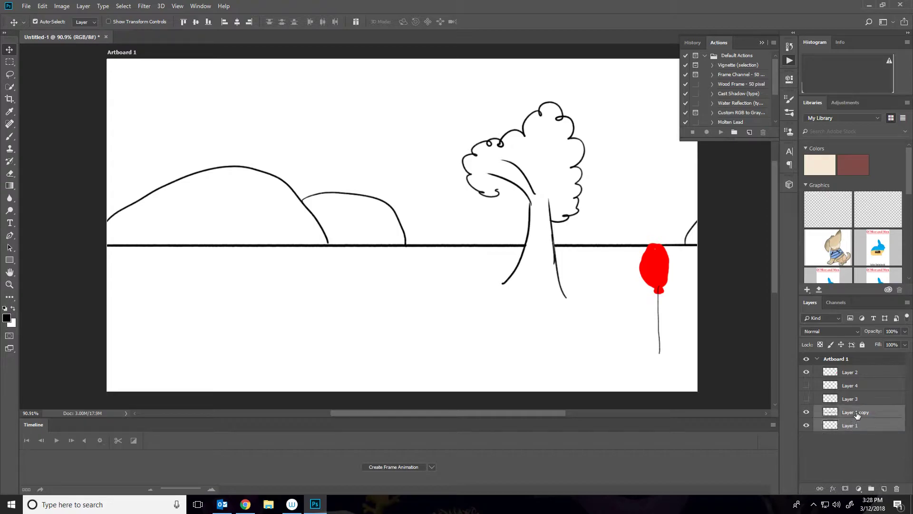
{"action": "right_click", "coordinate": [866, 412]}
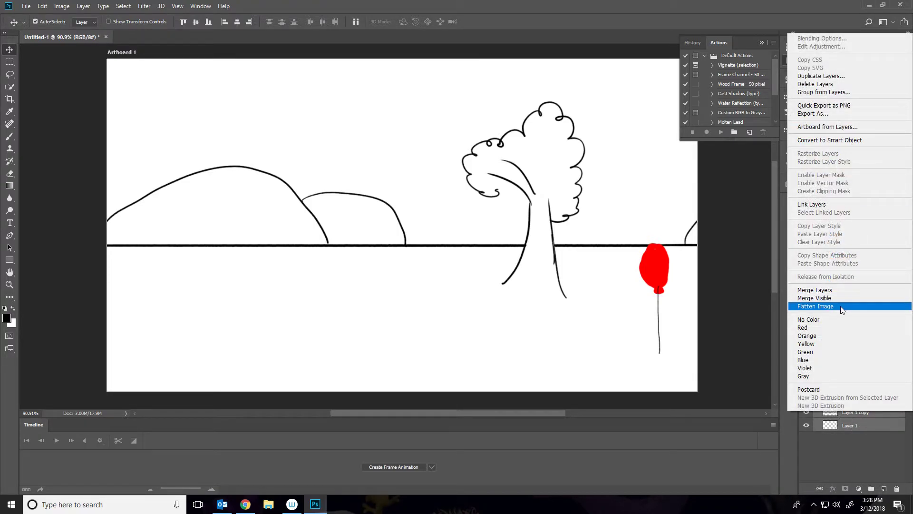
{"action": "left_click", "coordinate": [814, 289]}
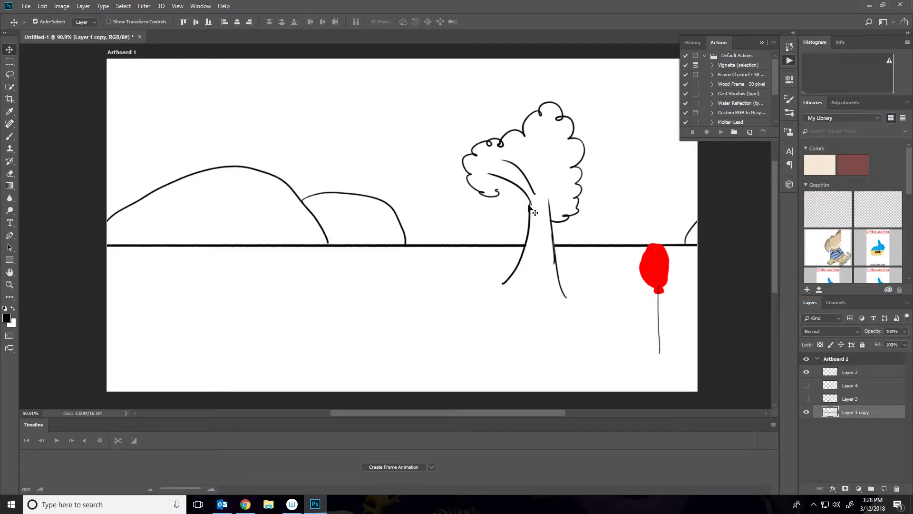
Reposition the merged landscape layer horizontally and show the first stick-figure layer again.
{"action": "left_click_drag", "start_coordinate": [535, 212], "coordinate": [31, 182]}
{"action": "left_click_drag", "start_coordinate": [127, 186], "coordinate": [340, 204]}
{"action": "left_click_drag", "start_coordinate": [721, 262], "coordinate": [267, 264]}
{"action": "mouse_move", "coordinate": [426, 253]}
{"action": "left_mouse_down"}
{"action": "mouse_move", "coordinate": [393, 257]}
{"action": "mouse_move", "coordinate": [420, 249]}
{"action": "left_mouse_up"}
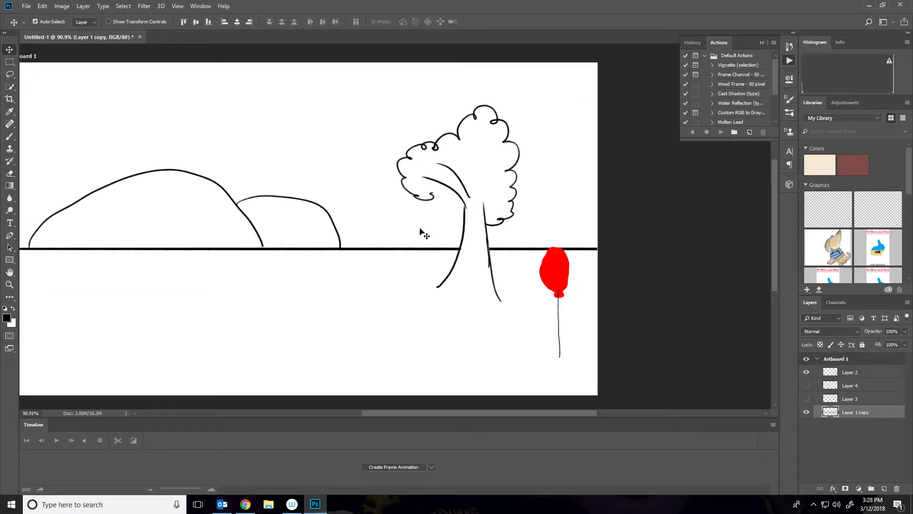
{"action": "left_click_drag", "start_coordinate": [353, 282], "coordinate": [522, 241]}
{"action": "left_click", "coordinate": [806, 399]}
{"action": "mouse_move", "coordinate": [519, 326]}
{"action": "left_mouse_down"}
{"action": "mouse_move", "coordinate": [485, 369]}
{"action": "mouse_move", "coordinate": [489, 318]}
{"action": "left_mouse_up"}
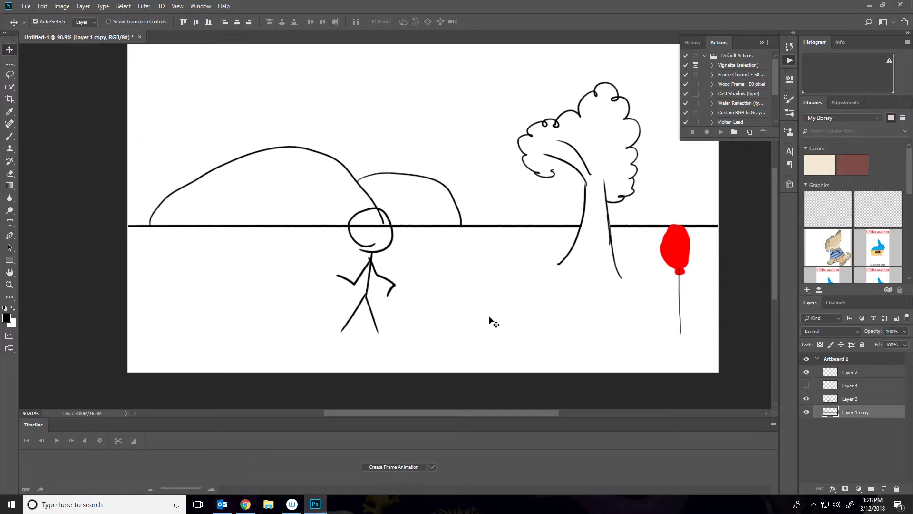
Create a frame animation from the layers and set the first frame's disposal method to Do not dispose.
{"action": "left_click", "coordinate": [834, 399]}
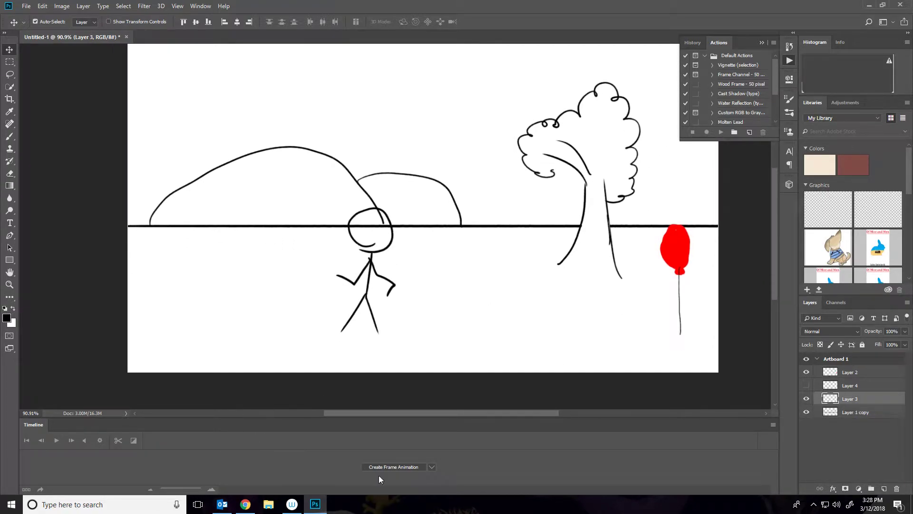
{"action": "left_click", "coordinate": [409, 470]}
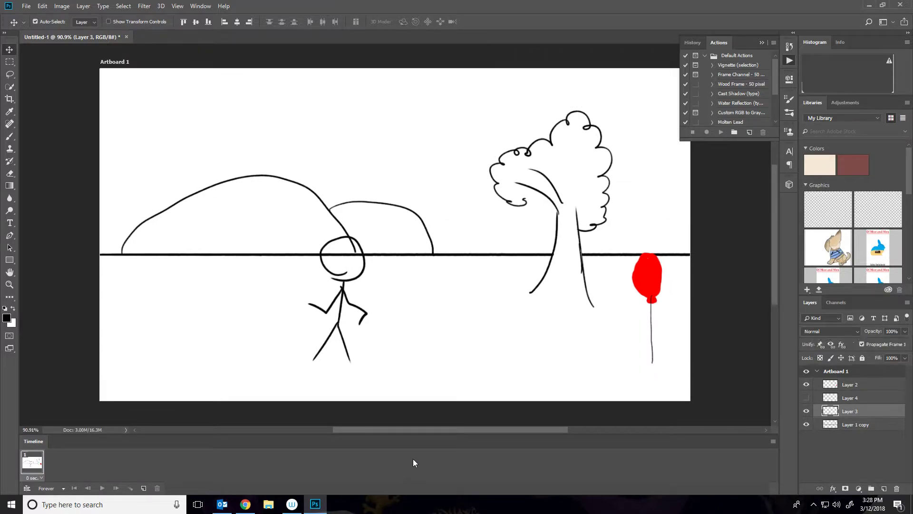
{"action": "right_click", "coordinate": [37, 471]}
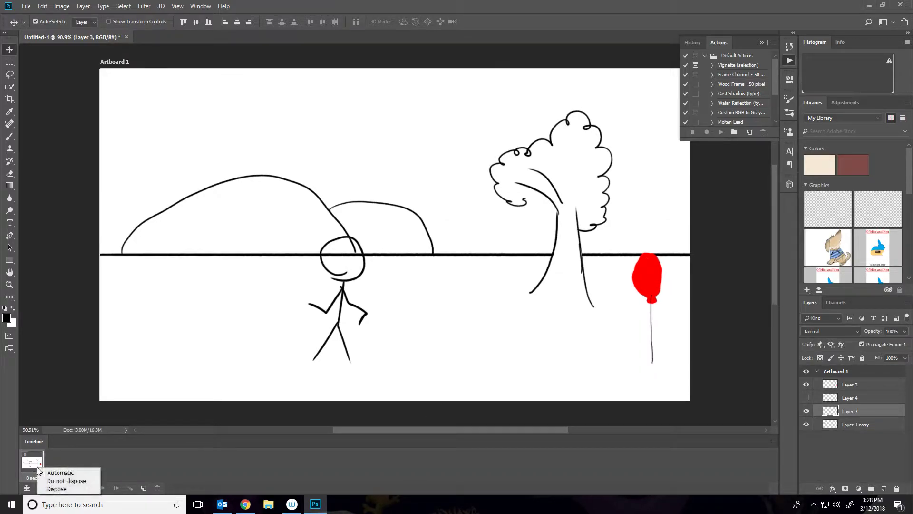
{"action": "left_click", "coordinate": [79, 481]}
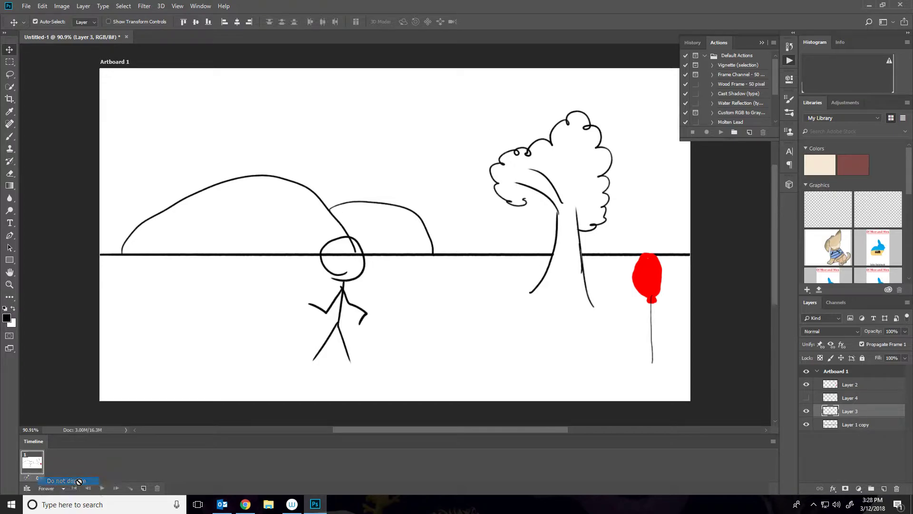
Add a second frame and in it swap the stick figure by hiding Layer 3 and showing Layer 4.
{"action": "left_click", "coordinate": [144, 488]}
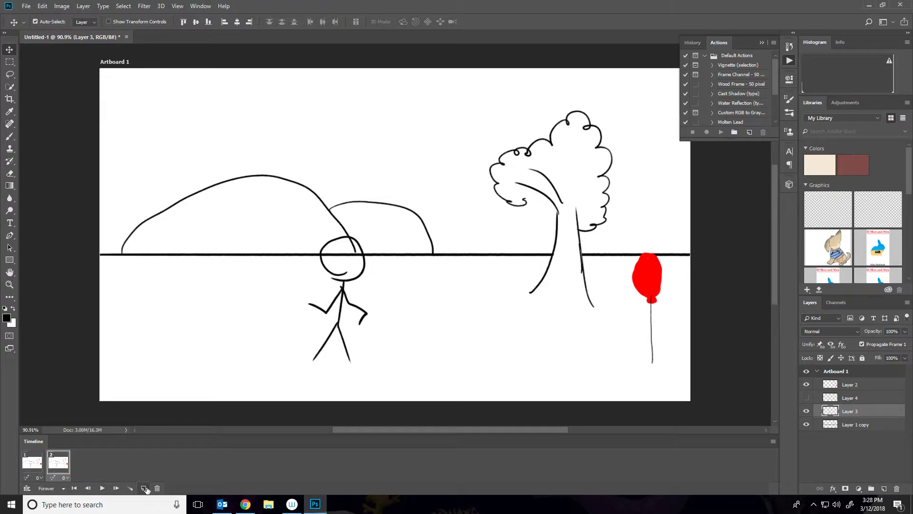
{"action": "left_click", "coordinate": [806, 411]}
{"action": "left_click", "coordinate": [806, 397]}
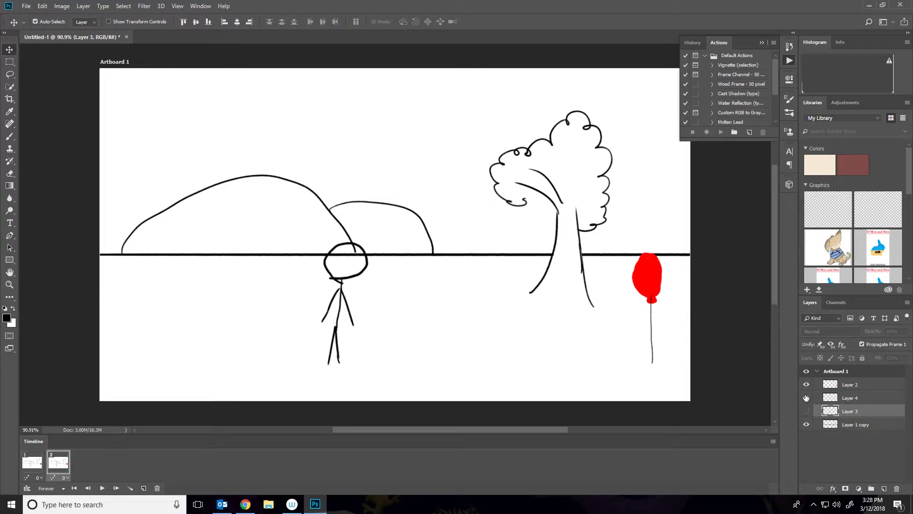
In the second frame, move the balloon up into the sky above the hills and shift the landscape layer horizontally.
{"action": "left_click", "coordinate": [831, 386]}
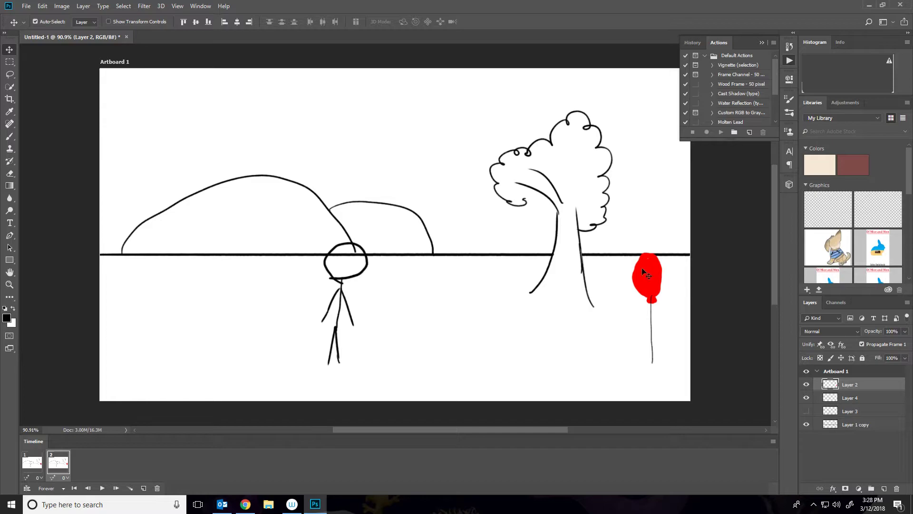
{"action": "left_click_drag", "start_coordinate": [654, 279], "coordinate": [364, 100]}
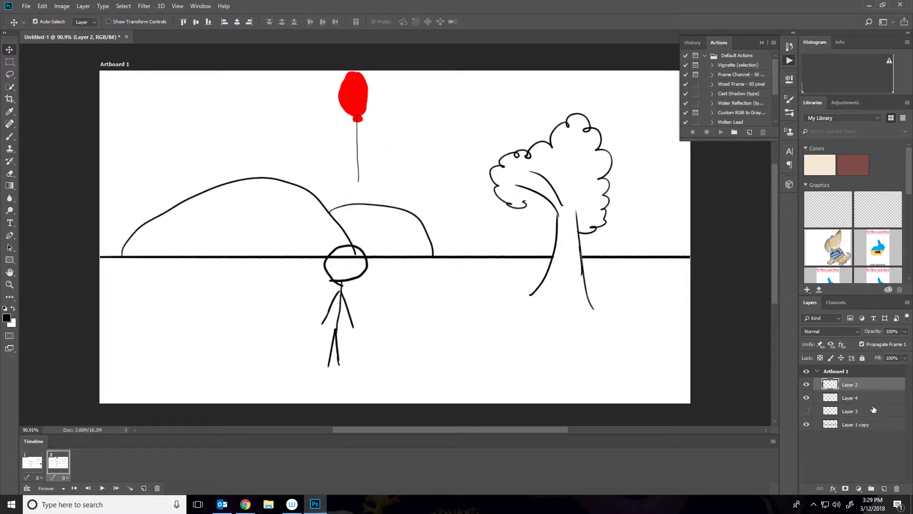
{"action": "left_click", "coordinate": [871, 424]}
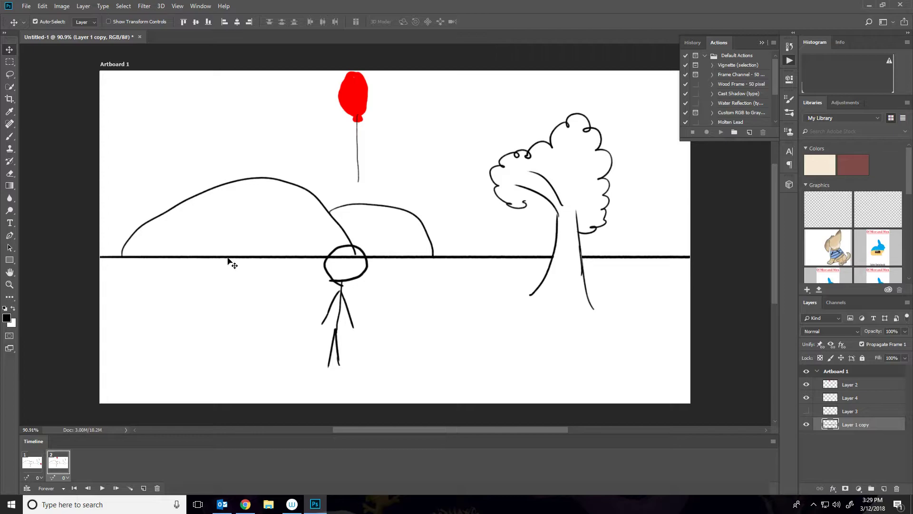
{"action": "left_click_drag", "start_coordinate": [226, 259], "coordinate": [726, 241]}
{"action": "left_click_drag", "start_coordinate": [210, 311], "coordinate": [170, 267]}
Compare frames 1 and 2, then hide the Layer 4 stick figure in the second frame.
{"action": "left_click", "coordinate": [36, 466]}
{"action": "left_click", "coordinate": [53, 466]}
{"action": "left_click", "coordinate": [38, 461]}
{"action": "left_click", "coordinate": [64, 462]}
{"action": "left_click", "coordinate": [806, 398]}
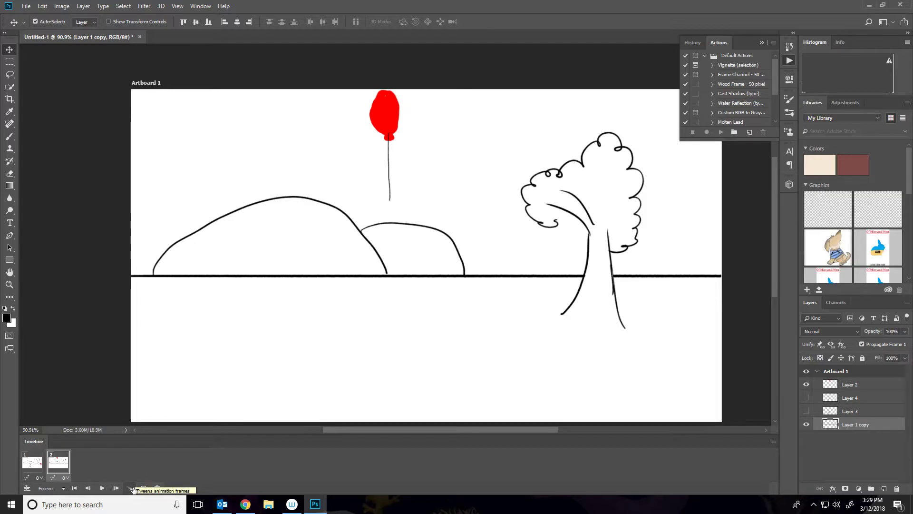
Select both frames and tween 60 frames between them with the previous frame.
{"action": "left_click", "coordinate": [33, 468]}
{"action": "left_click", "coordinate": [56, 468]}
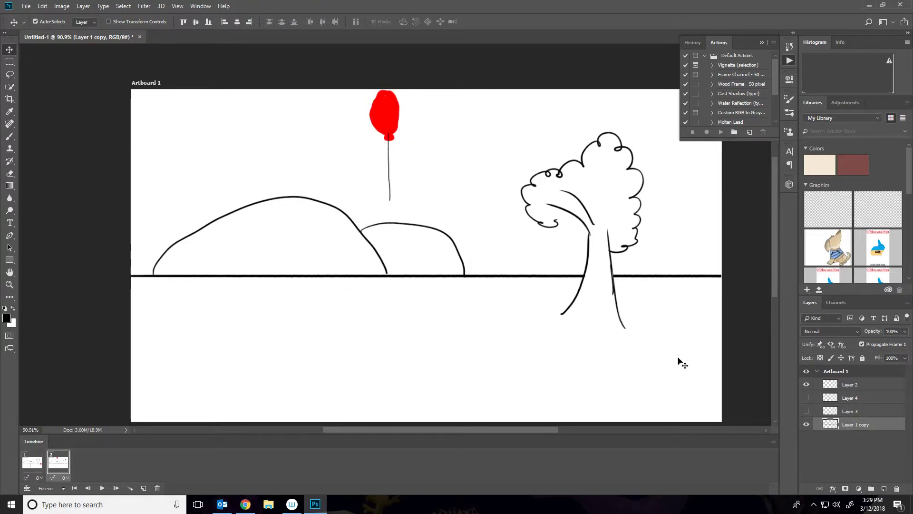
{"action": "left_click", "coordinate": [130, 490]}
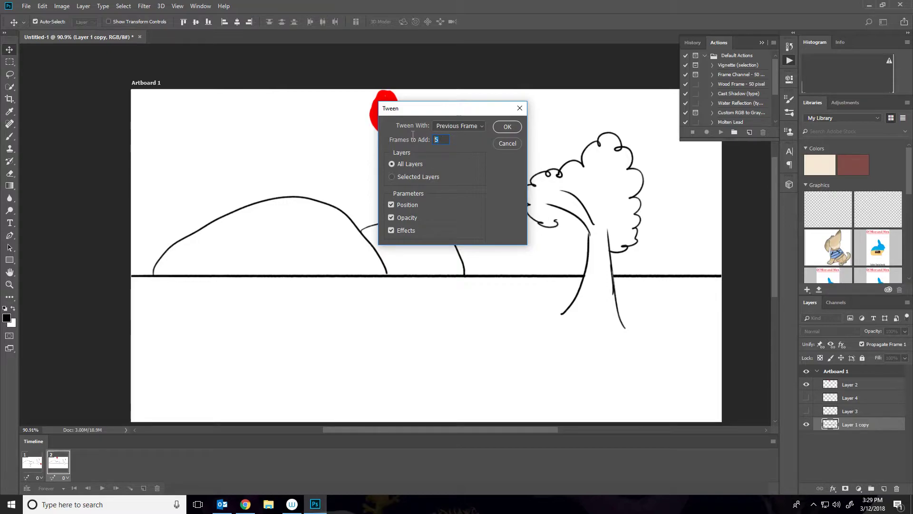
{"action": "type", "text": "60"}
{"action": "left_click", "coordinate": [520, 127]}
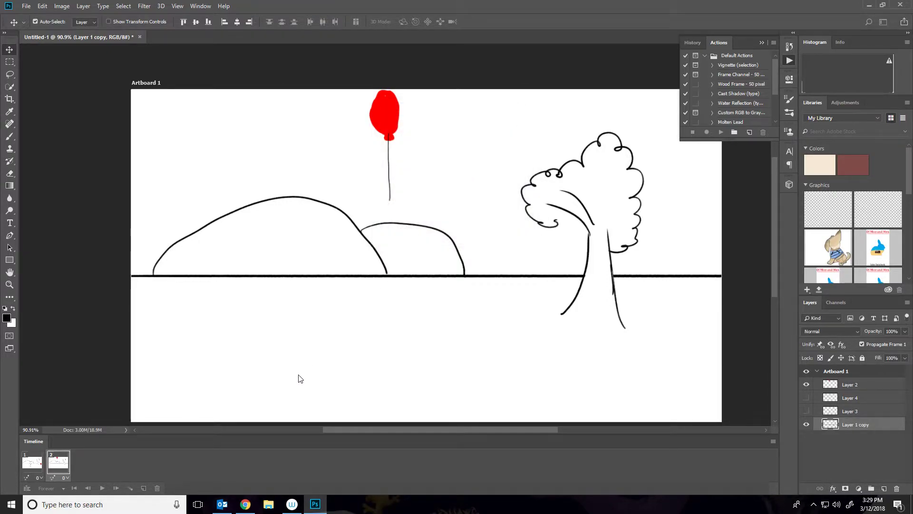
{"action": "key", "text": "space"}
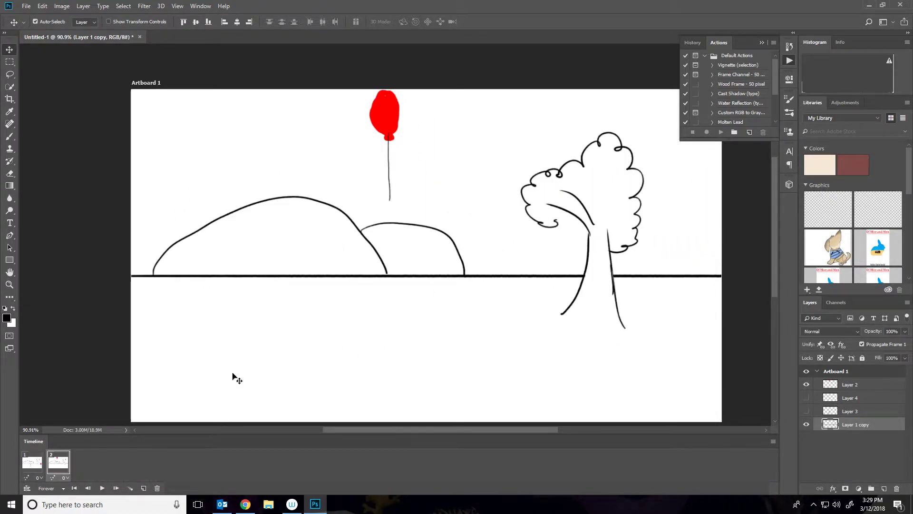
{"action": "left_click", "coordinate": [115, 487]}
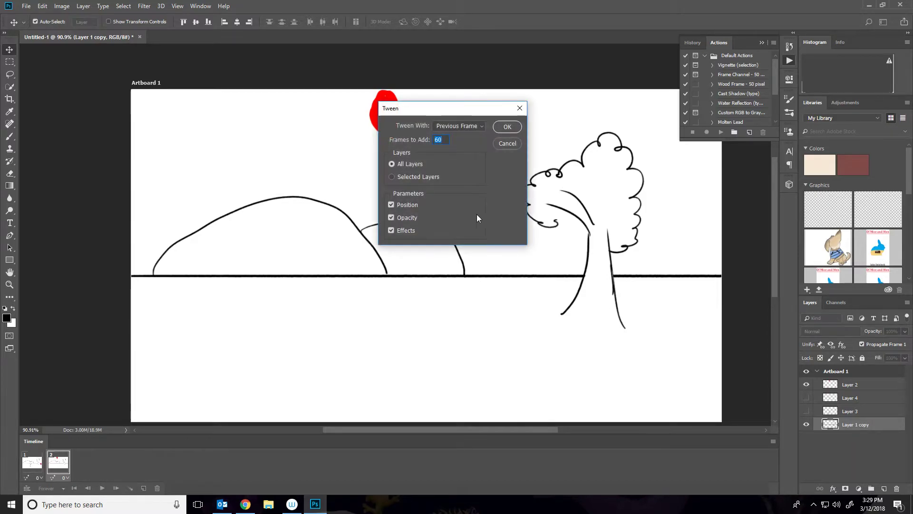
{"action": "left_click", "coordinate": [507, 127]}
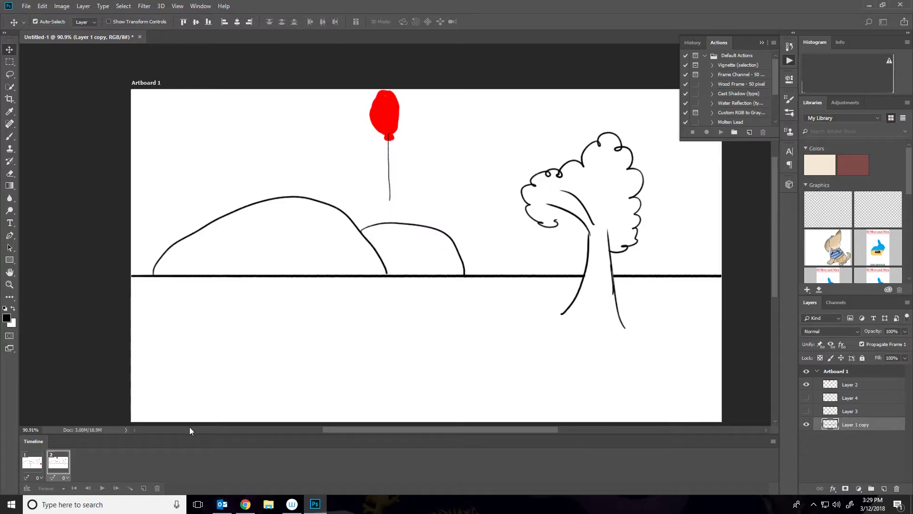
Play the tweened animation, stop it and scroll the timeline back to the start.
{"action": "key", "text": "space"}
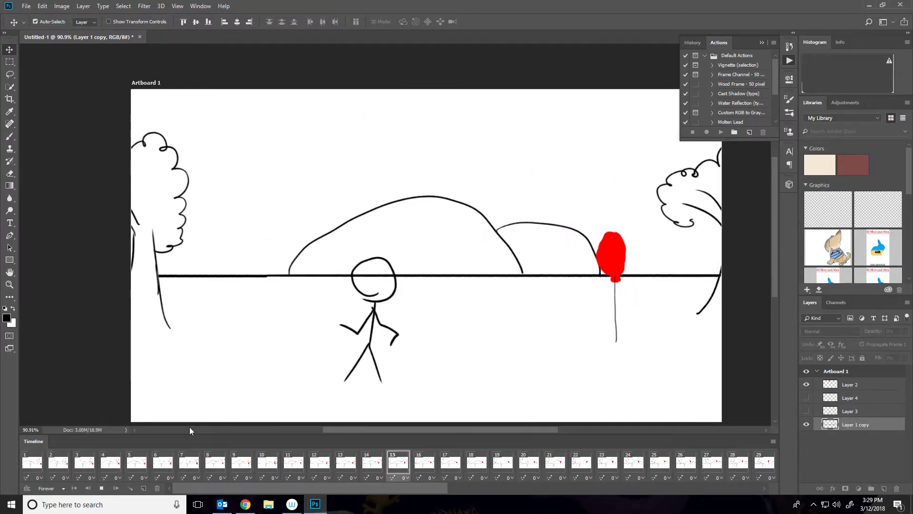
{"action": "key", "text": "space"}
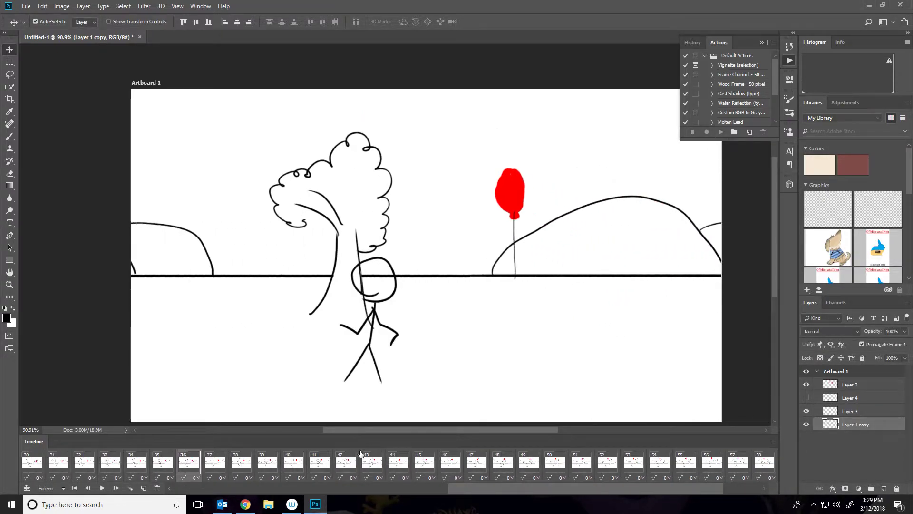
{"action": "left_click_drag", "start_coordinate": [470, 485], "coordinate": [183, 490]}
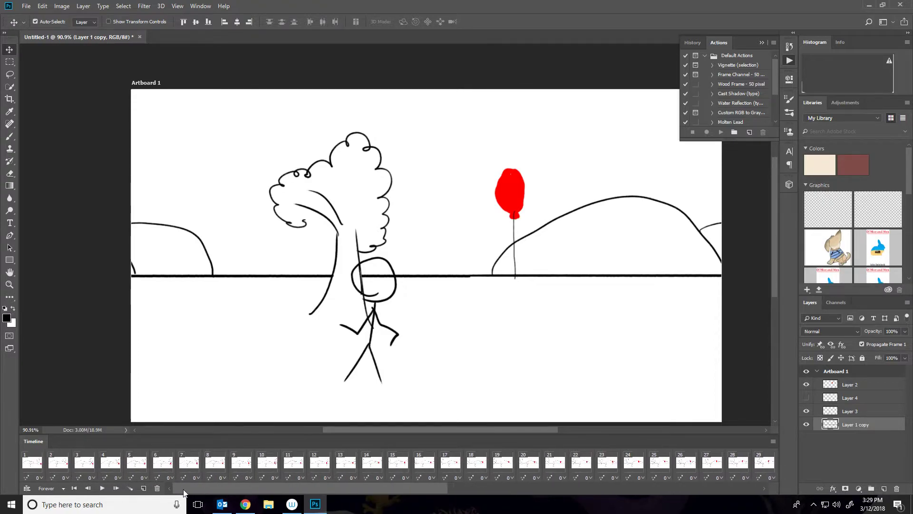
Select frames 4 to 6 and switch their stick figure from Layer 3 to the Layer 4 pose.
{"action": "left_click", "coordinate": [74, 463]}
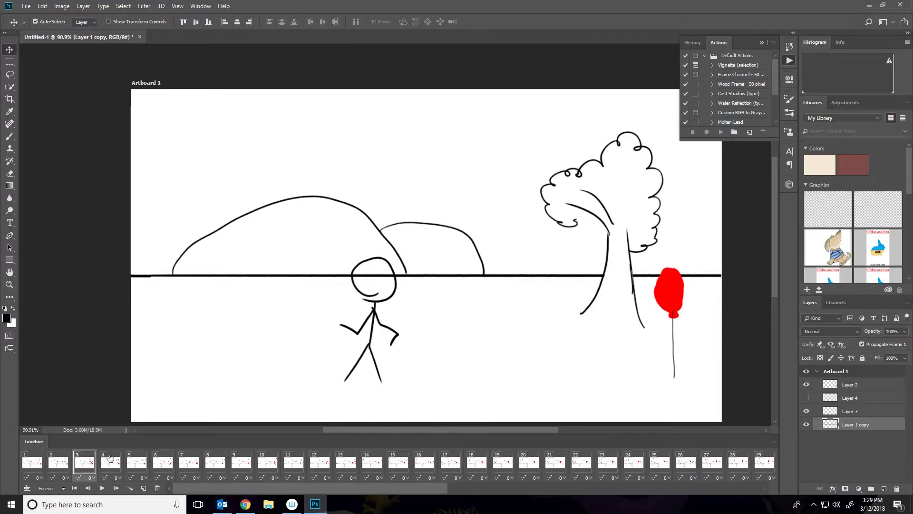
{"action": "left_click", "coordinate": [110, 458]}
{"action": "left_click", "coordinate": [162, 465], "text": "shift"}
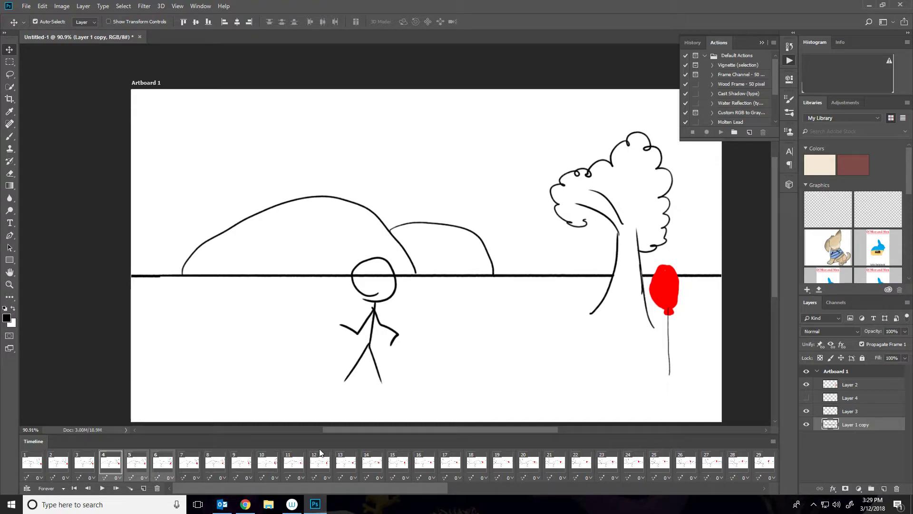
{"action": "left_click", "coordinate": [850, 401]}
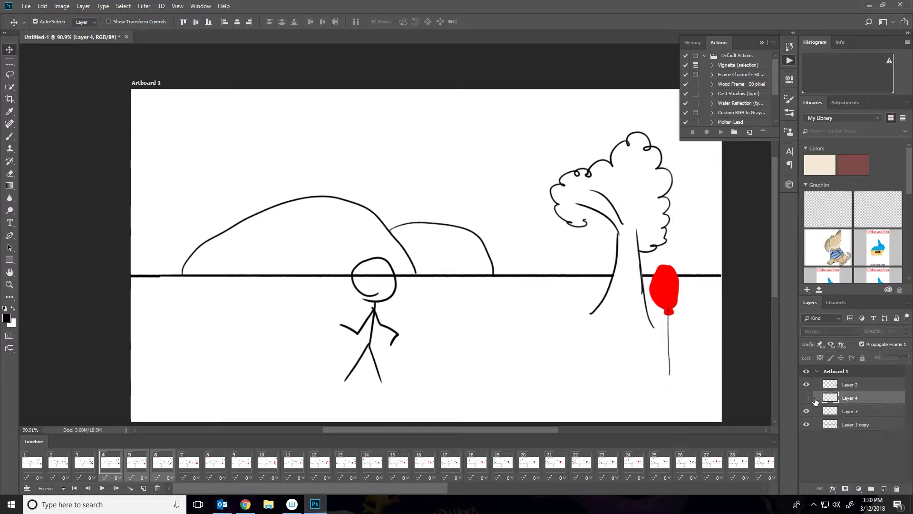
{"action": "left_click", "coordinate": [806, 398]}
{"action": "left_click", "coordinate": [806, 411]}
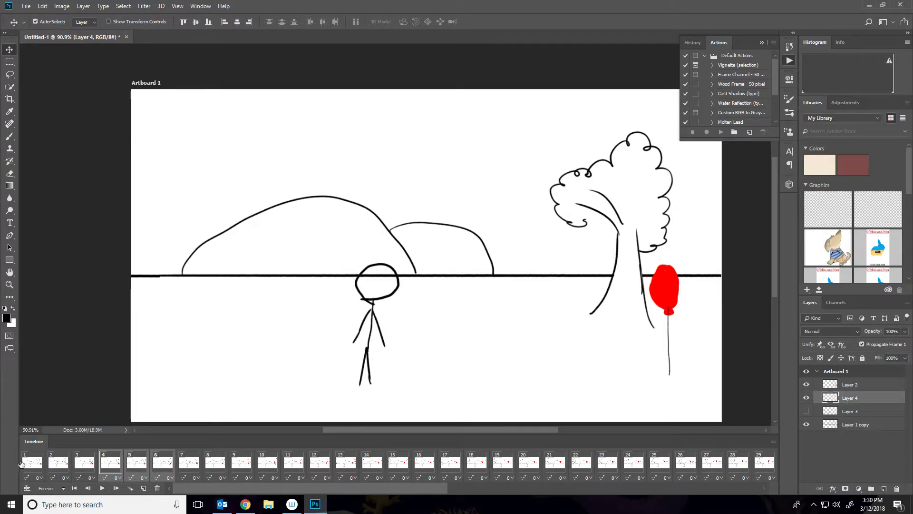
{"action": "key", "text": "space"}
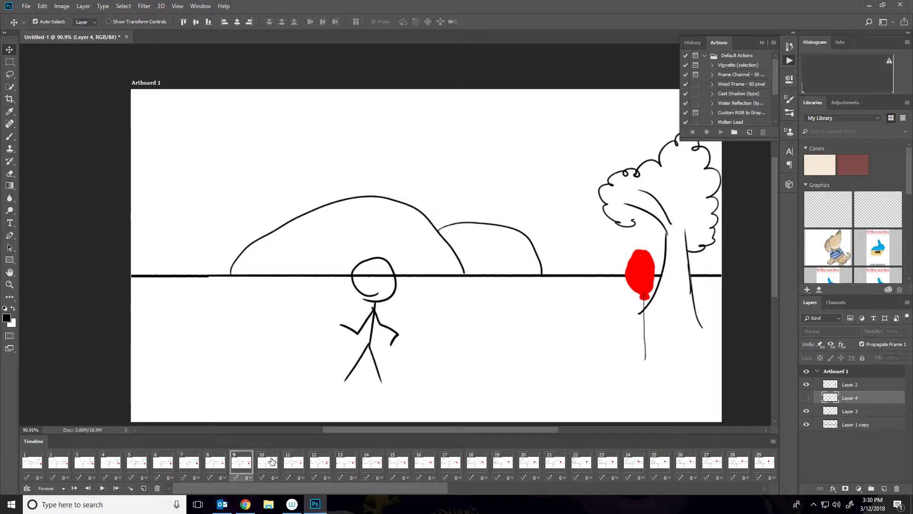
Select alternating groups of three frames through frame 60 and switch them to the Layer 4 stick-figure pose.
{"action": "left_click", "coordinate": [323, 461], "text": "ctrl"}
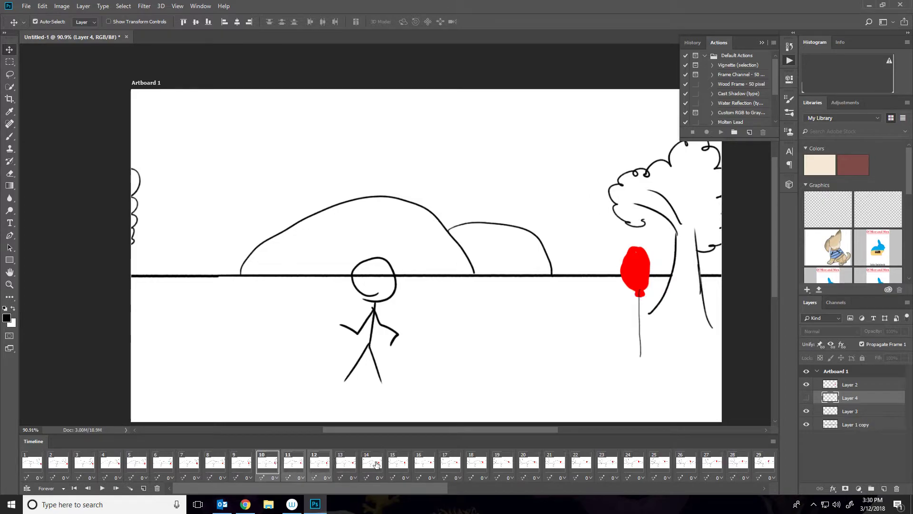
{"action": "left_click", "coordinate": [430, 464], "text": "ctrl"}
{"action": "left_click", "coordinate": [451, 463], "text": "ctrl"}
{"action": "left_click", "coordinate": [477, 463], "text": "ctrl"}
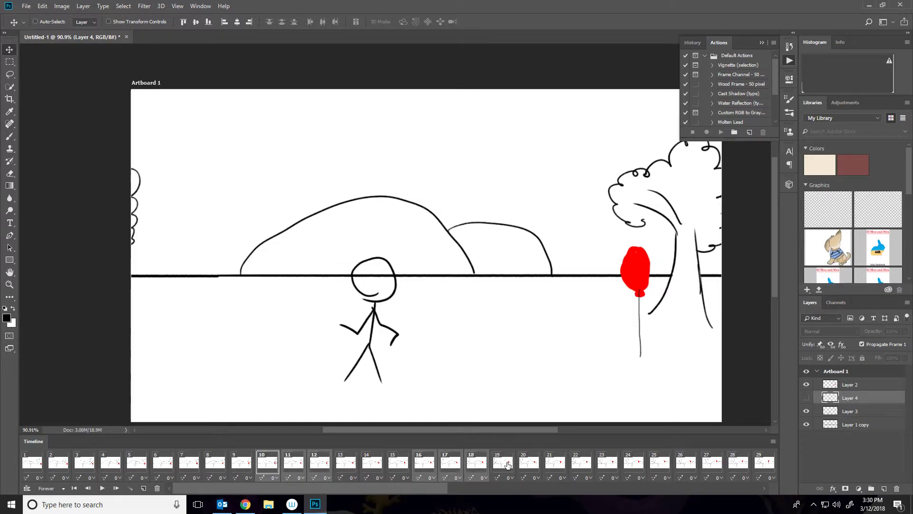
{"action": "left_click", "coordinate": [579, 463], "text": "ctrl"}
{"action": "left_click", "coordinate": [606, 463], "text": "ctrl"}
{"action": "left_click", "coordinate": [632, 463], "text": "ctrl"}
{"action": "left_click_drag", "start_coordinate": [418, 489], "coordinate": [537, 487]}
{"action": "left_click", "coordinate": [475, 462], "text": "ctrl"}
{"action": "left_click", "coordinate": [494, 461], "text": "ctrl"}
{"action": "left_click", "coordinate": [531, 463], "text": "ctrl"}
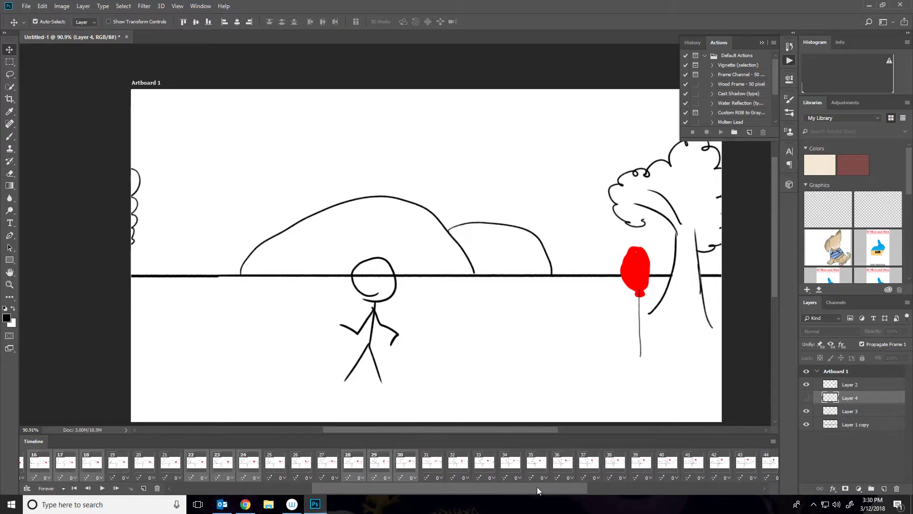
{"action": "left_click", "coordinate": [510, 464], "text": "ctrl"}
{"action": "left_click", "coordinate": [539, 466], "text": "ctrl"}
{"action": "left_click", "coordinate": [566, 464], "text": "ctrl"}
{"action": "left_click_drag", "start_coordinate": [540, 484], "coordinate": [639, 486]}
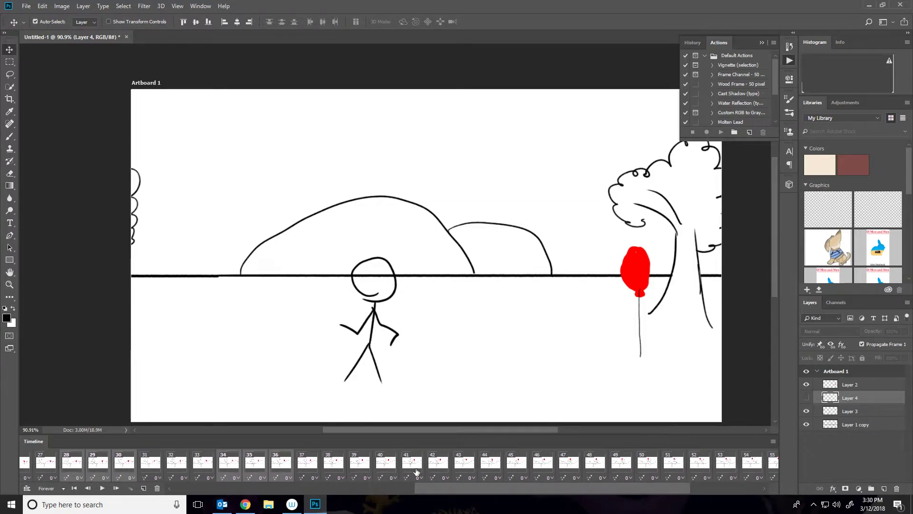
{"action": "left_click", "coordinate": [388, 469], "text": "ctrl"}
{"action": "left_click", "coordinate": [412, 465], "text": "ctrl"}
{"action": "left_click", "coordinate": [438, 465], "text": "ctrl"}
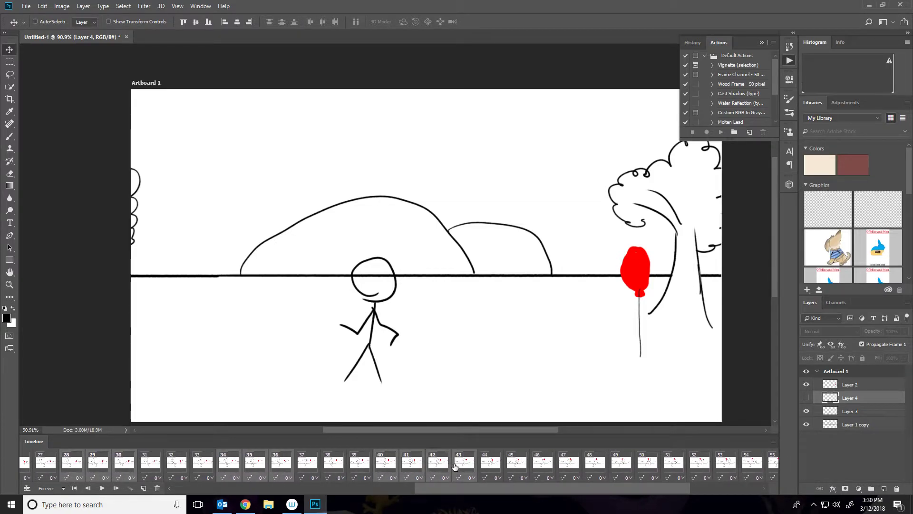
{"action": "left_click_drag", "start_coordinate": [475, 484], "coordinate": [524, 486]}
{"action": "left_click", "coordinate": [434, 464], "text": "ctrl"}
{"action": "left_click", "coordinate": [455, 464], "text": "ctrl"}
{"action": "left_click", "coordinate": [485, 463], "text": "ctrl"}
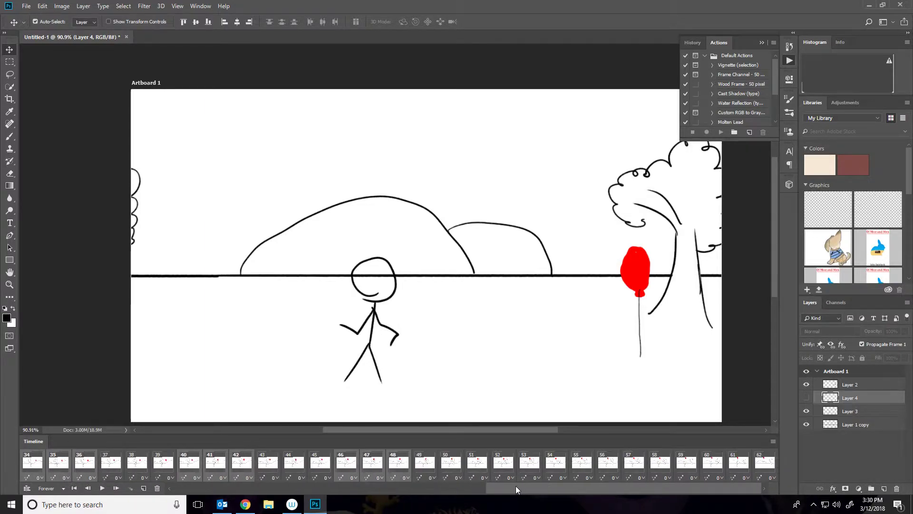
{"action": "left_click", "coordinate": [508, 467], "text": "ctrl"}
{"action": "left_click", "coordinate": [529, 468], "text": "ctrl"}
{"action": "left_click", "coordinate": [554, 467], "text": "ctrl"}
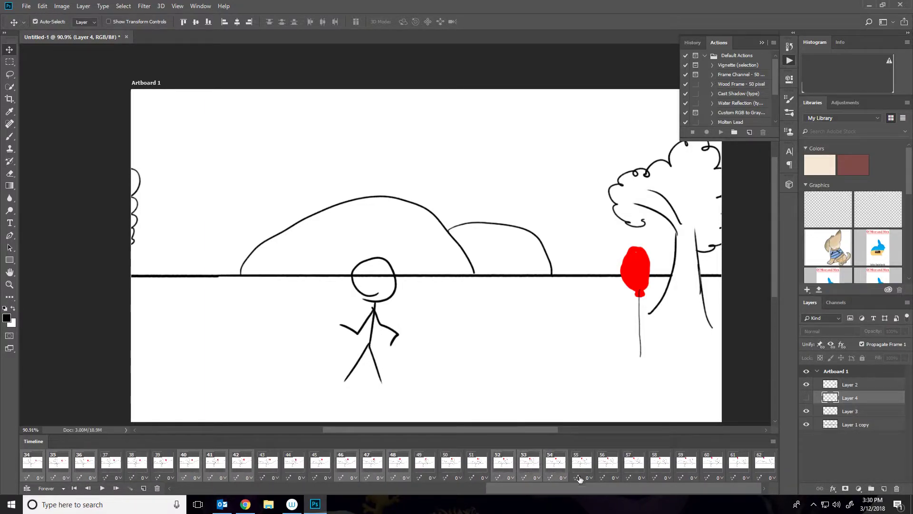
{"action": "left_click", "coordinate": [664, 467], "text": "ctrl"}
{"action": "left_click", "coordinate": [687, 466], "text": "ctrl"}
{"action": "left_click", "coordinate": [714, 466], "text": "ctrl"}
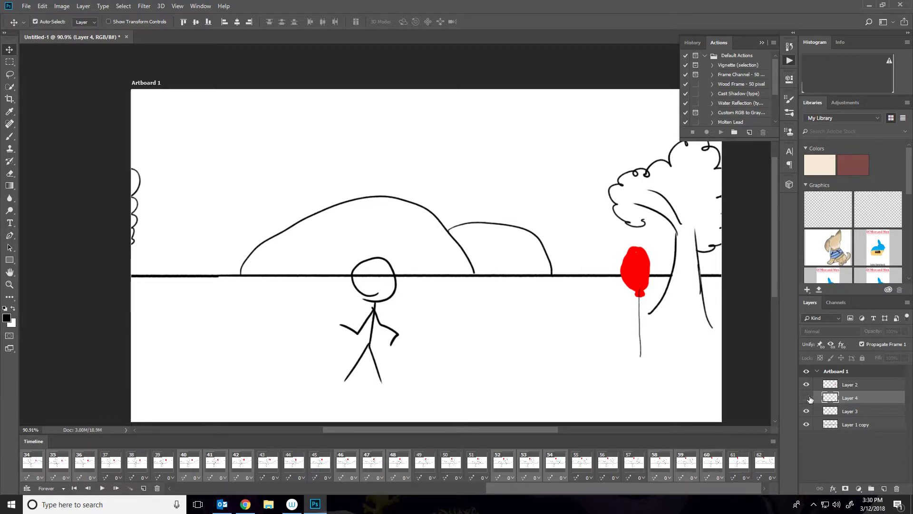
{"action": "left_click", "coordinate": [807, 397]}
{"action": "left_click", "coordinate": [807, 410]}
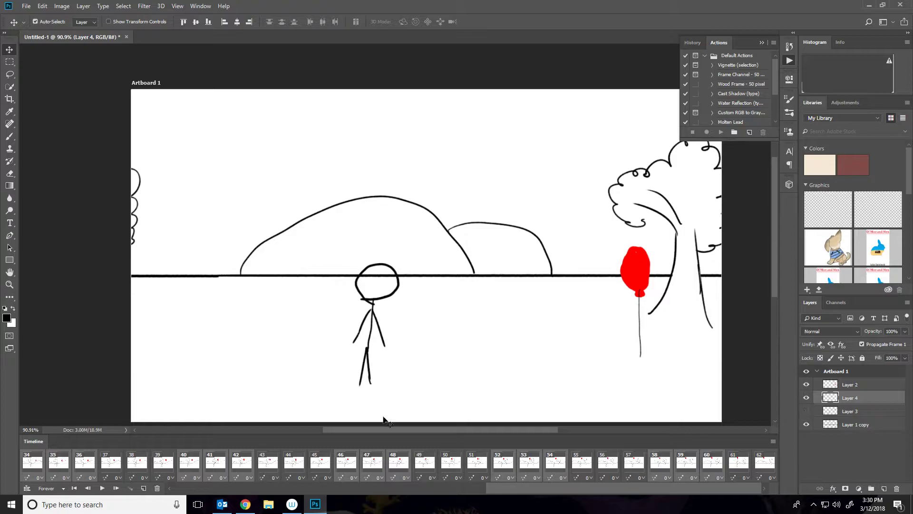
Delete frame 61 and play the animation.
{"action": "left_click", "coordinate": [738, 460]}
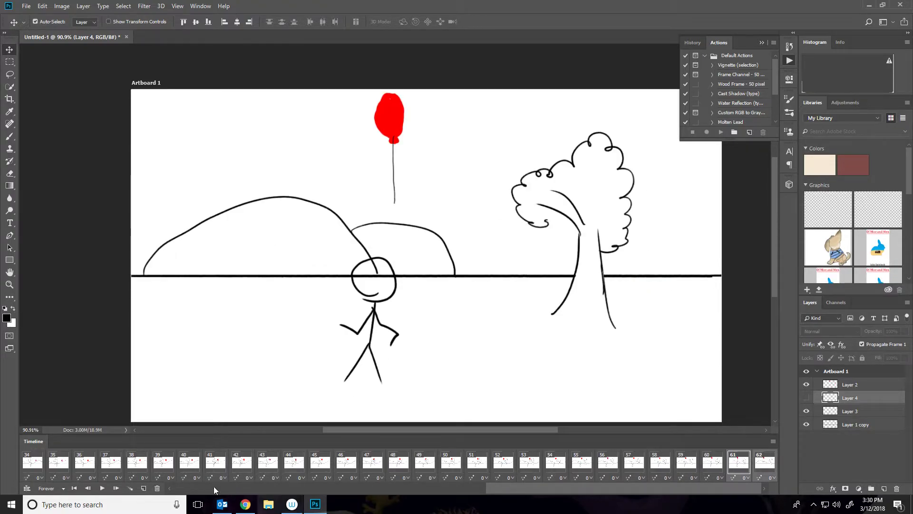
{"action": "left_click", "coordinate": [158, 488]}
{"action": "left_click", "coordinate": [421, 190]}
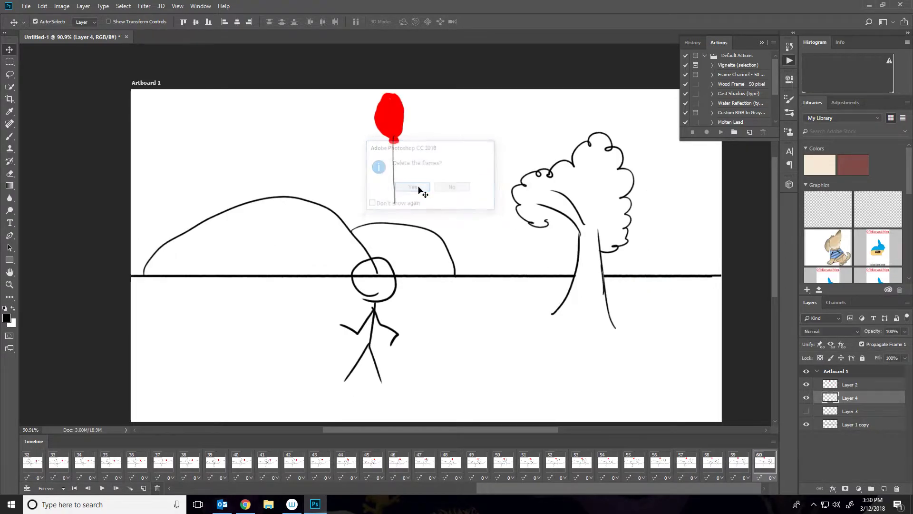
{"action": "key", "text": "space"}
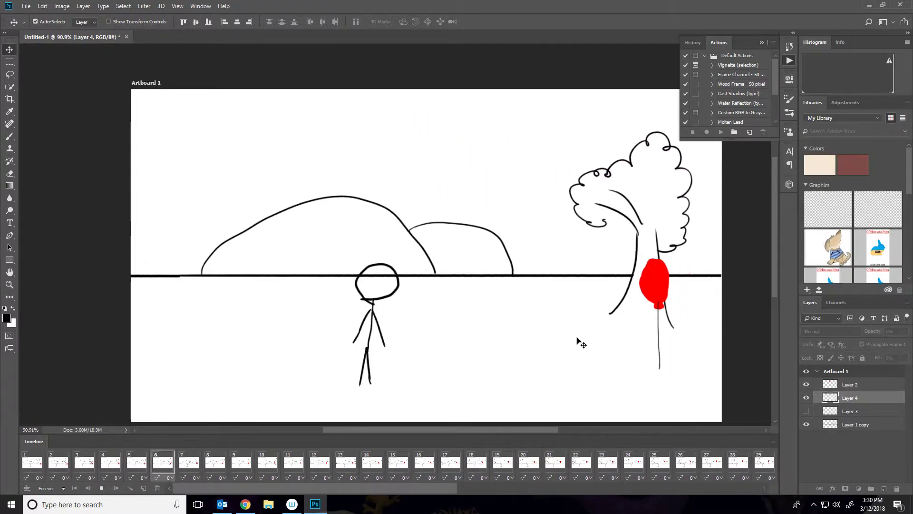
Stop playback at frame 1 and add a new layer placed at the bottom of the layer stack.
{"action": "key", "text": "space"}
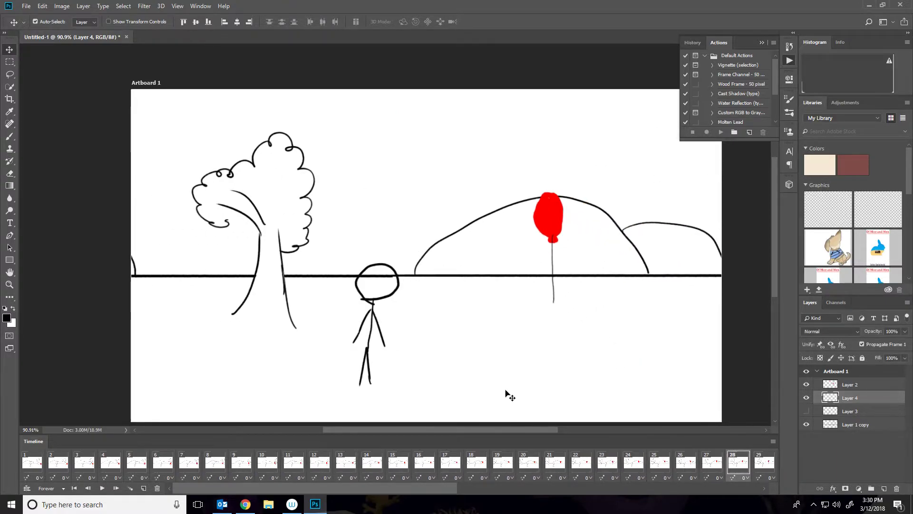
{"action": "left_click", "coordinate": [26, 459]}
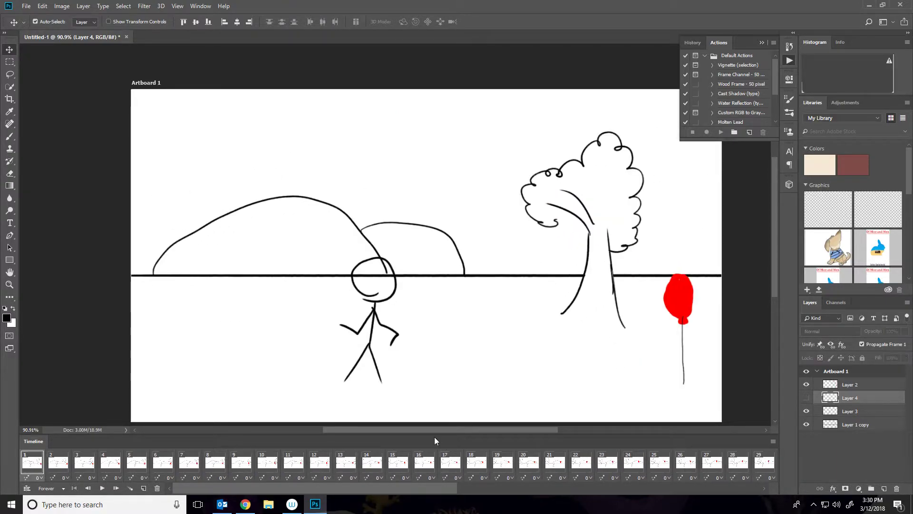
{"action": "left_click", "coordinate": [868, 424]}
{"action": "left_click", "coordinate": [883, 488]}
{"action": "left_click_drag", "start_coordinate": [854, 425], "coordinate": [854, 442]}
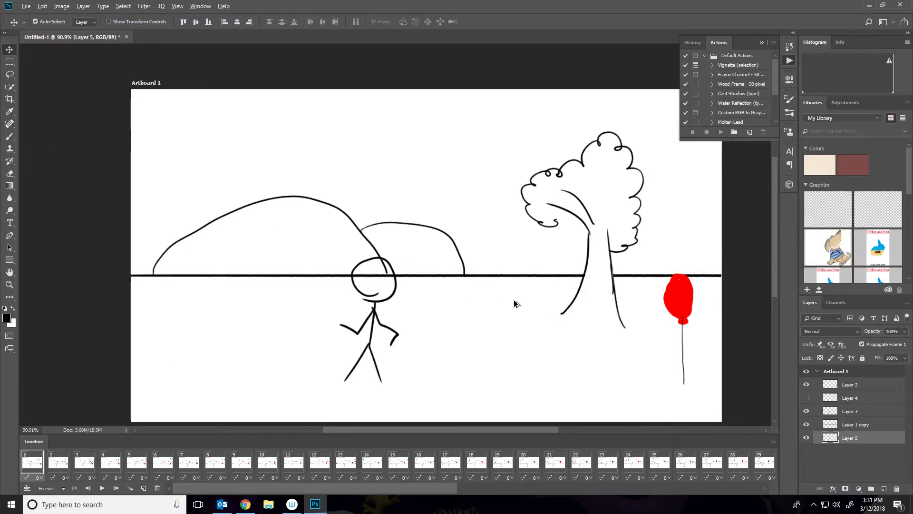
Switch to the brush and set the foreground colour to light blue 10b9ff.
{"action": "left_click", "coordinate": [8, 137]}
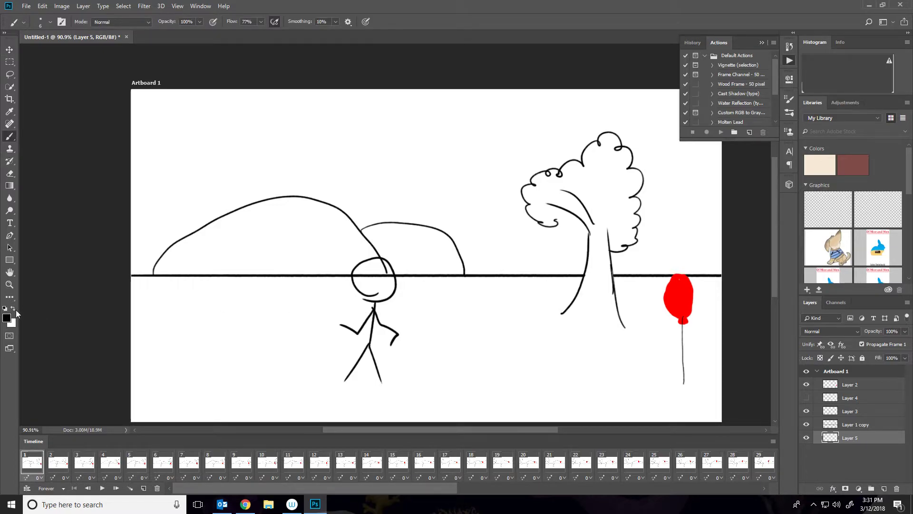
{"action": "left_click", "coordinate": [6, 318]}
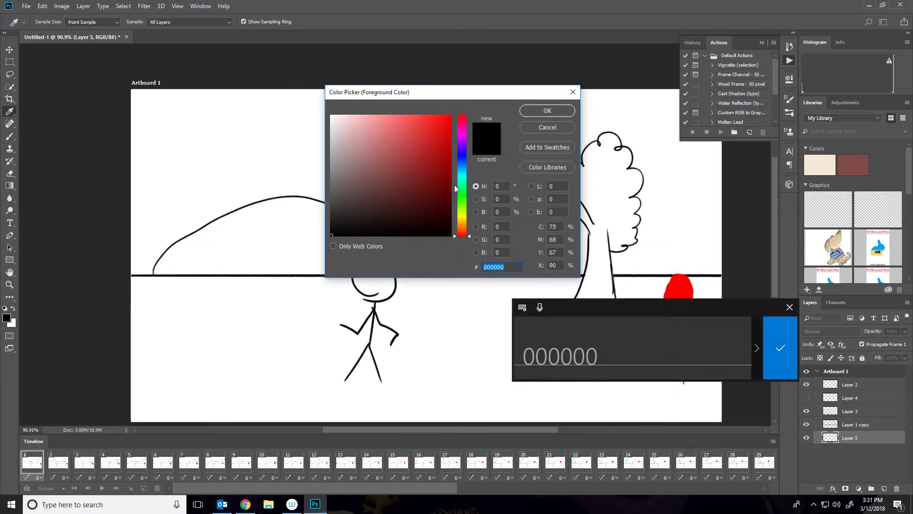
{"action": "left_click", "coordinate": [461, 177]}
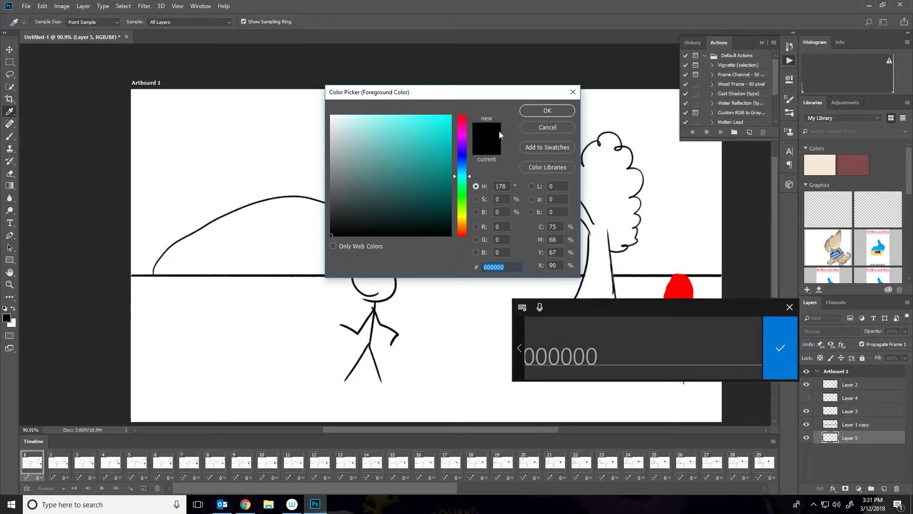
{"action": "left_click", "coordinate": [460, 169]}
{"action": "left_click", "coordinate": [444, 114]}
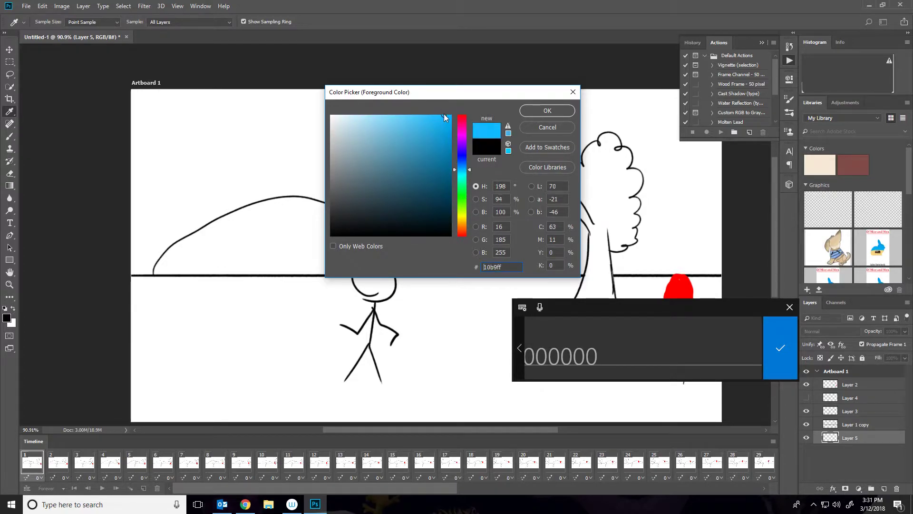
{"action": "left_click", "coordinate": [548, 110]}
Paint the sky light blue across the top of the scene with a 432 px brush.
{"action": "key", "text": "b"}
{"action": "right_click", "coordinate": [410, 133]}
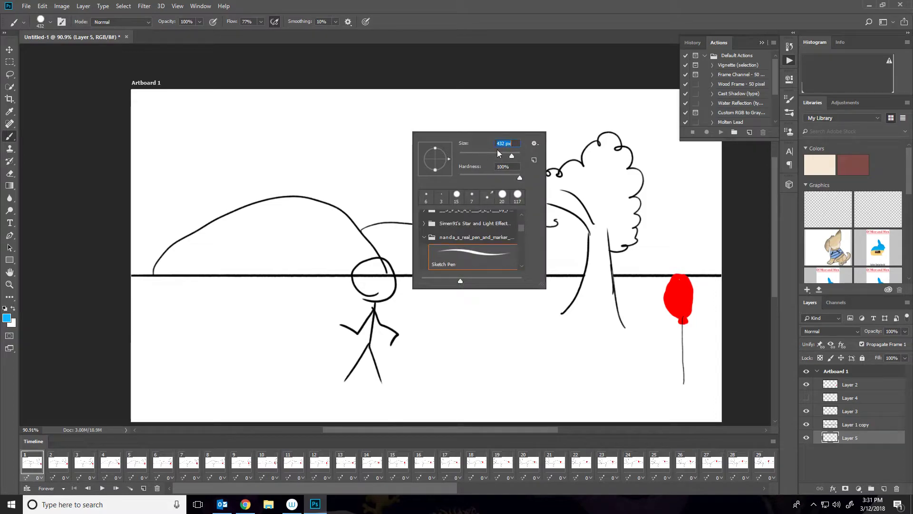
{"action": "mouse_move", "coordinate": [247, 74]}
{"action": "left_mouse_down"}
{"action": "mouse_move", "coordinate": [163, 153]}
{"action": "mouse_move", "coordinate": [140, 219]}
{"action": "left_mouse_up"}
{"action": "mouse_move", "coordinate": [142, 180]}
{"action": "left_mouse_down"}
{"action": "mouse_move", "coordinate": [632, 193]}
{"action": "mouse_move", "coordinate": [708, 209]}
{"action": "mouse_move", "coordinate": [206, 205]}
{"action": "mouse_move", "coordinate": [41, 159]}
{"action": "left_mouse_up"}
Erase the stray blue below the horizon and inside the tree trunk with a 39 px eraser.
{"action": "key", "text": "e"}
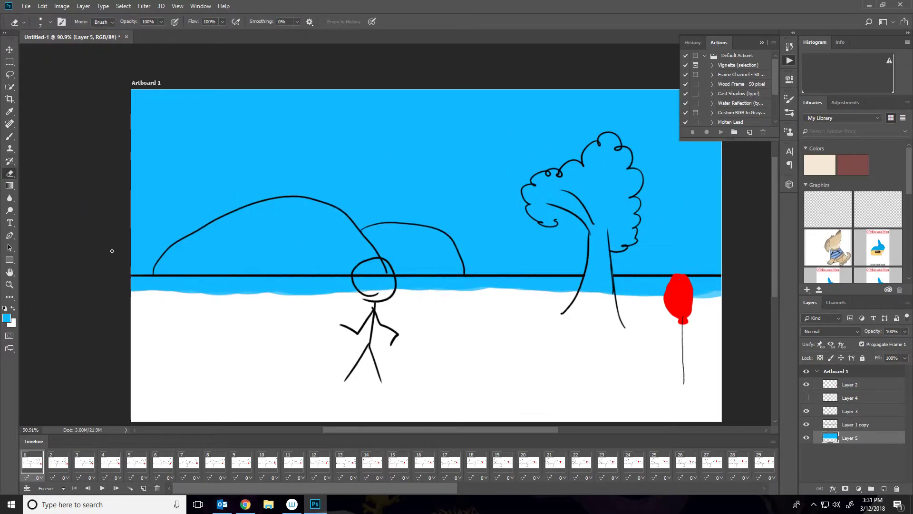
{"action": "right_click", "coordinate": [152, 301]}
{"action": "left_click", "coordinate": [212, 318]}
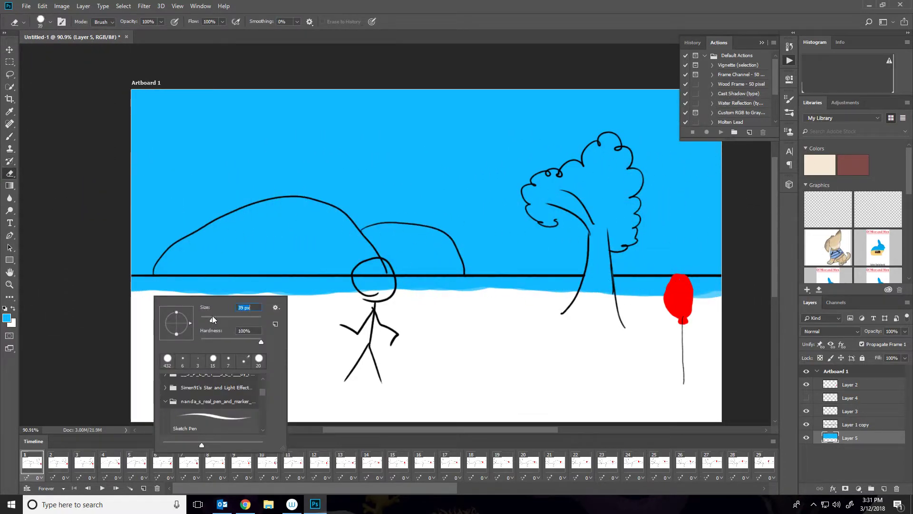
{"action": "left_click", "coordinate": [132, 286]}
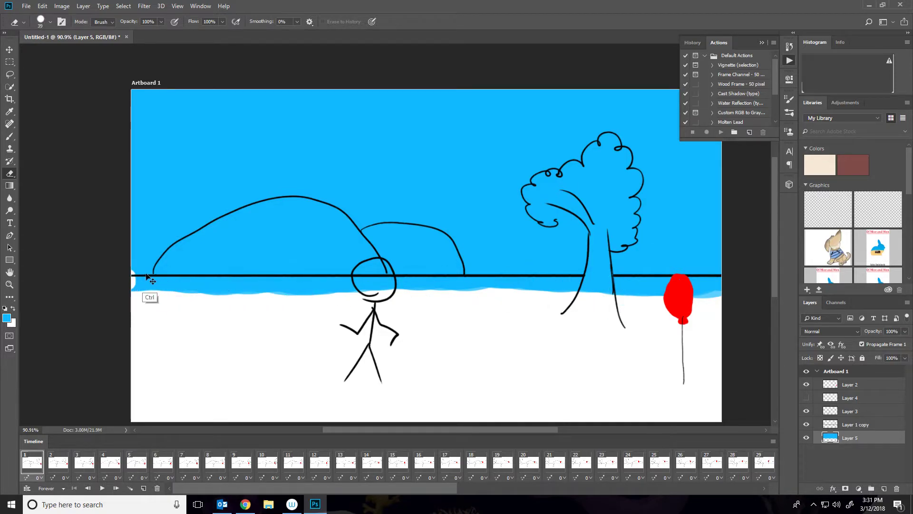
{"action": "mouse_move", "coordinate": [134, 283]}
{"action": "left_mouse_down"}
{"action": "mouse_move", "coordinate": [709, 292]}
{"action": "mouse_move", "coordinate": [230, 279]}
{"action": "mouse_move", "coordinate": [84, 288]}
{"action": "mouse_move", "coordinate": [607, 292]}
{"action": "mouse_move", "coordinate": [485, 285]}
{"action": "left_mouse_up"}
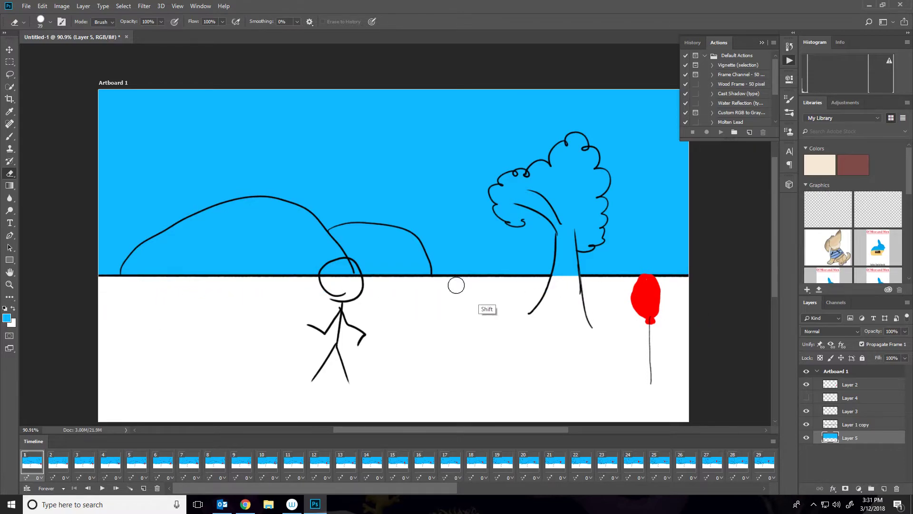
{"action": "mouse_move", "coordinate": [555, 288]}
{"action": "left_mouse_down"}
{"action": "mouse_move", "coordinate": [562, 253]}
{"action": "mouse_move", "coordinate": [565, 271]}
{"action": "mouse_move", "coordinate": [571, 259]}
{"action": "mouse_move", "coordinate": [568, 209]}
{"action": "mouse_move", "coordinate": [534, 195]}
{"action": "left_mouse_up"}
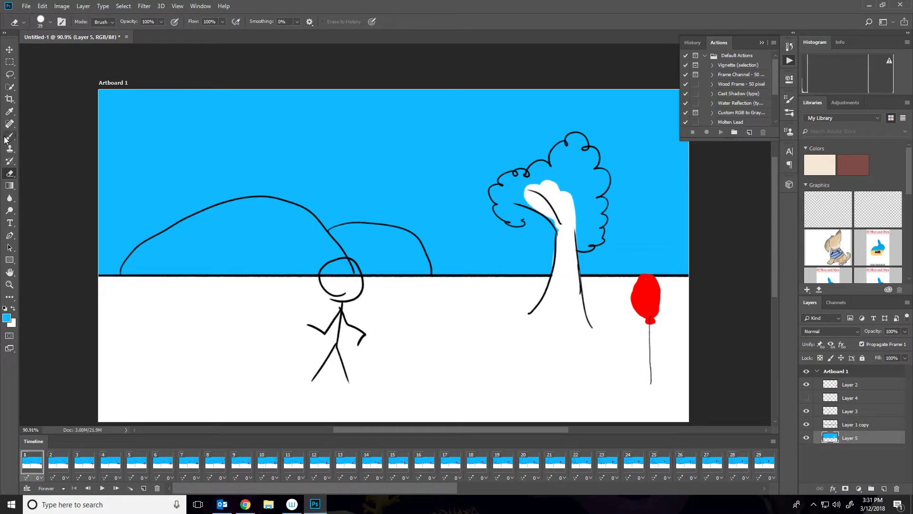
Pick an olive green 709031 and paint the large hill with a smaller brush.
{"action": "key", "text": "i"}
{"action": "left_click", "coordinate": [7, 318]}
{"action": "left_click_drag", "start_coordinate": [462, 205], "coordinate": [415, 165]}
{"action": "left_click_drag", "start_coordinate": [458, 202], "coordinate": [460, 209]}
{"action": "left_click", "coordinate": [547, 111]}
{"action": "key", "text": "b"}
{"action": "right_click", "coordinate": [269, 255]}
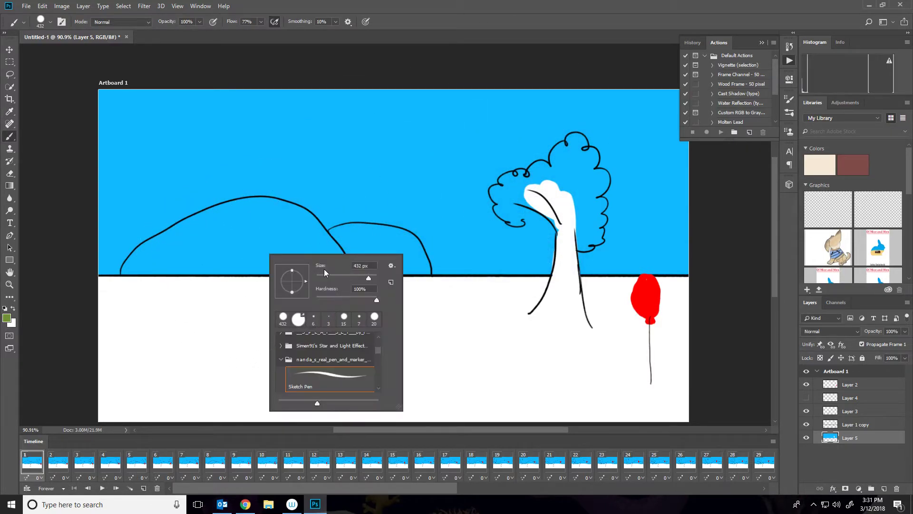
{"action": "mouse_move", "coordinate": [207, 258]}
{"action": "left_mouse_down"}
{"action": "mouse_move", "coordinate": [130, 270]}
{"action": "mouse_move", "coordinate": [153, 243]}
{"action": "mouse_move", "coordinate": [215, 213]}
{"action": "mouse_move", "coordinate": [267, 206]}
{"action": "mouse_move", "coordinate": [300, 219]}
{"action": "mouse_move", "coordinate": [340, 267]}
{"action": "mouse_move", "coordinate": [189, 259]}
{"action": "mouse_move", "coordinate": [126, 269]}
{"action": "mouse_move", "coordinate": [332, 274]}
{"action": "mouse_move", "coordinate": [192, 261]}
{"action": "mouse_move", "coordinate": [178, 245]}
{"action": "mouse_move", "coordinate": [158, 244]}
{"action": "mouse_move", "coordinate": [241, 214]}
{"action": "mouse_move", "coordinate": [239, 227]}
{"action": "mouse_move", "coordinate": [284, 231]}
{"action": "mouse_move", "coordinate": [316, 255]}
{"action": "mouse_move", "coordinate": [281, 232]}
{"action": "mouse_move", "coordinate": [212, 218]}
{"action": "mouse_move", "coordinate": [246, 202]}
{"action": "mouse_move", "coordinate": [276, 203]}
{"action": "mouse_move", "coordinate": [321, 227]}
{"action": "mouse_move", "coordinate": [346, 266]}
{"action": "mouse_move", "coordinate": [204, 257]}
{"action": "mouse_move", "coordinate": [265, 251]}
{"action": "mouse_move", "coordinate": [156, 245]}
{"action": "left_mouse_up"}
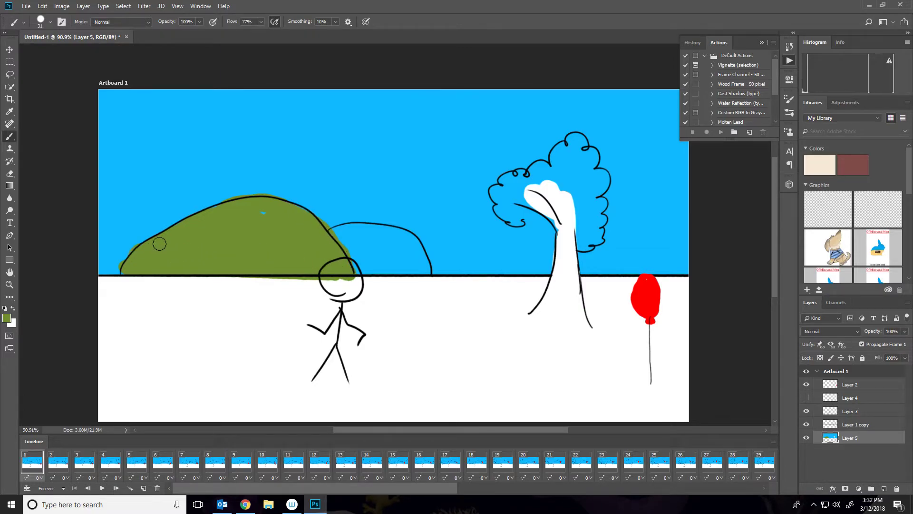
Pick a light green aece70 and paint the smaller hill behind it.
{"action": "left_click", "coordinate": [10, 319]}
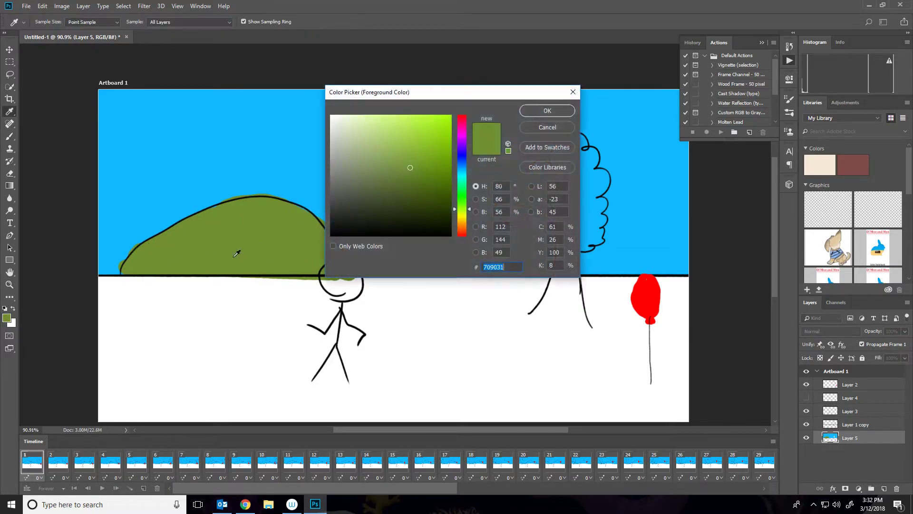
{"action": "left_click", "coordinate": [385, 138]}
{"action": "left_click", "coordinate": [547, 111]}
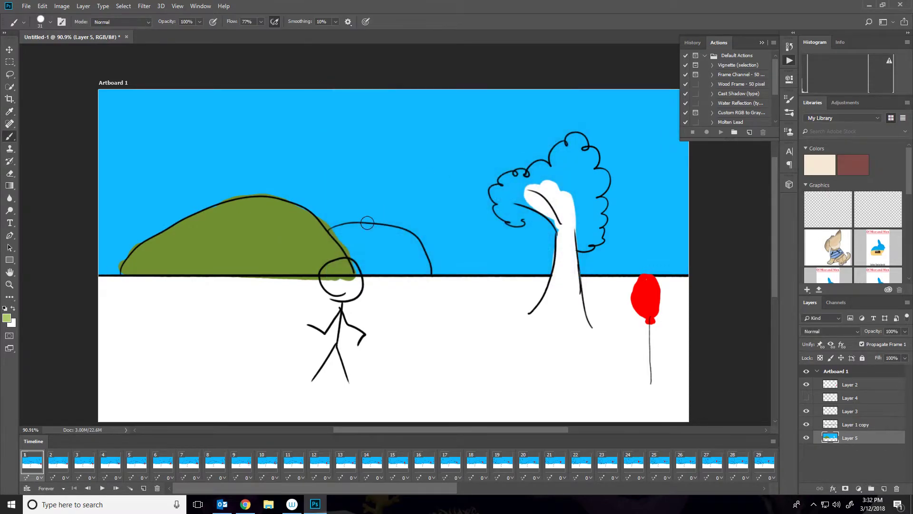
{"action": "mouse_move", "coordinate": [341, 230]}
{"action": "left_mouse_down"}
{"action": "mouse_move", "coordinate": [336, 238]}
{"action": "mouse_move", "coordinate": [357, 267]}
{"action": "mouse_move", "coordinate": [338, 233]}
{"action": "mouse_move", "coordinate": [406, 238]}
{"action": "mouse_move", "coordinate": [425, 264]}
{"action": "mouse_move", "coordinate": [388, 264]}
{"action": "mouse_move", "coordinate": [354, 245]}
{"action": "mouse_move", "coordinate": [375, 255]}
{"action": "mouse_move", "coordinate": [395, 245]}
{"action": "mouse_move", "coordinate": [412, 260]}
{"action": "mouse_move", "coordinate": [373, 243]}
{"action": "mouse_move", "coordinate": [398, 254]}
{"action": "left_mouse_up"}
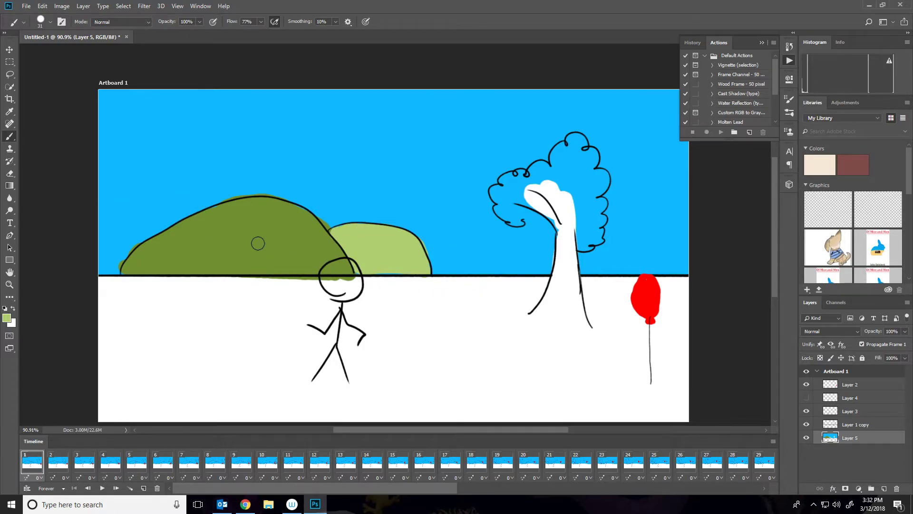
Pick a bright green 59bd07 and paint the tree's foliage.
{"action": "left_click", "coordinate": [4, 320]}
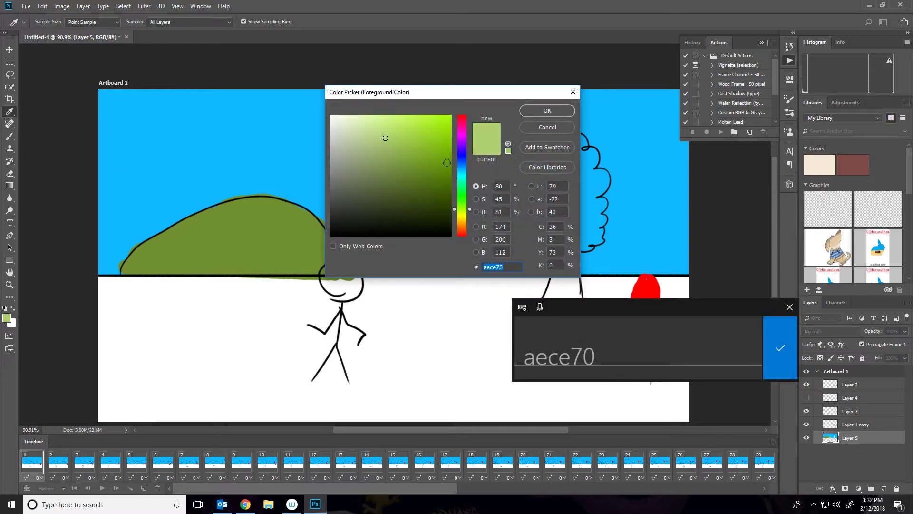
{"action": "left_click", "coordinate": [447, 147]}
{"action": "left_click", "coordinate": [466, 204]}
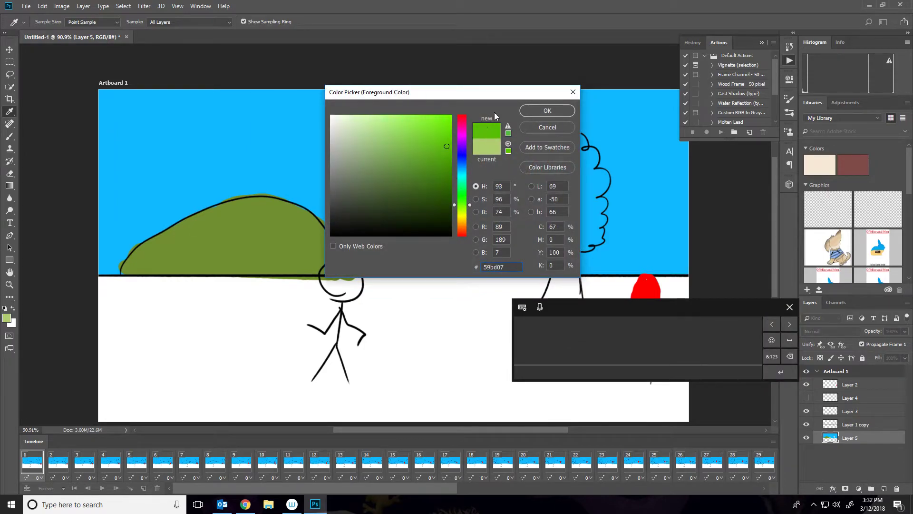
{"action": "left_click", "coordinate": [548, 110]}
{"action": "mouse_move", "coordinate": [508, 197]}
{"action": "left_mouse_down"}
{"action": "mouse_move", "coordinate": [567, 179]}
{"action": "mouse_move", "coordinate": [554, 190]}
{"action": "mouse_move", "coordinate": [552, 163]}
{"action": "mouse_move", "coordinate": [572, 148]}
{"action": "mouse_move", "coordinate": [578, 193]}
{"action": "mouse_move", "coordinate": [558, 196]}
{"action": "mouse_move", "coordinate": [580, 244]}
{"action": "left_mouse_up"}
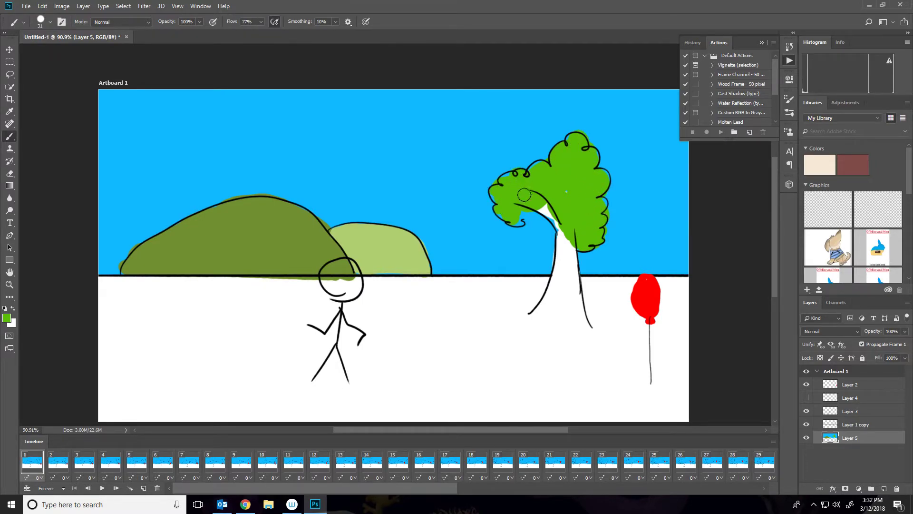
Pick a brown colour and paint the tree trunk.
{"action": "left_click", "coordinate": [5, 318]}
{"action": "left_click_drag", "start_coordinate": [462, 203], "coordinate": [462, 227]}
{"action": "left_click_drag", "start_coordinate": [435, 185], "coordinate": [438, 177]}
{"action": "left_click", "coordinate": [546, 114]}
{"action": "mouse_move", "coordinate": [521, 195]}
{"action": "left_mouse_down"}
{"action": "mouse_move", "coordinate": [561, 235]}
{"action": "mouse_move", "coordinate": [558, 275]}
{"action": "mouse_move", "coordinate": [536, 313]}
{"action": "mouse_move", "coordinate": [564, 302]}
{"action": "mouse_move", "coordinate": [568, 254]}
{"action": "mouse_move", "coordinate": [582, 329]}
{"action": "mouse_move", "coordinate": [556, 292]}
{"action": "mouse_move", "coordinate": [556, 314]}
{"action": "left_mouse_up"}
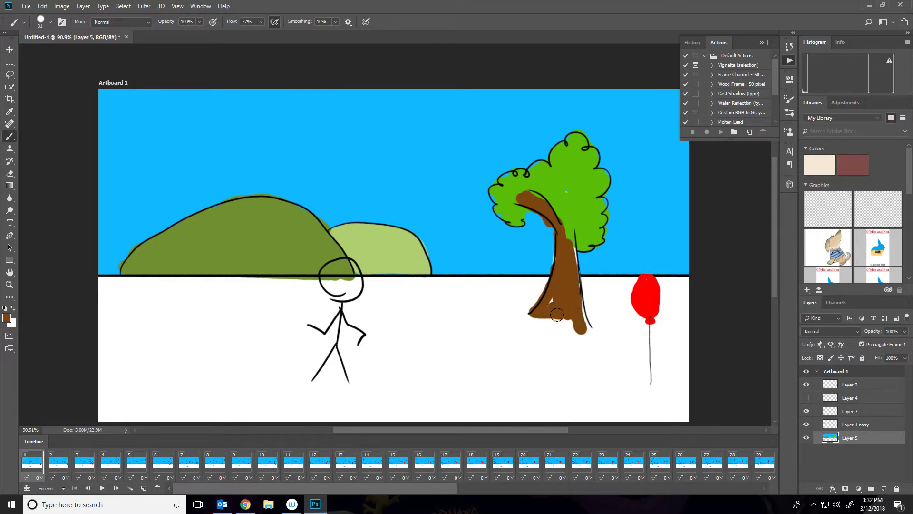
{"action": "left_click_drag", "start_coordinate": [572, 257], "coordinate": [571, 290]}
Set a dark green foreground with a 149 px brush and add a new layer beneath Layer 5.
{"action": "left_click", "coordinate": [7, 317]}
{"action": "left_click_drag", "start_coordinate": [473, 209], "coordinate": [460, 194]}
{"action": "left_click", "coordinate": [528, 111]}
{"action": "right_click", "coordinate": [195, 326]}
{"action": "left_click_drag", "start_coordinate": [257, 350], "coordinate": [283, 351]}
{"action": "left_click", "coordinate": [888, 489]}
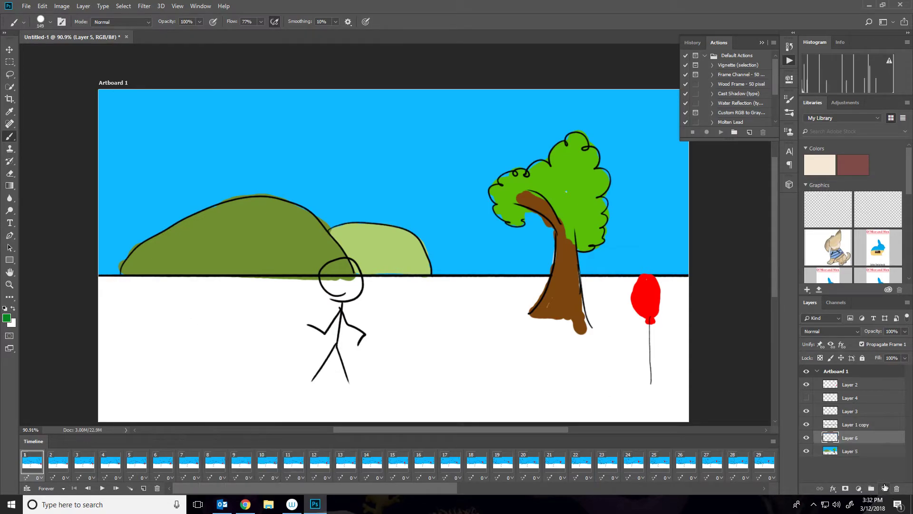
{"action": "left_click_drag", "start_coordinate": [840, 452], "coordinate": [841, 431]}
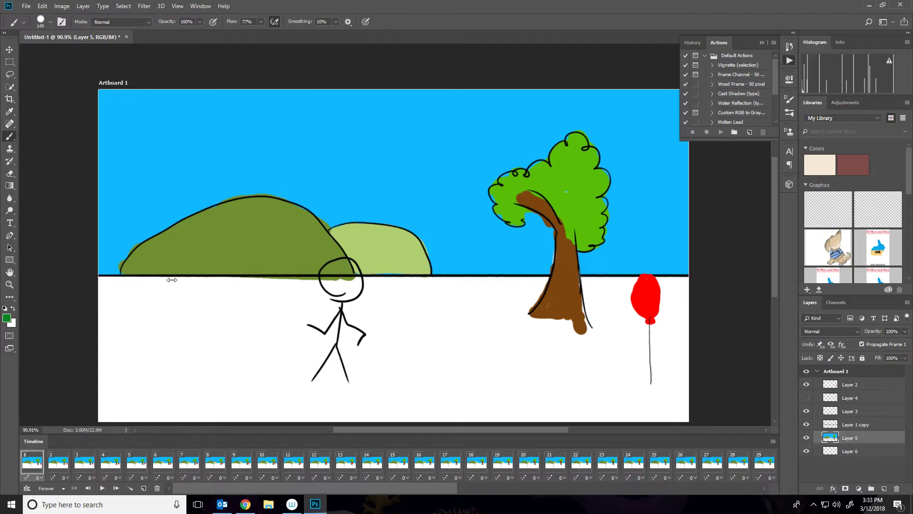
Try to paint a dark green grass band below the horizon.
{"action": "mouse_move", "coordinate": [62, 307]}
{"action": "left_mouse_down"}
{"action": "mouse_move", "coordinate": [250, 276]}
{"action": "mouse_move", "coordinate": [780, 316]}
{"action": "left_mouse_up"}
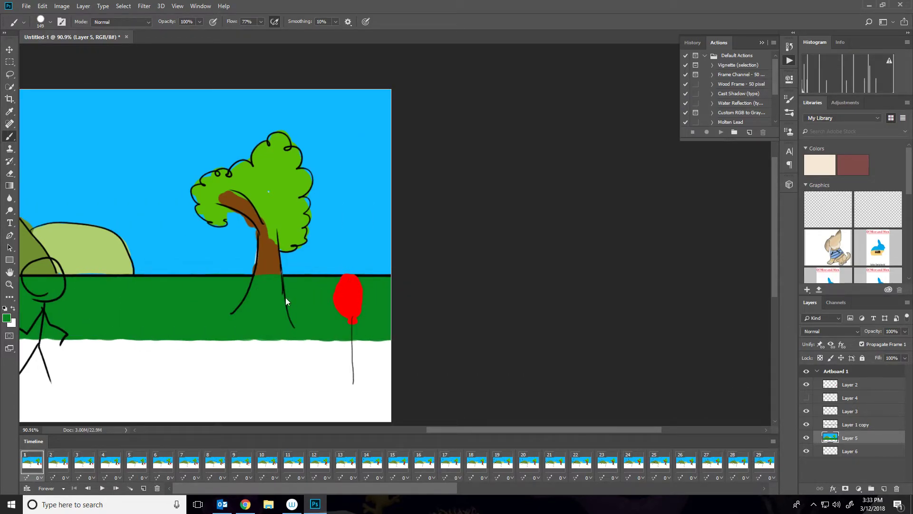
{"action": "left_click", "coordinate": [806, 451]}
{"action": "left_click", "coordinate": [850, 451]}
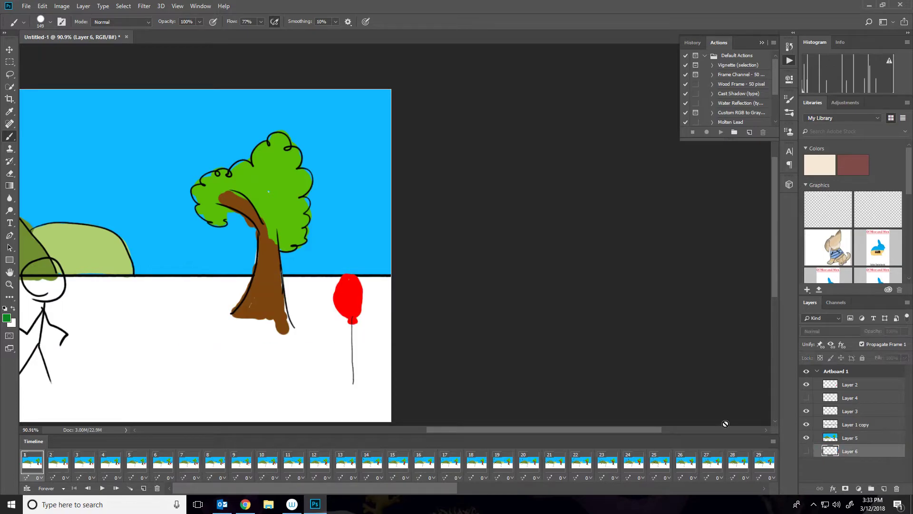
{"action": "mouse_move", "coordinate": [326, 309]}
{"action": "left_mouse_down"}
{"action": "mouse_move", "coordinate": [462, 305]}
{"action": "mouse_move", "coordinate": [518, 314]}
{"action": "left_mouse_up"}
{"action": "left_click", "coordinate": [56, 286]}
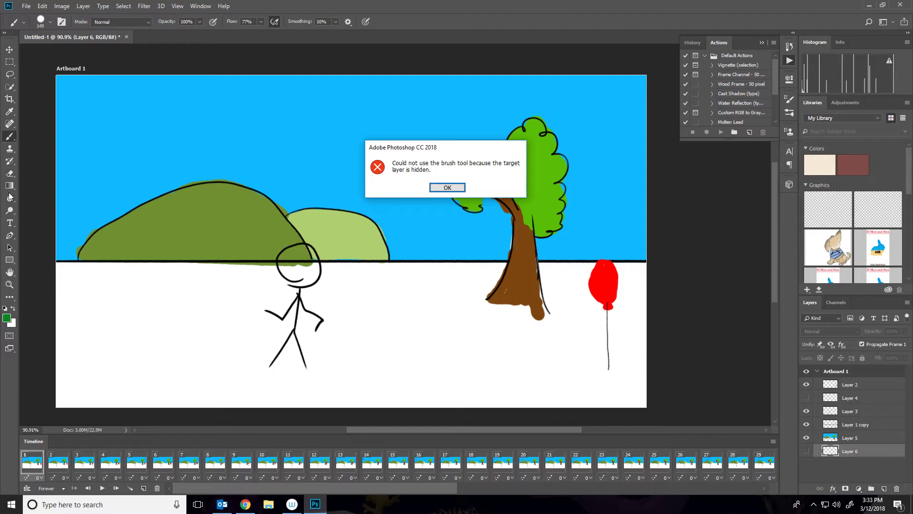
{"action": "key", "text": "Return"}
{"action": "left_click", "coordinate": [43, 284]}
{"action": "key", "text": "Return"}
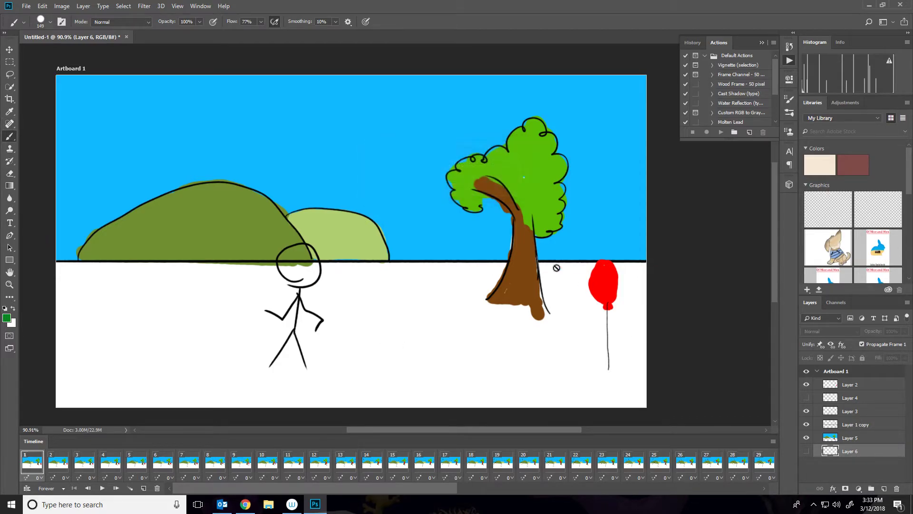
Show Layer 6 and paint a dark green grass band below the horizon on it.
{"action": "left_click", "coordinate": [805, 453]}
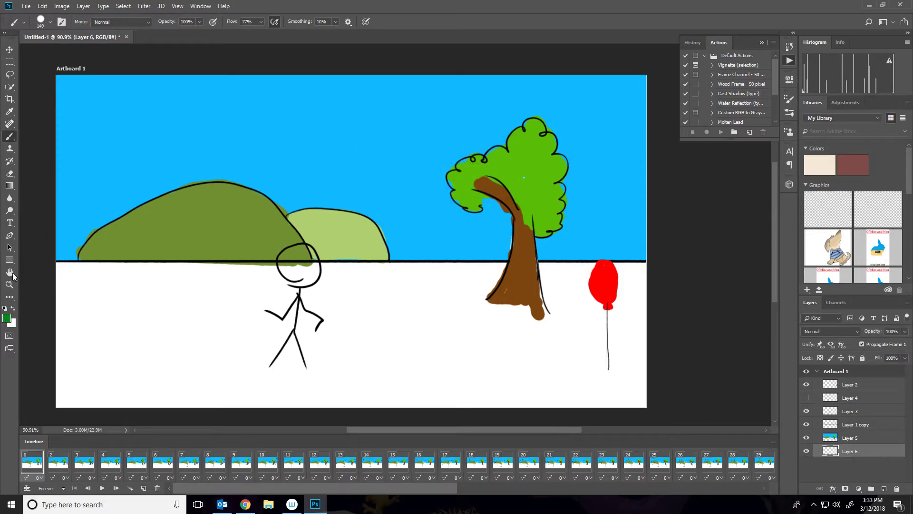
{"action": "mouse_move", "coordinate": [42, 266]}
{"action": "left_mouse_down"}
{"action": "mouse_move", "coordinate": [481, 277]}
{"action": "mouse_move", "coordinate": [641, 294]}
{"action": "mouse_move", "coordinate": [16, 274]}
{"action": "left_mouse_up"}
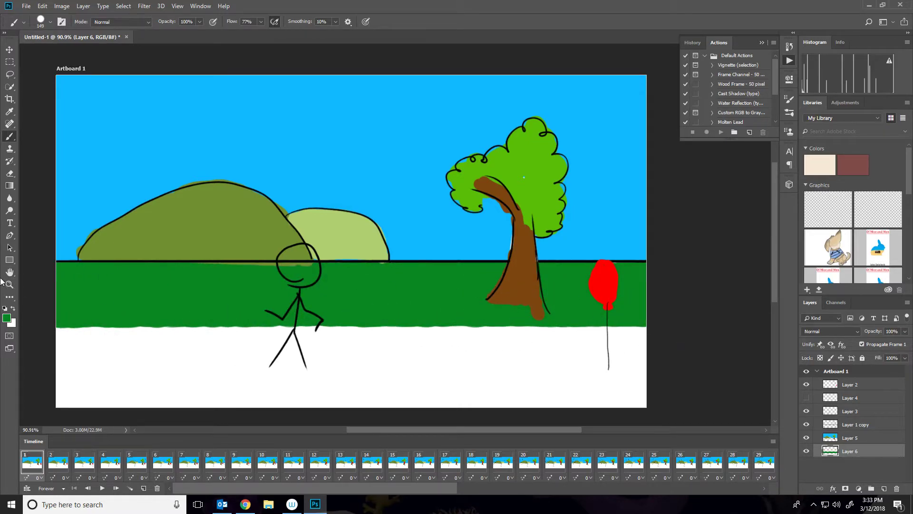
Pick grey 646464 and paint a road band beneath the grass.
{"action": "left_click", "coordinate": [7, 318]}
{"action": "left_click", "coordinate": [328, 188]}
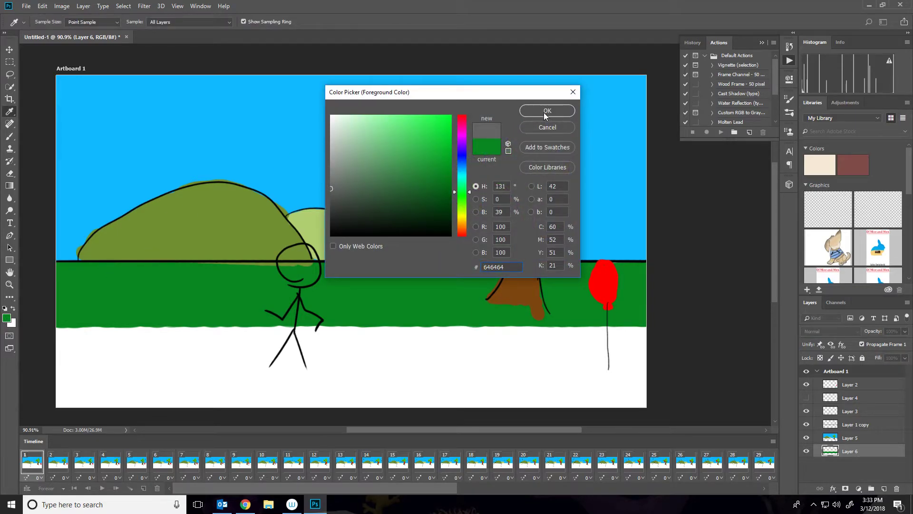
{"action": "left_click", "coordinate": [545, 114]}
{"action": "mouse_move", "coordinate": [52, 361]}
{"action": "left_mouse_down"}
{"action": "mouse_move", "coordinate": [434, 335]}
{"action": "mouse_move", "coordinate": [62, 352]}
{"action": "left_mouse_up"}
{"action": "scroll", "coordinate": [61, 253], "scroll_direction": "left", "scroll_amount": 1}
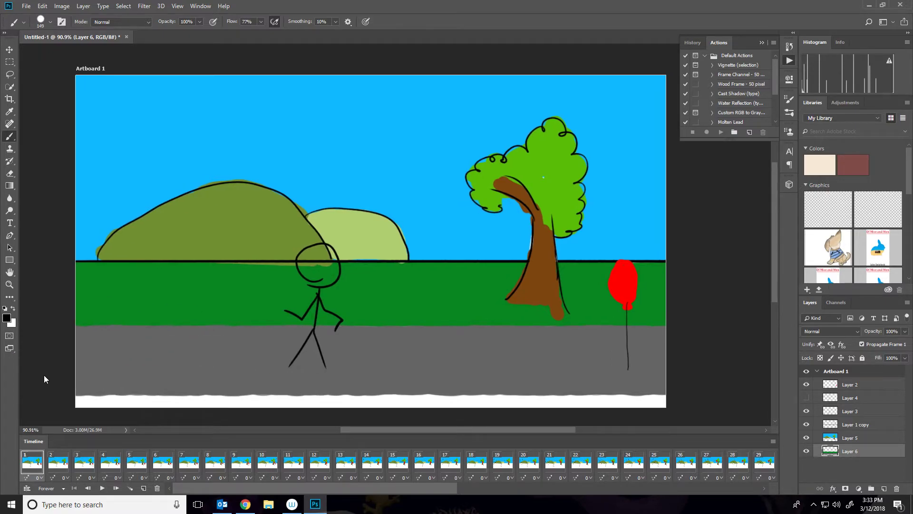
Paint a straight black strip along the bottom edge of the scene with a 100 px brush.
{"action": "right_click", "coordinate": [88, 341]}
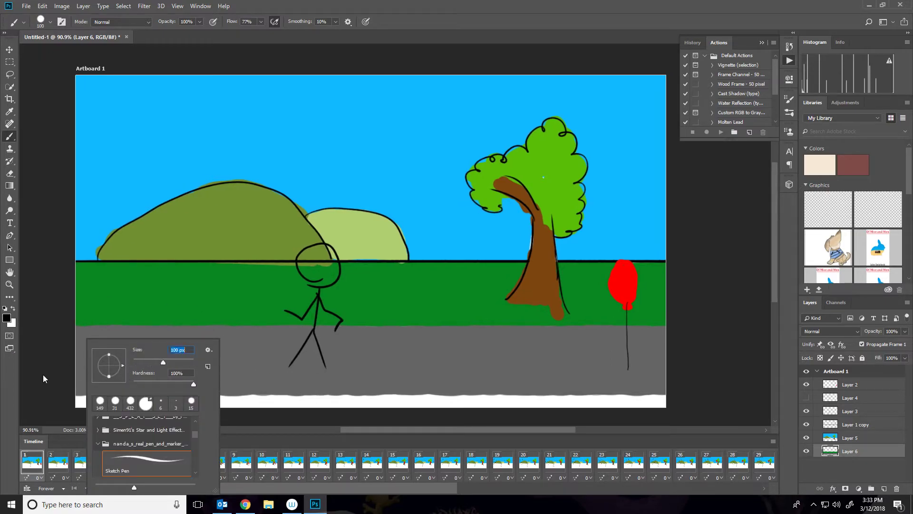
{"action": "key", "text": "Return"}
{"action": "left_click", "coordinate": [98, 400]}
{"action": "left_click", "coordinate": [675, 400], "text": "shift"}
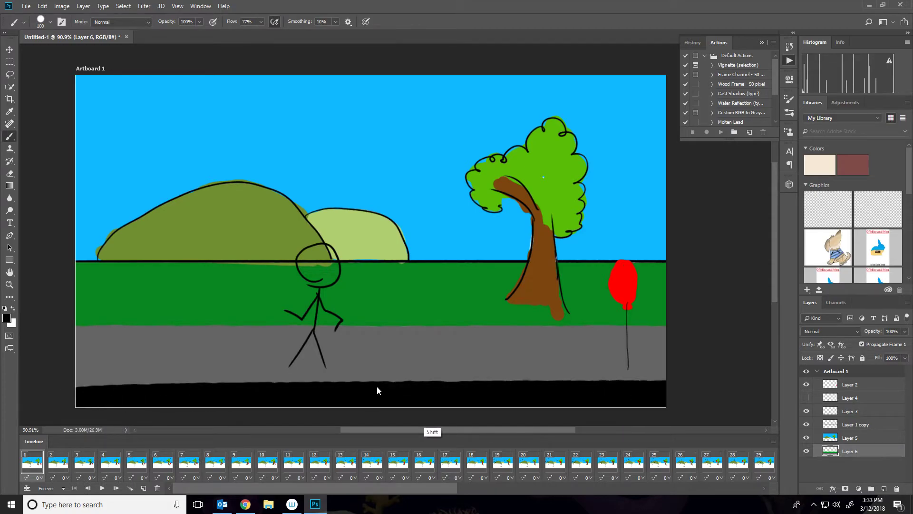
{"action": "scroll", "coordinate": [40, 377], "scroll_direction": "left", "scroll_amount": 4}
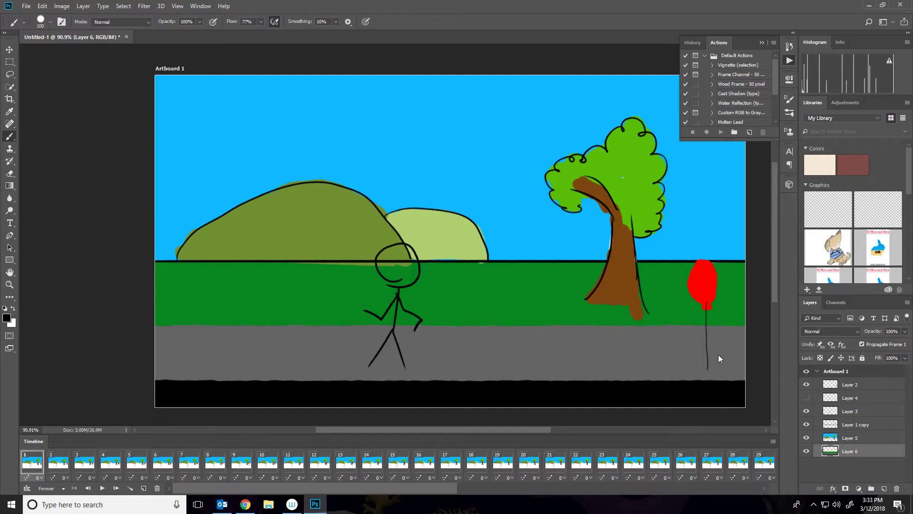
Play the animation to preview the scrolling scenery, then return to frame 1.
{"action": "key", "text": "space"}
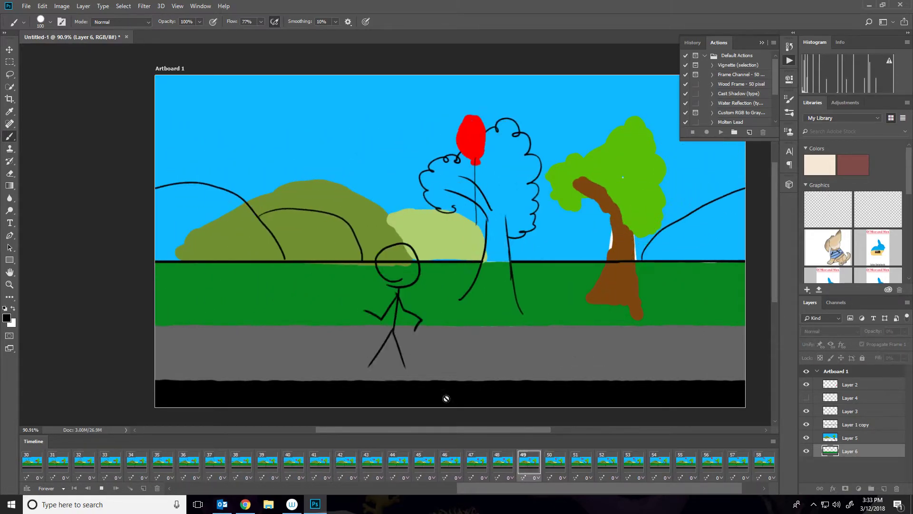
{"action": "key", "text": "space"}
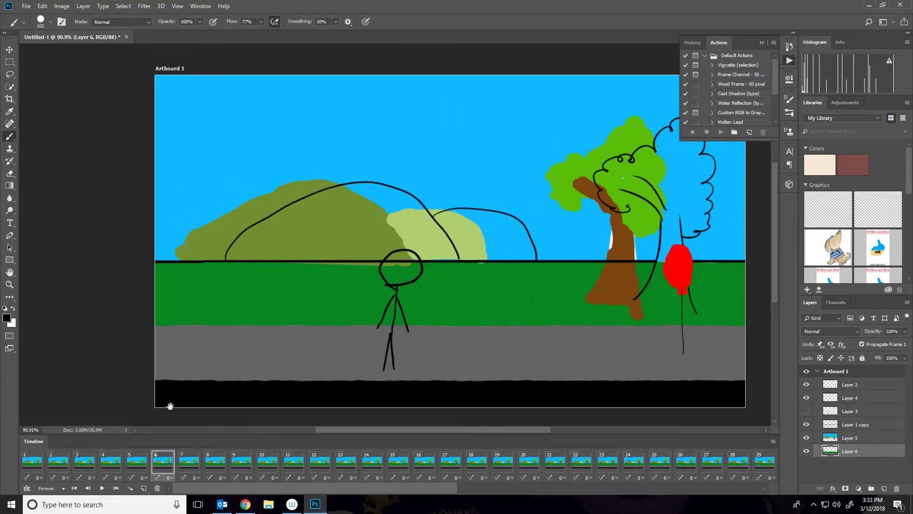
{"action": "left_click", "coordinate": [38, 472]}
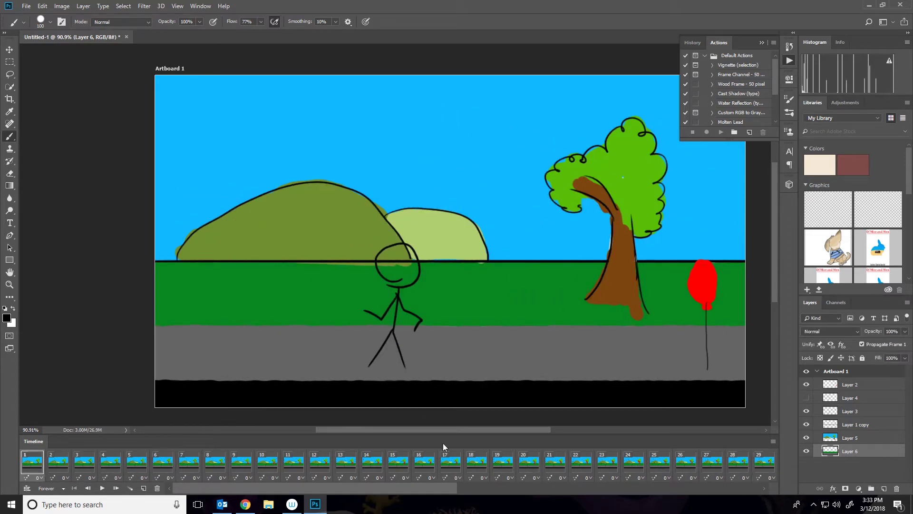
Try merging Layers 5 and 6 into Layer 1 copy, preview the result, and undo the merge.
{"action": "left_click", "coordinate": [856, 428], "text": "shift"}
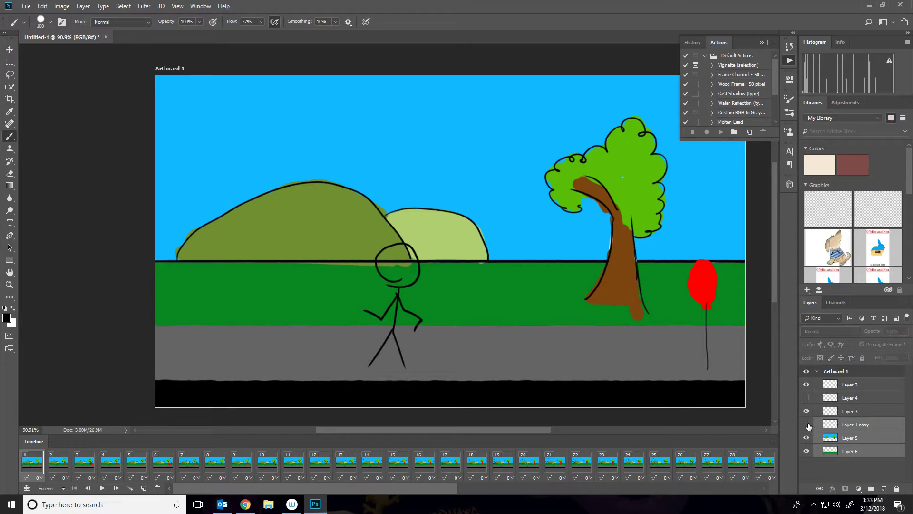
{"action": "right_click", "coordinate": [848, 429]}
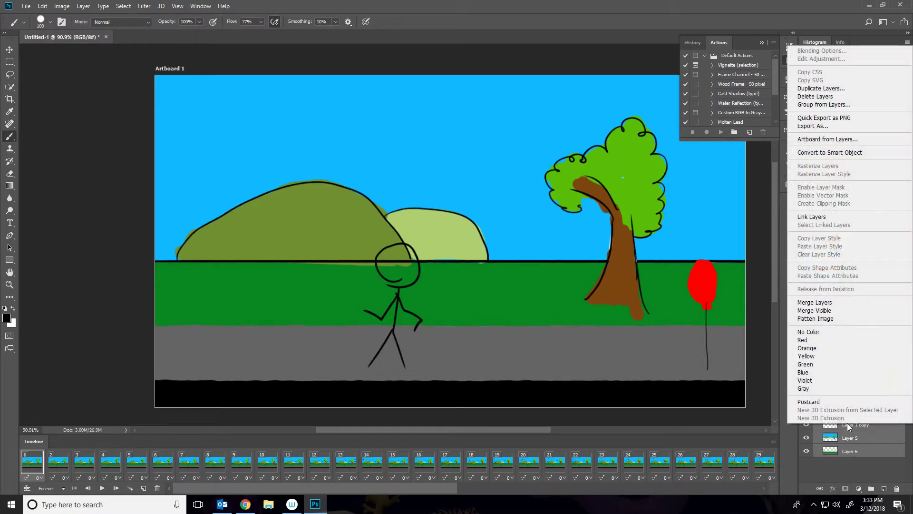
{"action": "left_click", "coordinate": [809, 304]}
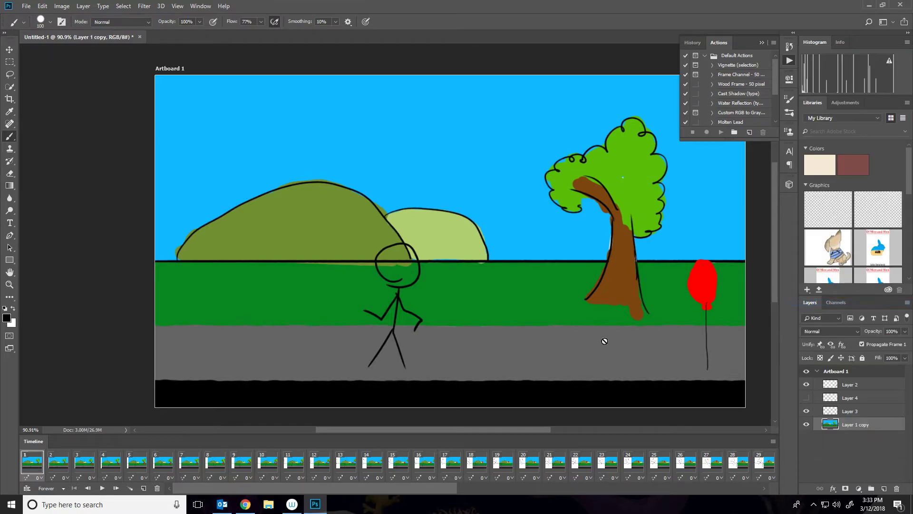
{"action": "key", "text": "space"}
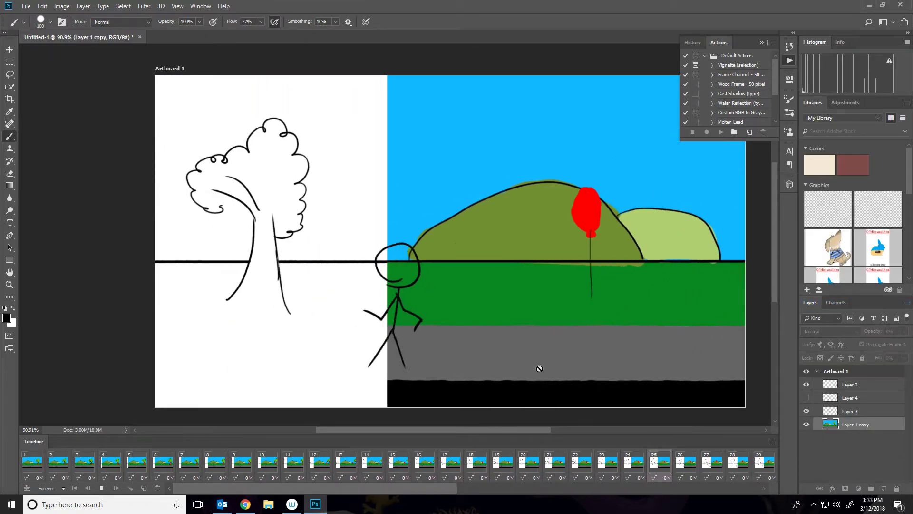
{"action": "key", "text": "space"}
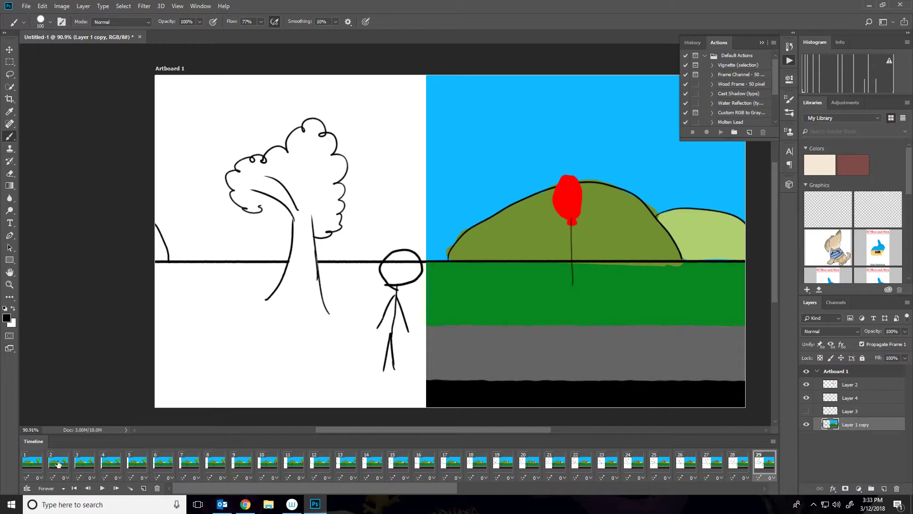
{"action": "left_click", "coordinate": [33, 464]}
{"action": "key", "text": "ctrl+alt+z"}
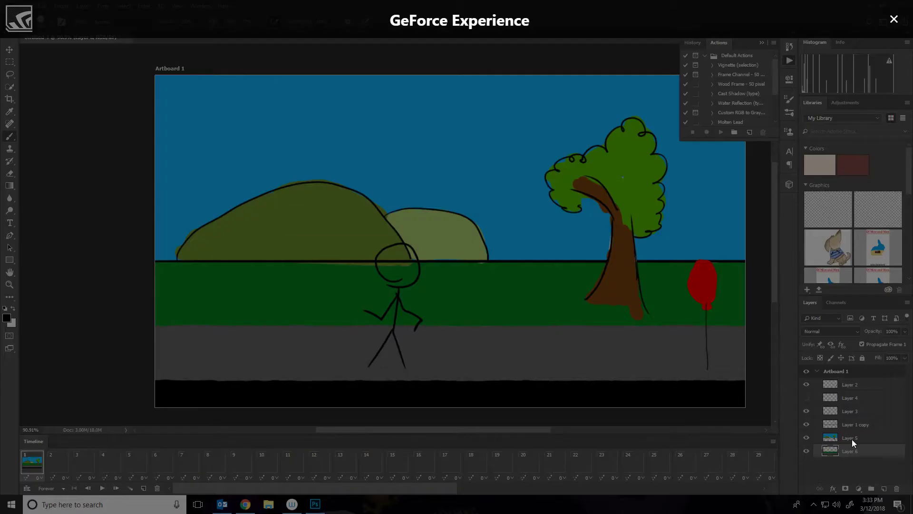
Duplicate the coloured scenery Layers 5 and 6 and merge the copies into Layer 1 copy.
{"action": "left_click", "coordinate": [752, 328]}
{"action": "left_click", "coordinate": [850, 437], "text": "shift"}
{"action": "left_click_drag", "start_coordinate": [852, 439], "coordinate": [885, 489]}
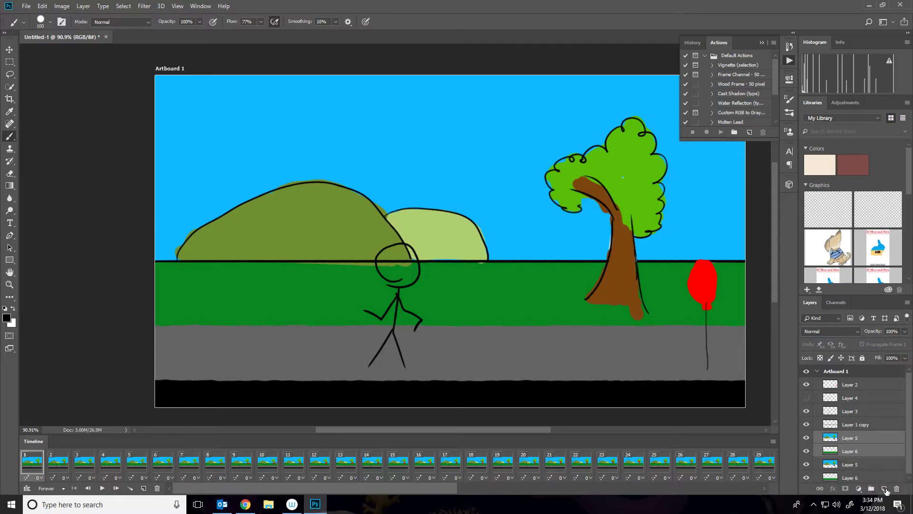
{"action": "right_click", "coordinate": [841, 423]}
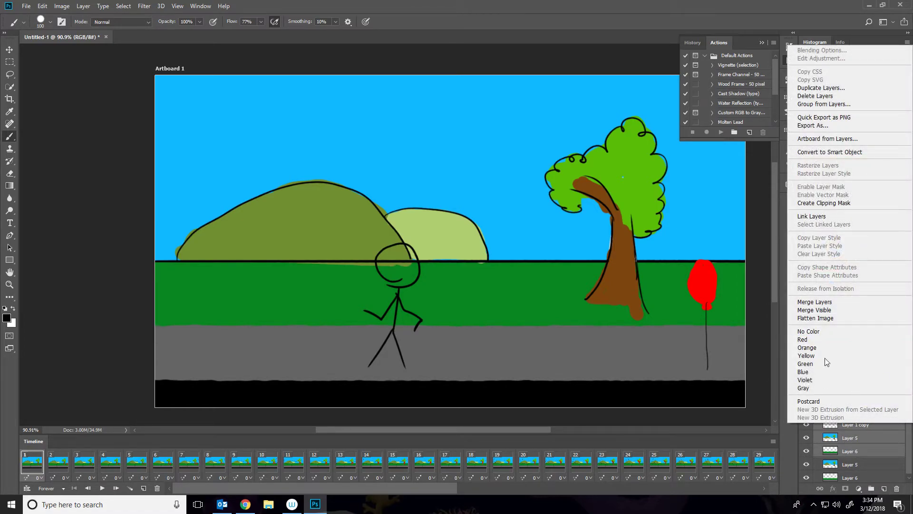
{"action": "left_click", "coordinate": [828, 302]}
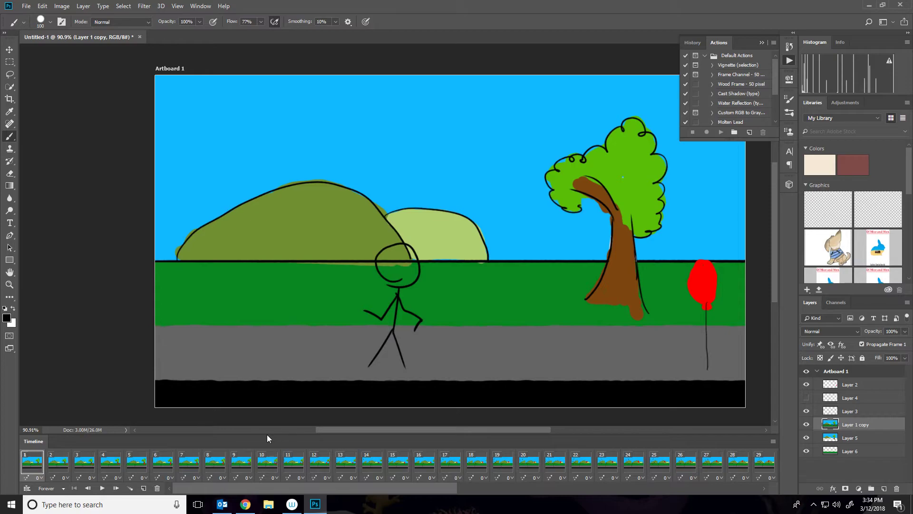
{"action": "left_click_drag", "start_coordinate": [392, 489], "coordinate": [684, 483]}
{"action": "left_click", "coordinate": [763, 465]}
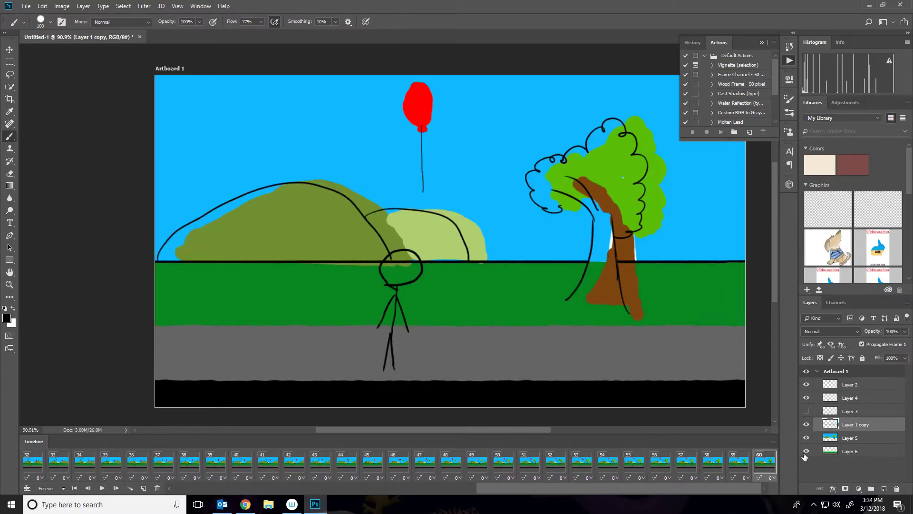
Toggle the visibility of Layers 5 and 6 to compare the colouring with the outlines on frame 60.
{"action": "left_click", "coordinate": [831, 440]}
{"action": "left_click", "coordinate": [837, 451]}
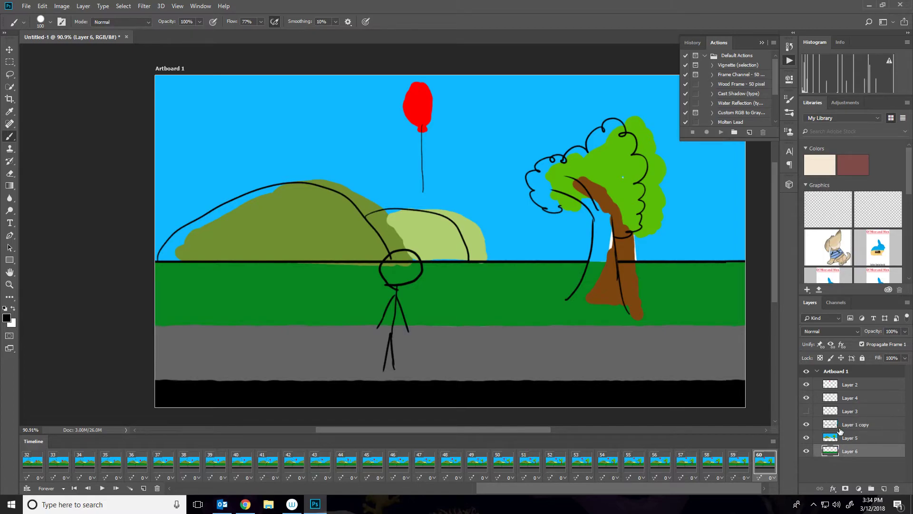
{"action": "left_click", "coordinate": [806, 437]}
{"action": "left_click", "coordinate": [807, 451]}
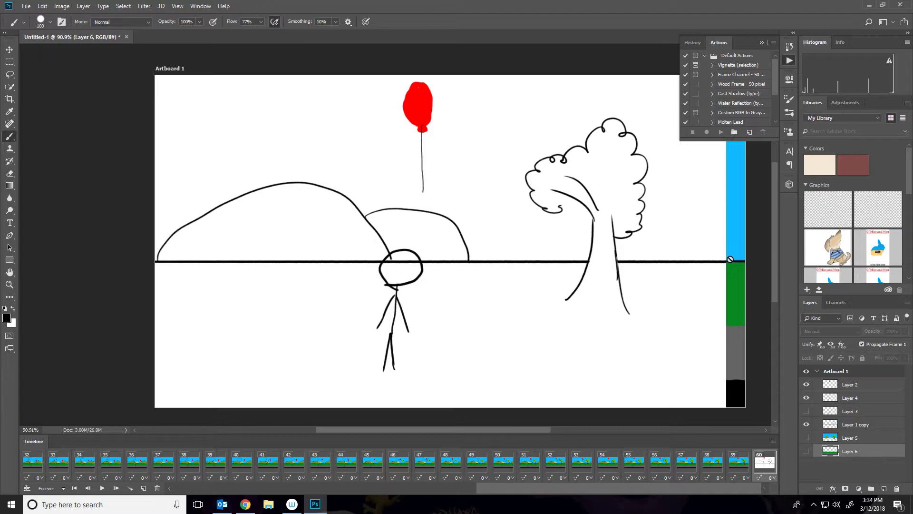
{"action": "left_click", "coordinate": [806, 451]}
{"action": "left_click", "coordinate": [806, 437]}
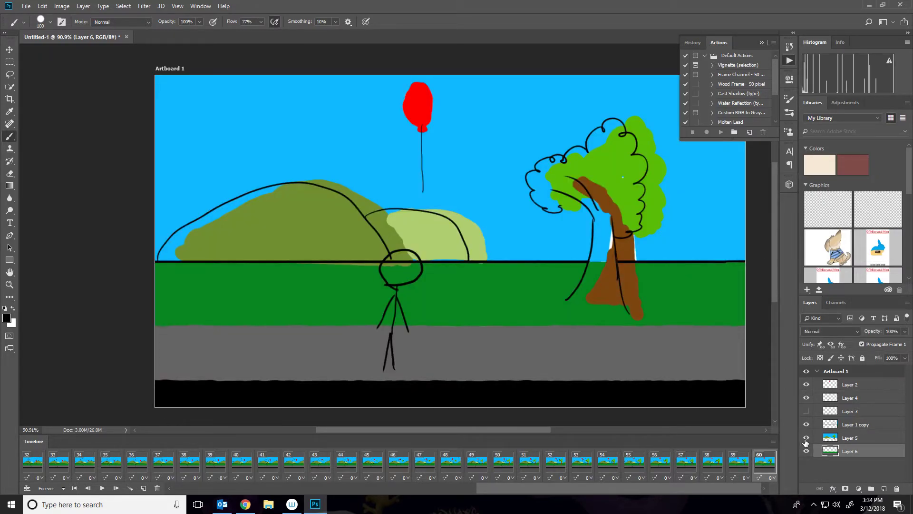
With the Move tool, duplicate-nudge Layers 5 and 6 leftward six times.
{"action": "left_click", "coordinate": [838, 441], "text": "shift"}
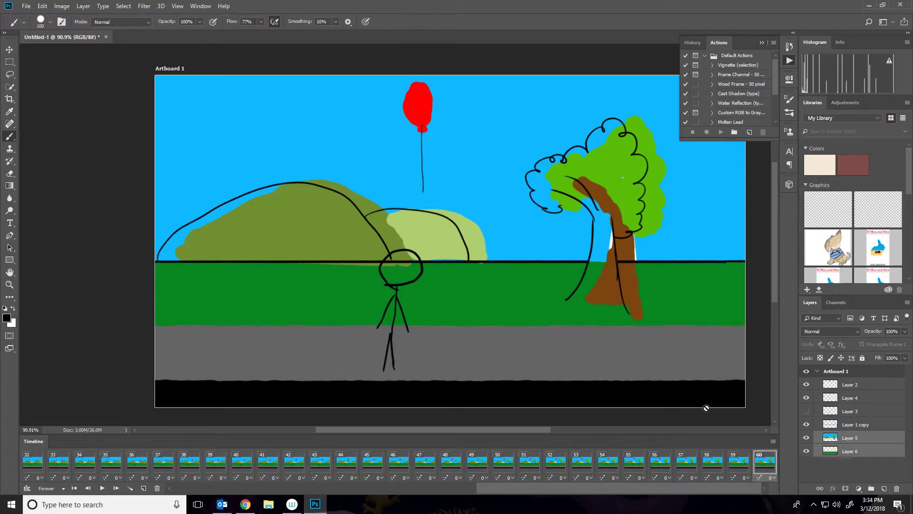
{"action": "left_click", "coordinate": [9, 48]}
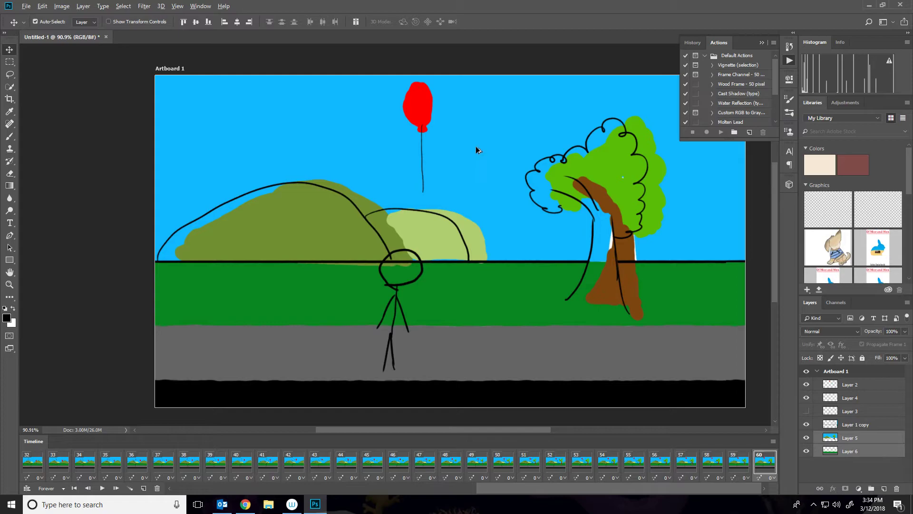
{"action": "key", "text": "alt+Left"}
{"action": "key", "text": "alt+Left"}
{"action": "key", "text": "alt+Left"}
{"action": "key", "text": "alt+Left"}
{"action": "key", "text": "alt+Left"}
{"action": "key", "text": "alt+Left"}
{"action": "key", "text": "alt+Left"}
{"action": "key", "text": "alt+Left"}
{"action": "key", "text": "alt+Left"}
{"action": "key", "text": "alt+Left"}
{"action": "key", "text": "alt+Left"}
{"action": "key", "text": "alt+Left"}
{"action": "key", "text": "alt+Left"}
{"action": "key", "text": "alt+Left"}
{"action": "key", "text": "alt+Left"}
{"action": "key", "text": "alt+Left"}
{"action": "key", "text": "alt+Left"}
{"action": "key", "text": "alt+Left"}
{"action": "key", "text": "alt+Left"}
{"action": "key", "text": "alt+Left"}
{"action": "key", "text": "alt+Left"}
{"action": "key", "text": "alt+Left"}
{"action": "key", "text": "alt+Left"}
{"action": "key", "text": "alt+Left"}
{"action": "key", "text": "alt+Left"}
{"action": "key", "text": "alt+Left"}
{"action": "key", "text": "alt+Left"}
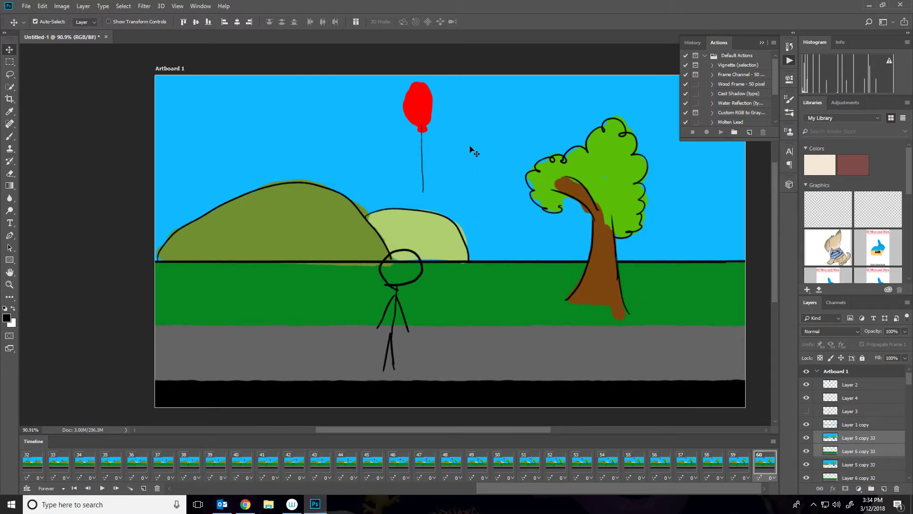
Delete the intermediate Layer 5 and Layer 6 copies, keeping only the copy 33 pair.
{"action": "scroll", "coordinate": [865, 422], "scroll_direction": "down", "scroll_amount": 3}
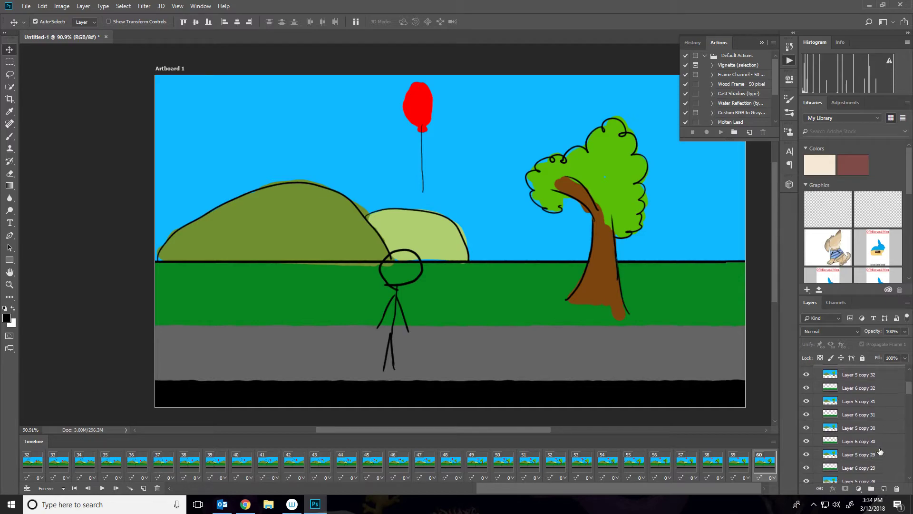
{"action": "scroll", "coordinate": [884, 415], "scroll_direction": "up", "scroll_amount": 1}
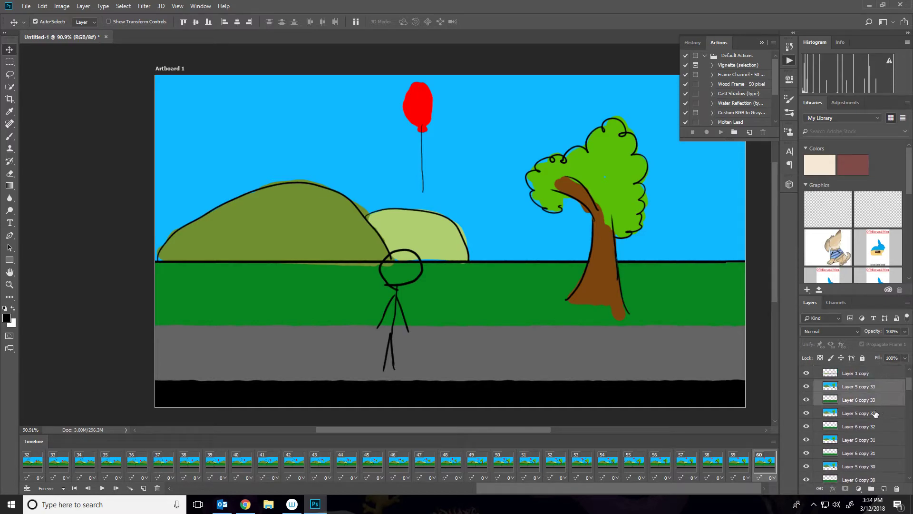
{"action": "left_click", "coordinate": [874, 415]}
{"action": "scroll", "coordinate": [873, 425], "scroll_direction": "down", "scroll_amount": 7}
{"action": "scroll", "coordinate": [875, 456], "scroll_direction": "down", "scroll_amount": 5}
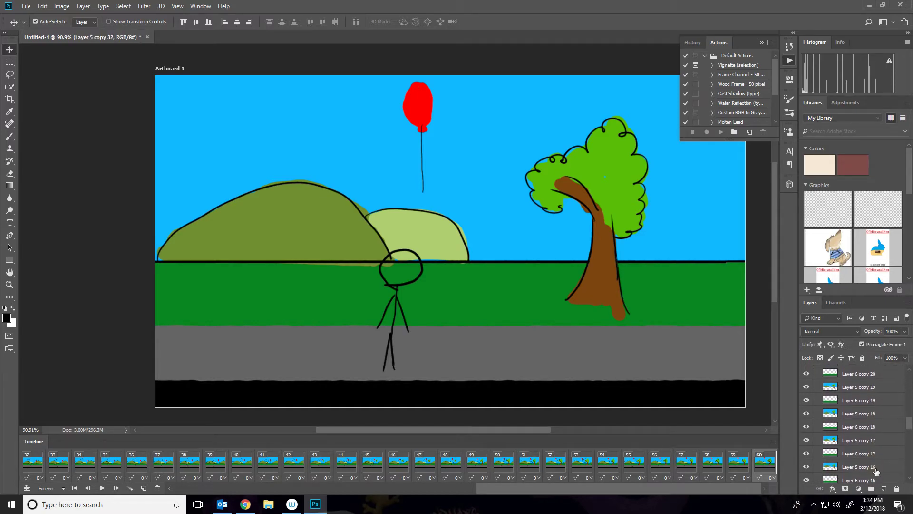
{"action": "left_click_drag", "start_coordinate": [909, 437], "coordinate": [907, 480]}
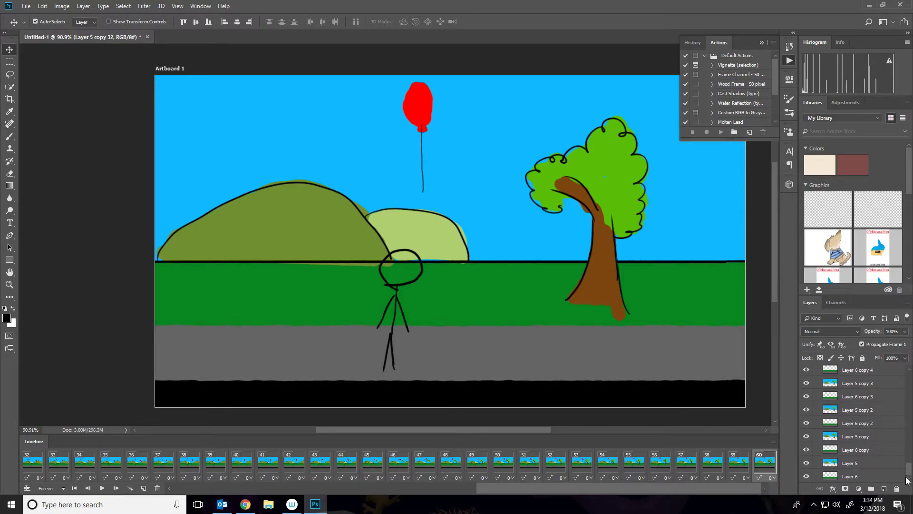
{"action": "left_click", "coordinate": [869, 452], "text": "shift"}
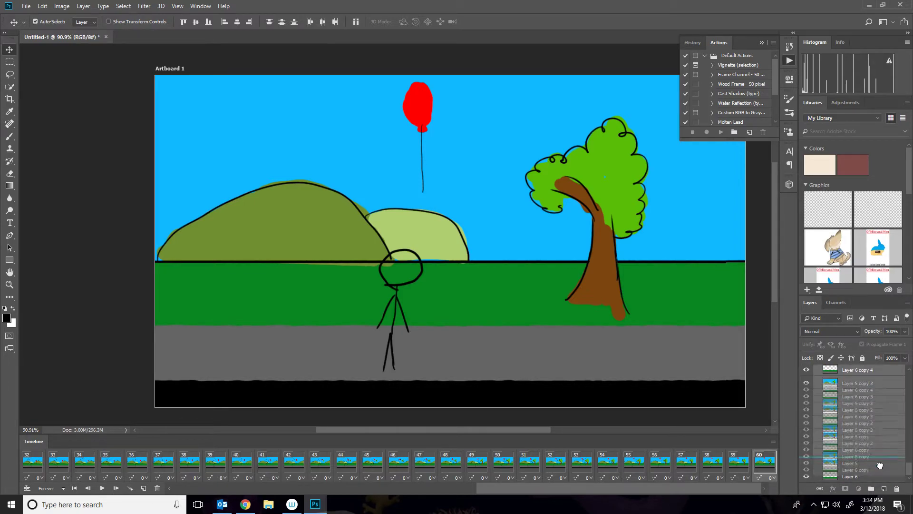
{"action": "left_click", "coordinate": [896, 488]}
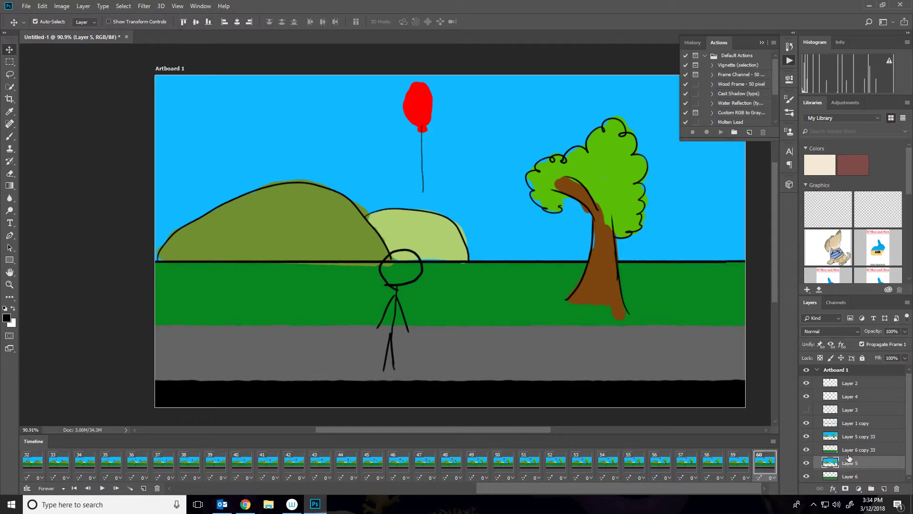
Delete the original Layers 5 and 6.
{"action": "left_click", "coordinate": [848, 474]}
{"action": "left_click", "coordinate": [856, 464], "text": "shift"}
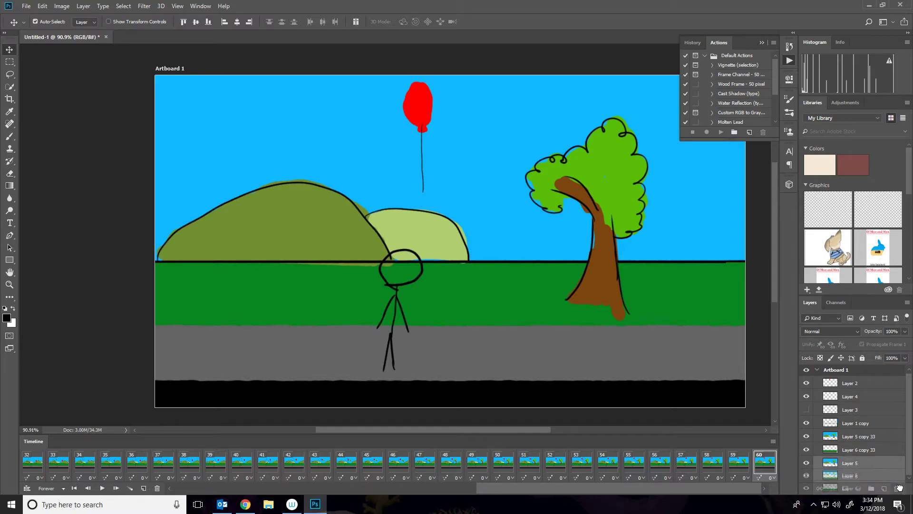
{"action": "key", "text": "Delete"}
Merge Layer 5 copy 33 and Layer 6 copy 33 into Layer 1 copy.
{"action": "left_click", "coordinate": [855, 464]}
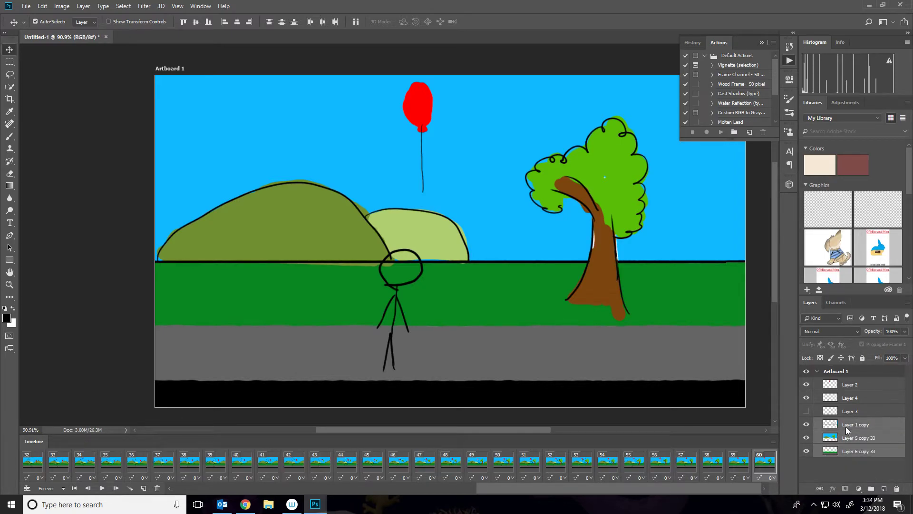
{"action": "right_click", "coordinate": [846, 430]}
{"action": "left_click", "coordinate": [814, 305]}
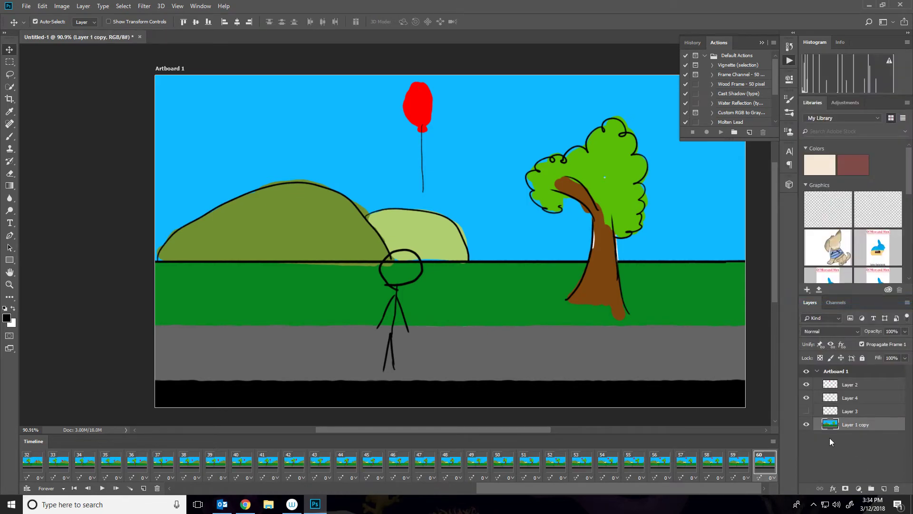
Play the animation to check the scenery, then return to frame 1.
{"action": "key", "text": "space"}
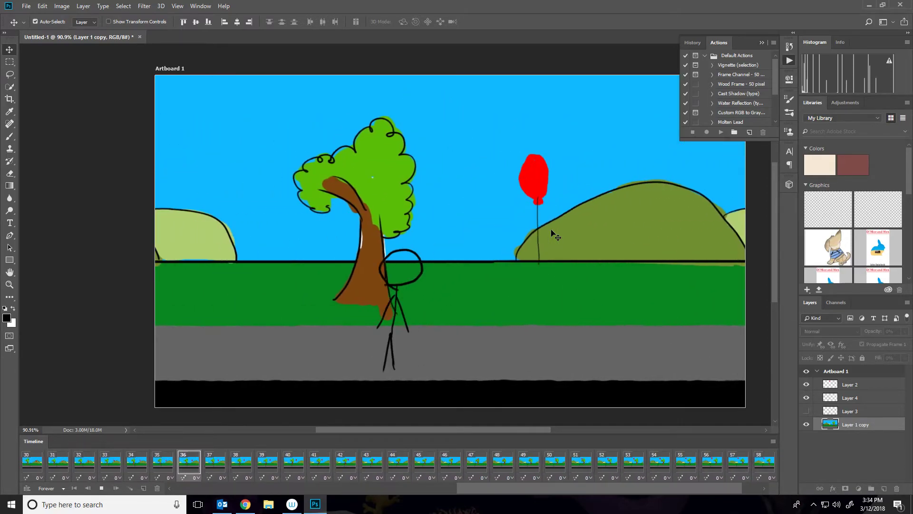
{"action": "key", "text": "space"}
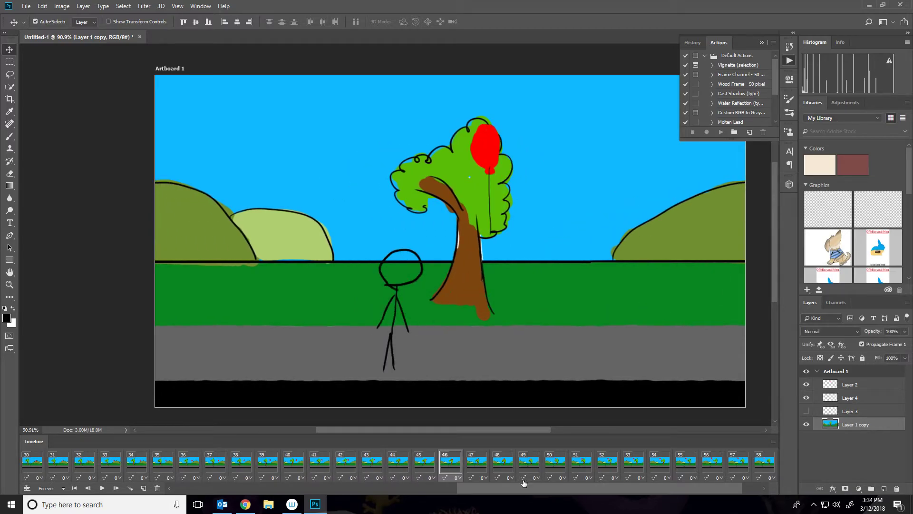
{"action": "left_click_drag", "start_coordinate": [513, 486], "coordinate": [203, 478]}
{"action": "left_click", "coordinate": [35, 460]}
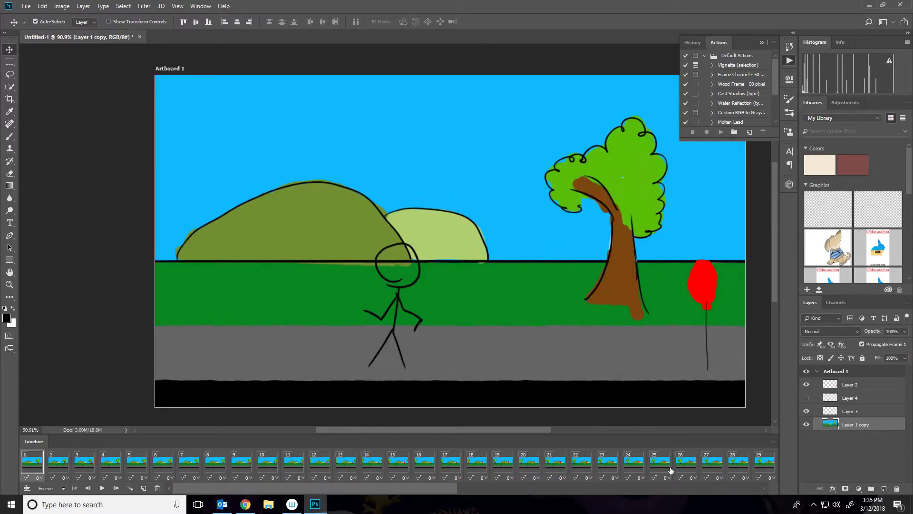
Add a new layer and paint a soft yellow sun (f7f264, 100 px brush) in the upper sky.
{"action": "left_click", "coordinate": [883, 488]}
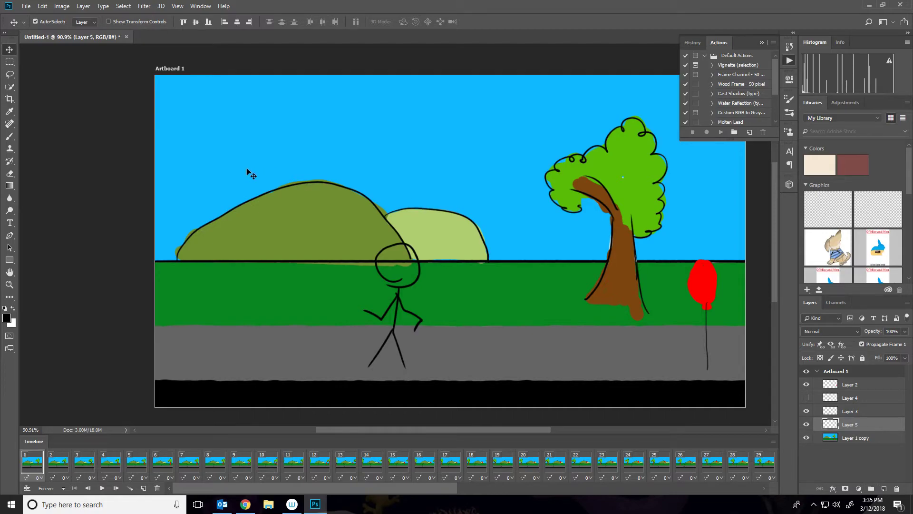
{"action": "left_click", "coordinate": [10, 137]}
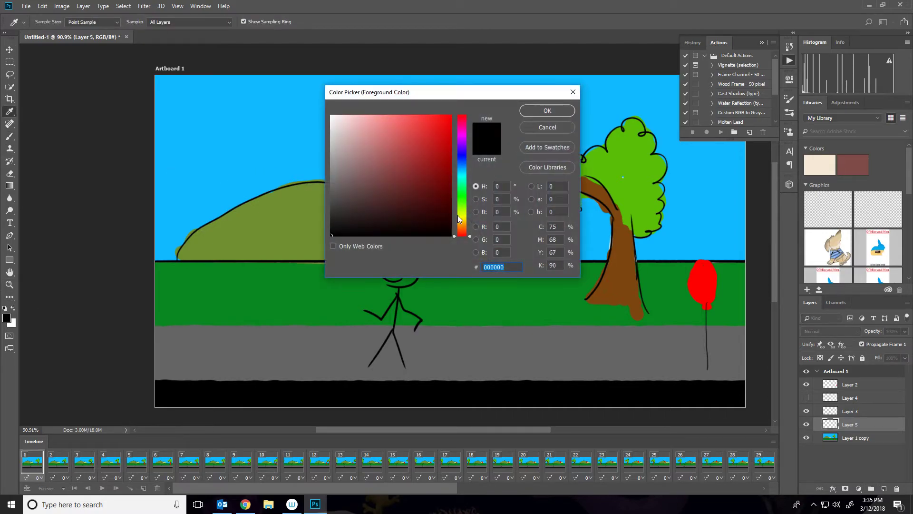
{"action": "left_click", "coordinate": [458, 216]}
{"action": "left_click_drag", "start_coordinate": [397, 129], "coordinate": [402, 119]}
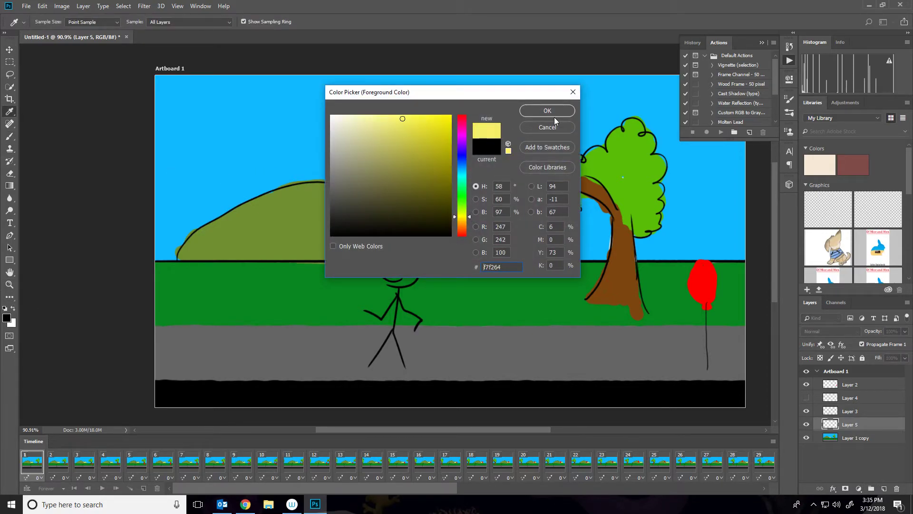
{"action": "left_click", "coordinate": [553, 113]}
{"action": "key", "text": "b"}
{"action": "right_click", "coordinate": [516, 151]}
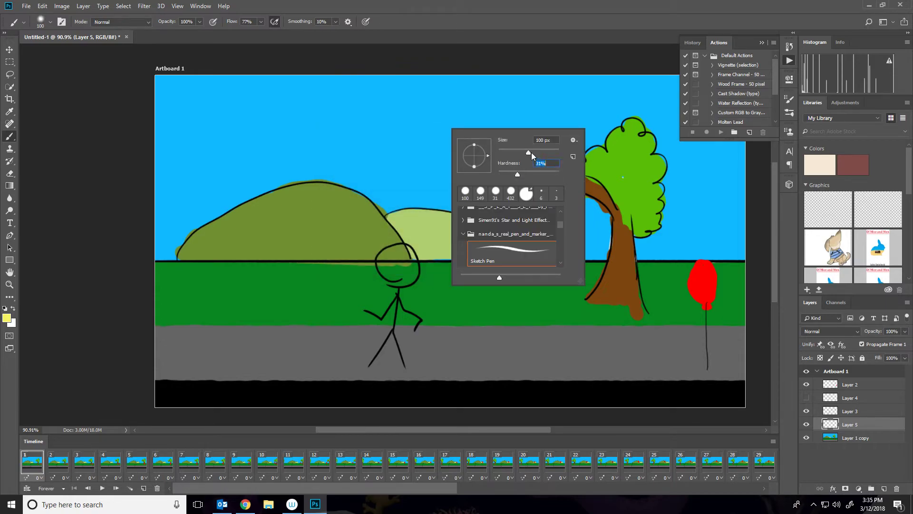
{"action": "left_click_drag", "start_coordinate": [540, 149], "coordinate": [541, 149]}
{"action": "left_click", "coordinate": [389, 80]}
{"action": "left_click_drag", "start_coordinate": [422, 114], "coordinate": [422, 118]}
Play the animation to preview the sun, then go back to frame 1.
{"action": "key", "text": "space"}
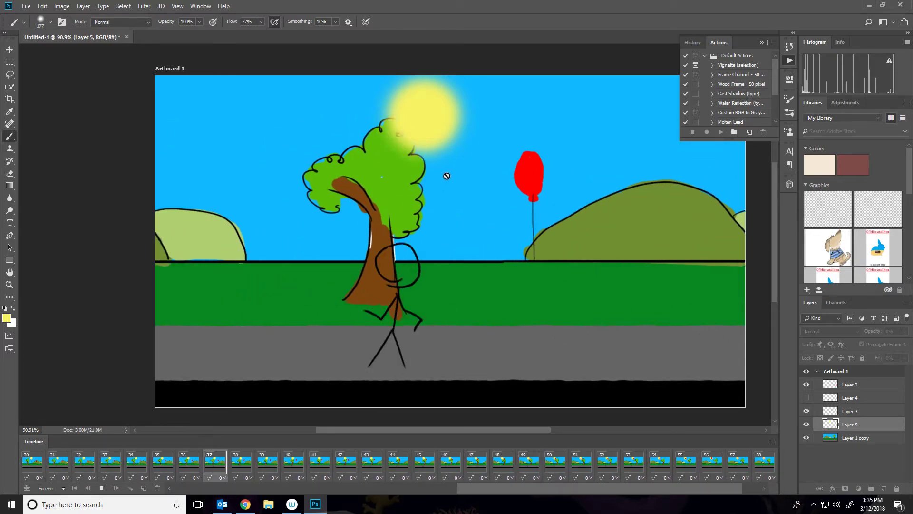
{"action": "key", "text": "space"}
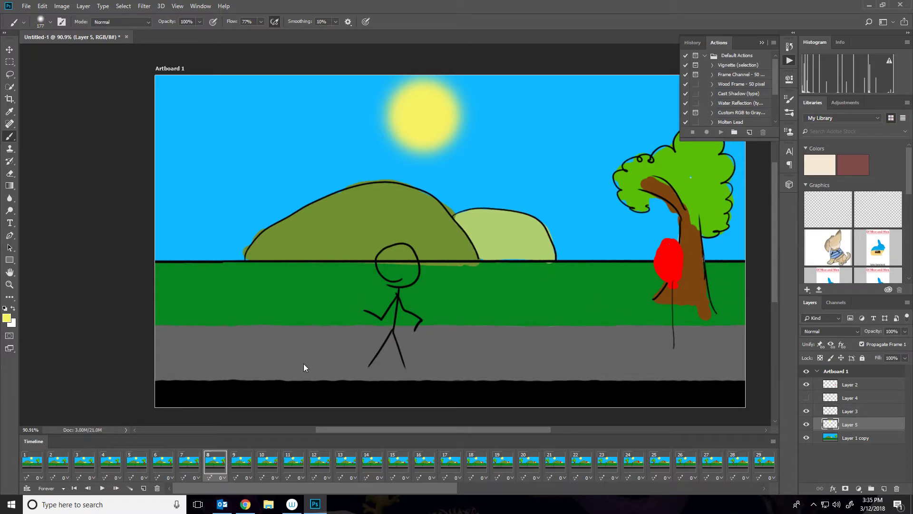
{"action": "left_click", "coordinate": [41, 459]}
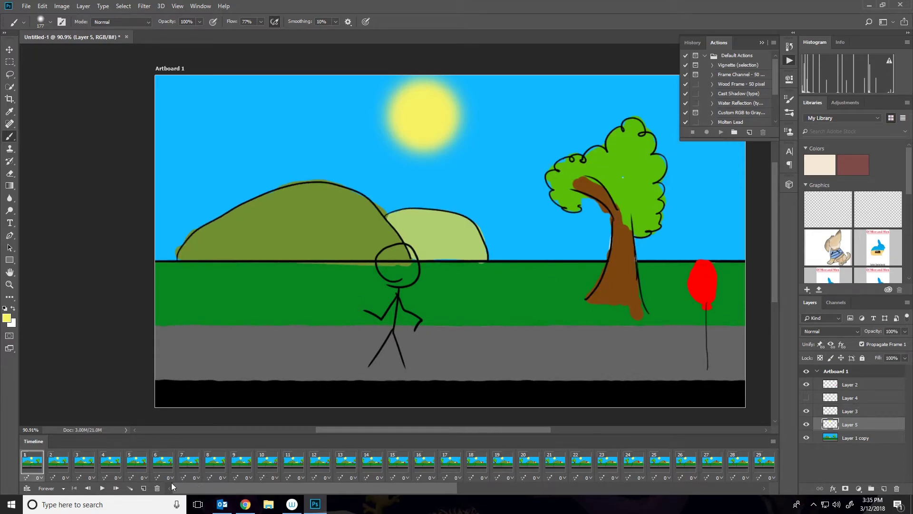
Switch to Chrome, copy the walking animation frames image from Google Images, and paste it into the document.
{"action": "left_click", "coordinate": [245, 503]}
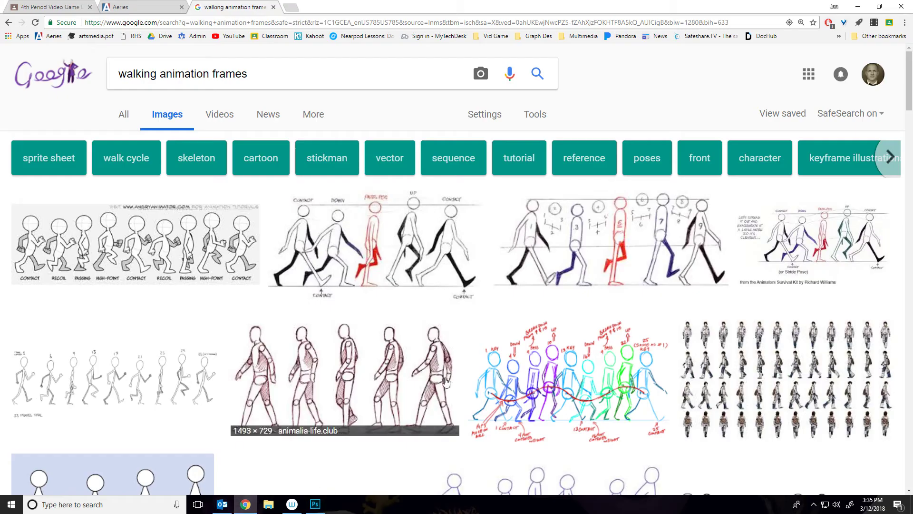
{"action": "left_click", "coordinate": [448, 251]}
{"action": "right_click", "coordinate": [318, 310]}
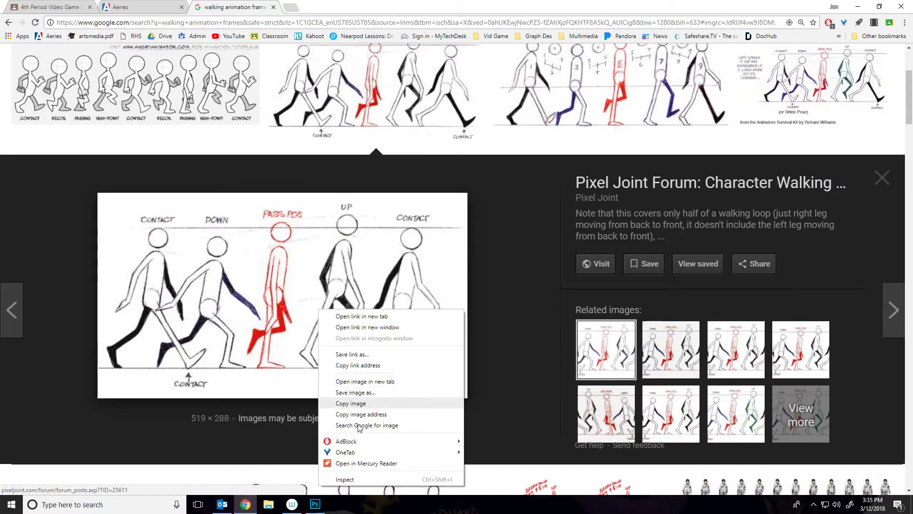
{"action": "left_click", "coordinate": [358, 404]}
{"action": "key", "text": "alt+Tab"}
{"action": "key", "text": "ctrl+v"}
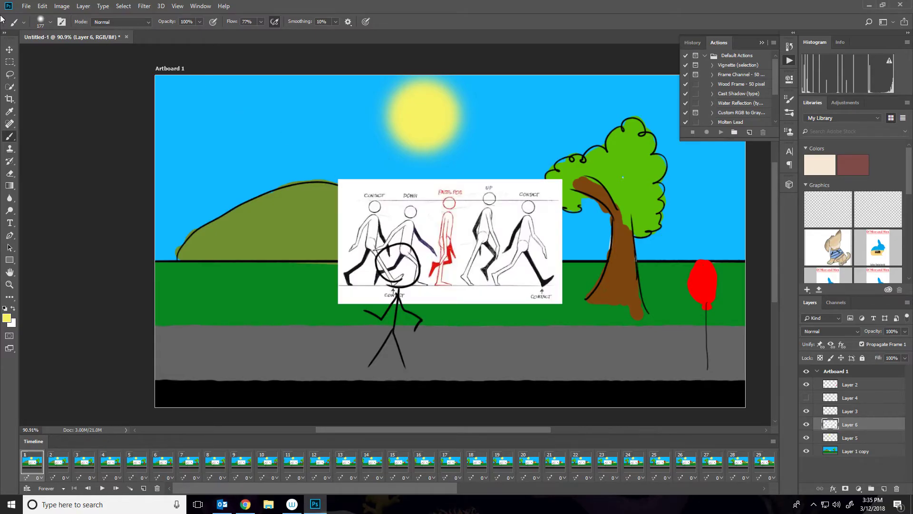
Scale the pasted walk-cycle reference to 125% and position it over the stick figure.
{"action": "left_click", "coordinate": [9, 49]}
{"action": "left_click_drag", "start_coordinate": [480, 240], "coordinate": [495, 315]}
{"action": "key", "text": "ctrl+t"}
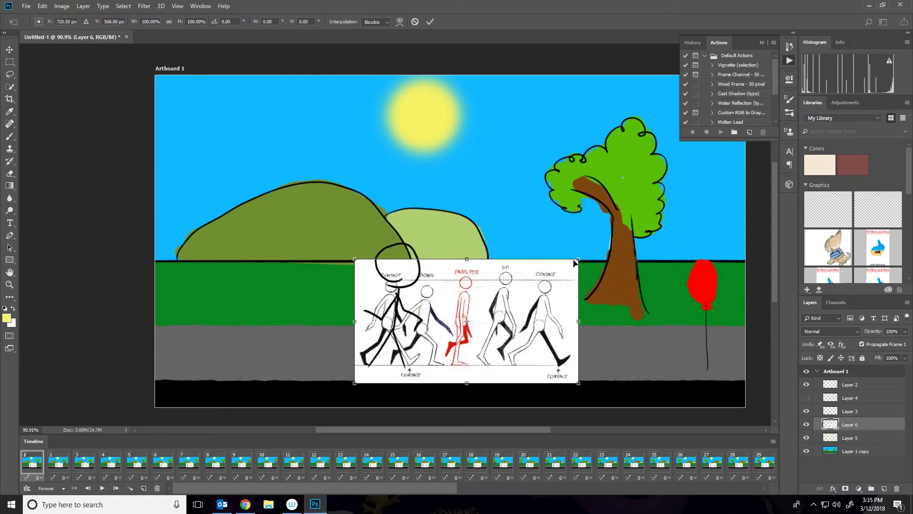
{"action": "left_click_drag", "start_coordinate": [580, 260], "coordinate": [636, 227]}
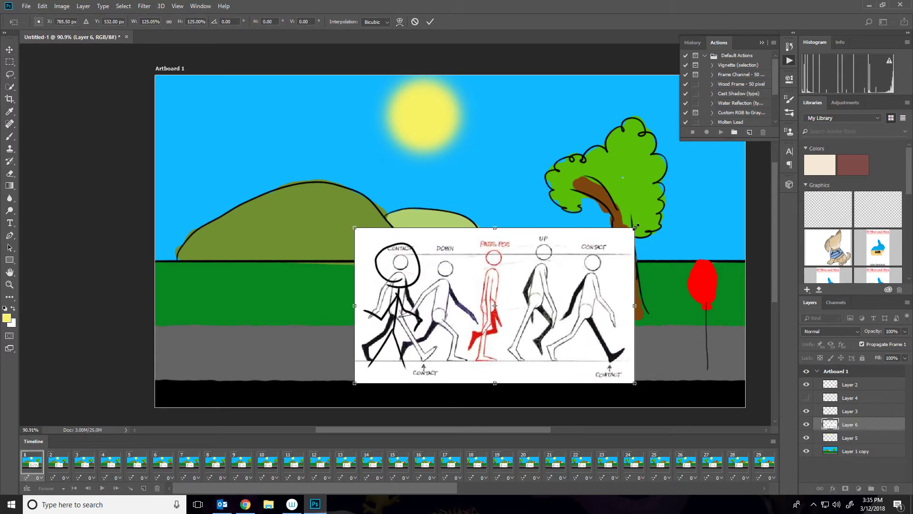
{"action": "key", "text": "Return"}
{"action": "left_click_drag", "start_coordinate": [497, 300], "coordinate": [482, 308]}
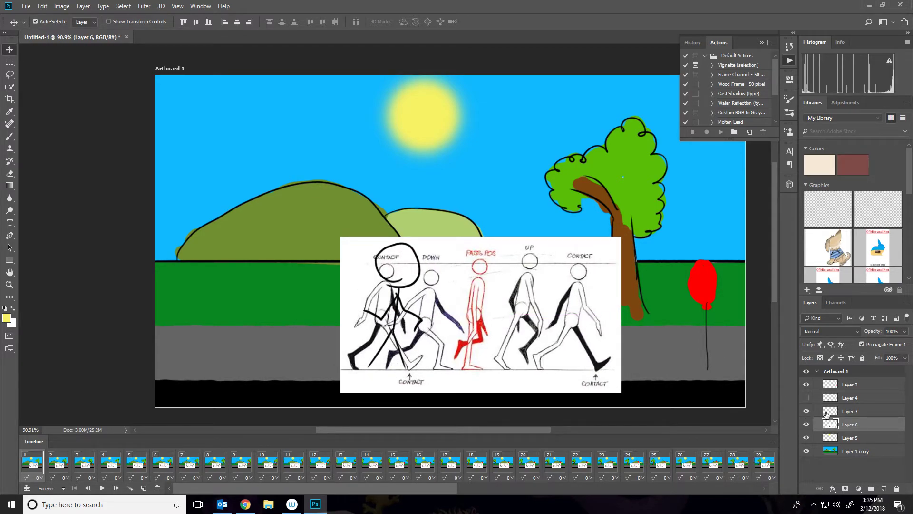
Toggle Layer 6 and Layer 3 visibility to compare the reference with the stick figure, then select Layer 3.
{"action": "left_click", "coordinate": [837, 412]}
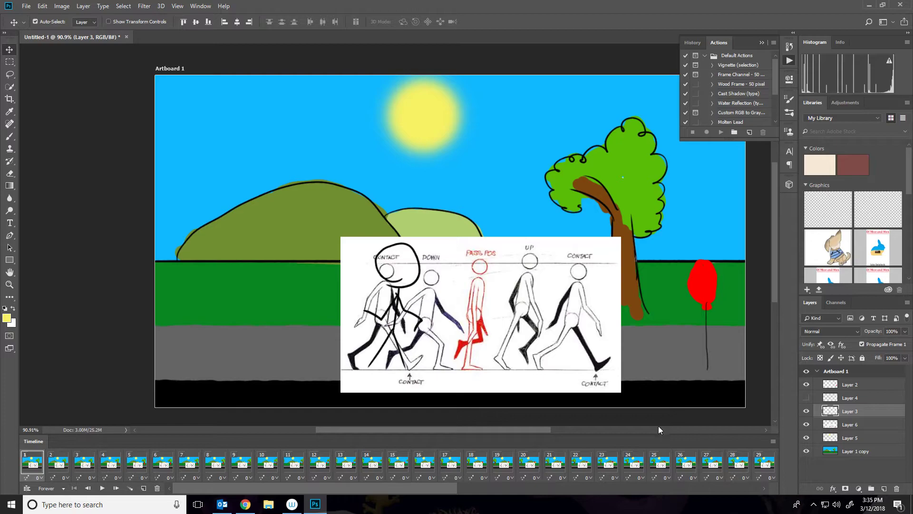
{"action": "left_click", "coordinate": [846, 426]}
{"action": "left_click", "coordinate": [806, 424]}
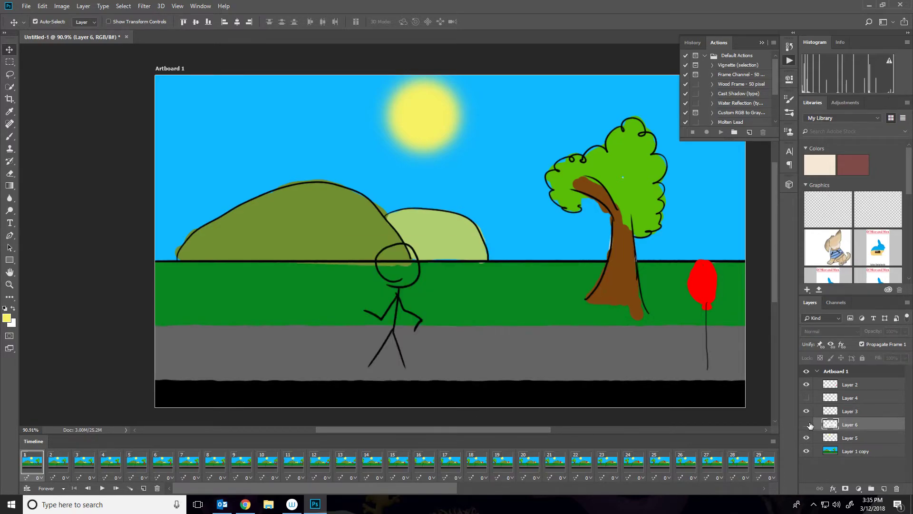
{"action": "left_click", "coordinate": [807, 412]}
{"action": "left_click", "coordinate": [805, 425]}
{"action": "left_click", "coordinate": [829, 412]}
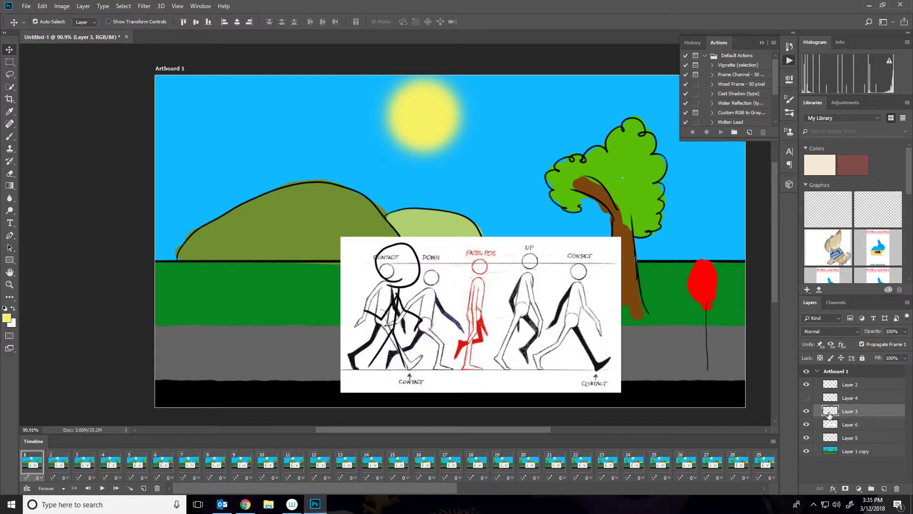
Set a 42 px white brush and paint over the passing-position figure's head on Layer 3.
{"action": "scroll", "coordinate": [455, 347], "scroll_direction": "up", "scroll_amount": 4}
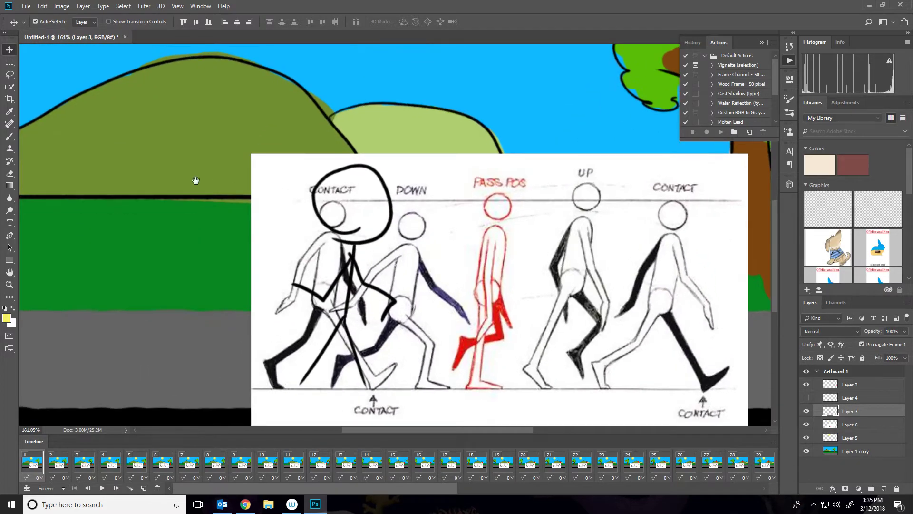
{"action": "left_click", "coordinate": [10, 136]}
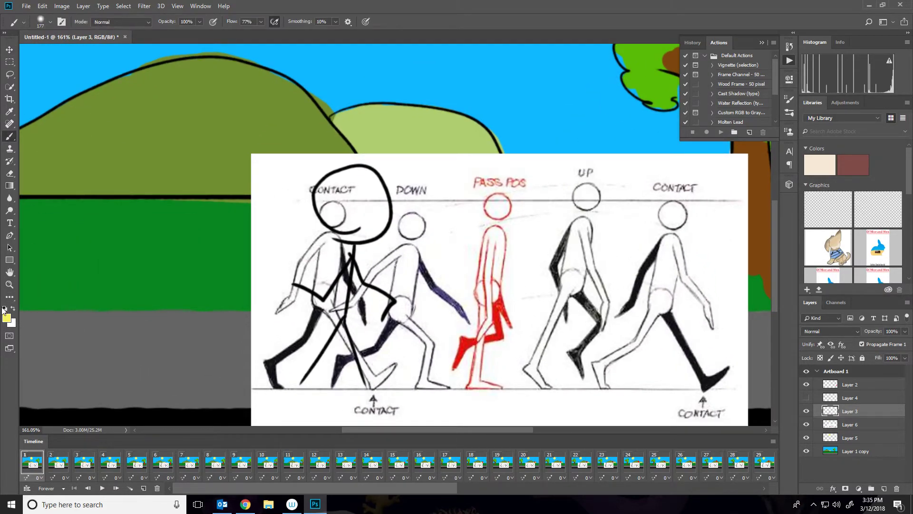
{"action": "right_click", "coordinate": [526, 206]}
{"action": "left_click_drag", "start_coordinate": [591, 228], "coordinate": [584, 230]}
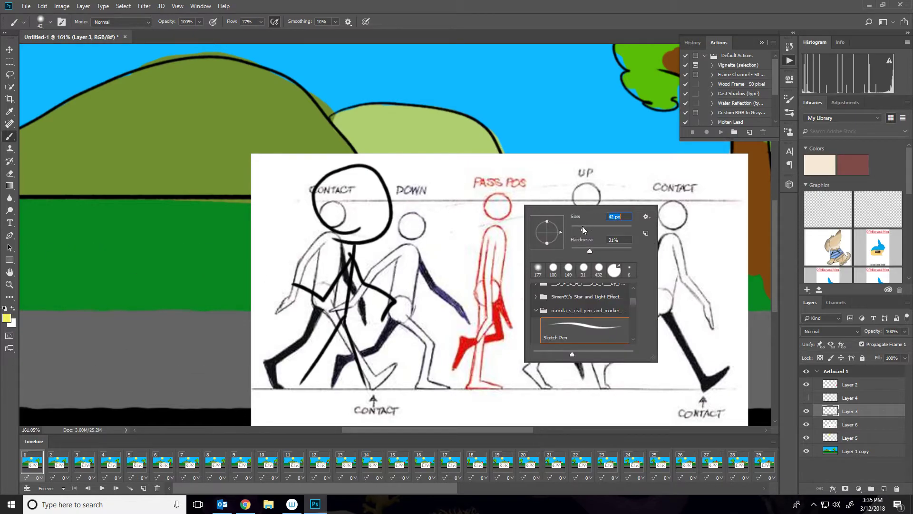
{"action": "left_click", "coordinate": [5, 310]}
{"action": "left_click", "coordinate": [13, 308]}
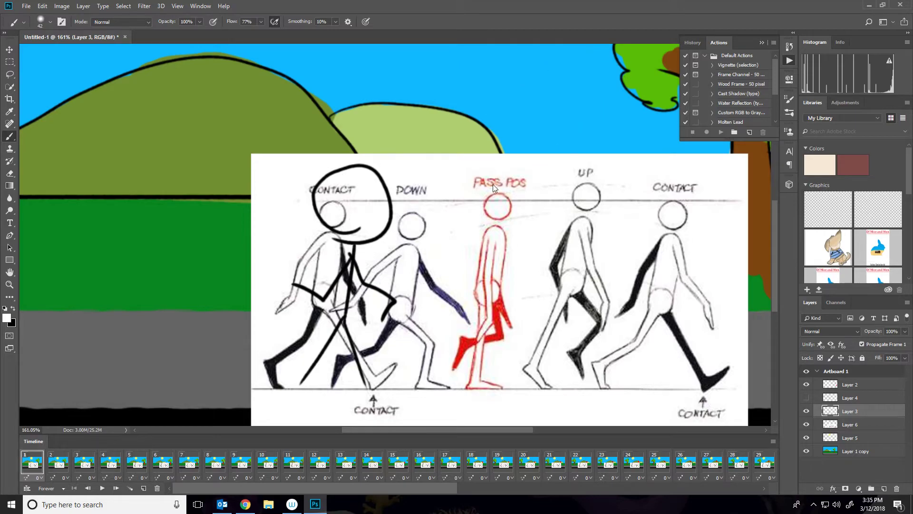
{"action": "mouse_move", "coordinate": [487, 196]}
{"action": "left_mouse_down"}
{"action": "mouse_move", "coordinate": [495, 209]}
{"action": "mouse_move", "coordinate": [502, 204]}
{"action": "mouse_move", "coordinate": [487, 199]}
{"action": "left_mouse_up"}
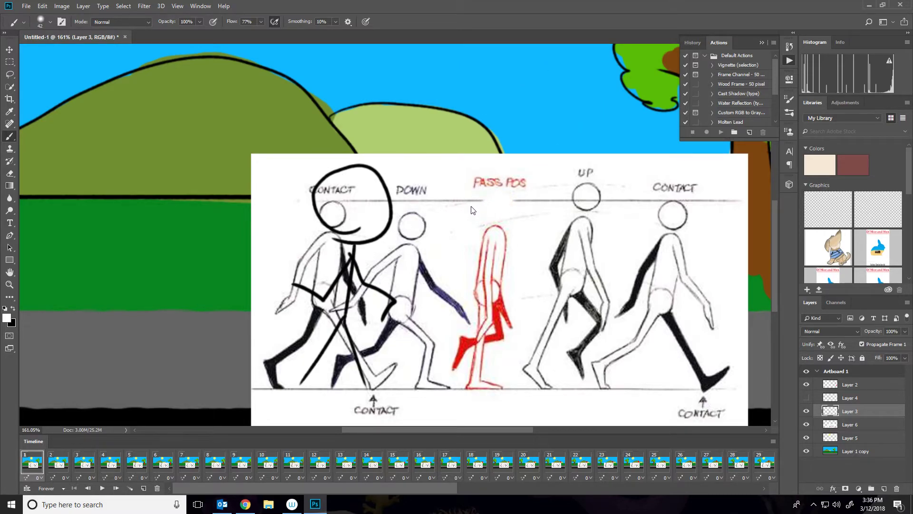
Pick an orange foreground colour and try a stroke on the passing figure's head, then undo it.
{"action": "left_click", "coordinate": [7, 317]}
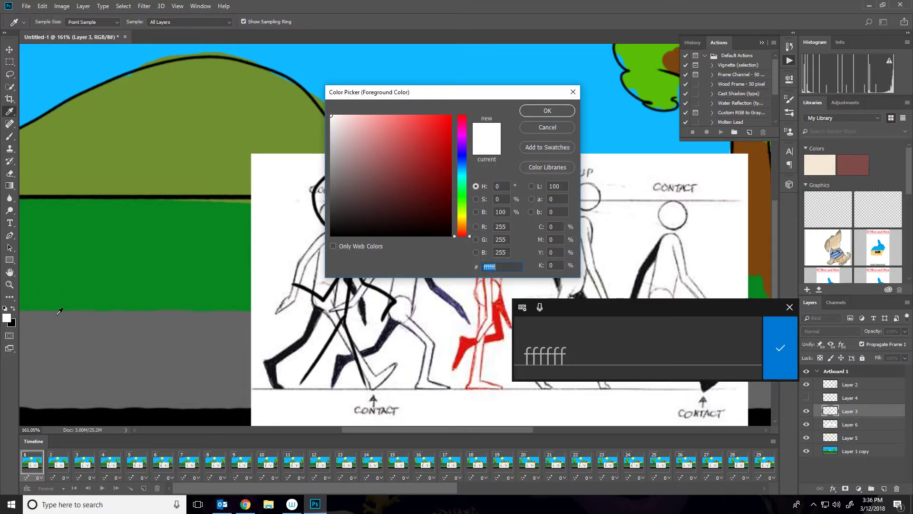
{"action": "left_click", "coordinate": [463, 199]}
{"action": "left_click", "coordinate": [446, 138]}
{"action": "left_click_drag", "start_coordinate": [466, 167], "coordinate": [460, 230]}
{"action": "left_click_drag", "start_coordinate": [434, 158], "coordinate": [472, 110]}
{"action": "left_click", "coordinate": [531, 114]}
{"action": "left_click_drag", "start_coordinate": [486, 196], "coordinate": [494, 207]}
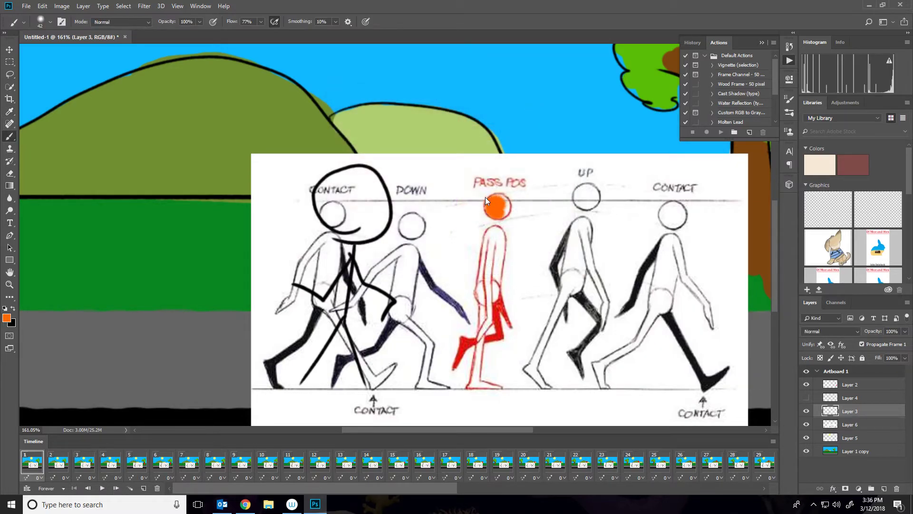
{"action": "key", "text": "ctrl+z"}
Paint an orange silhouette over the red passing-position figure in the reference.
{"action": "right_click", "coordinate": [500, 220]}
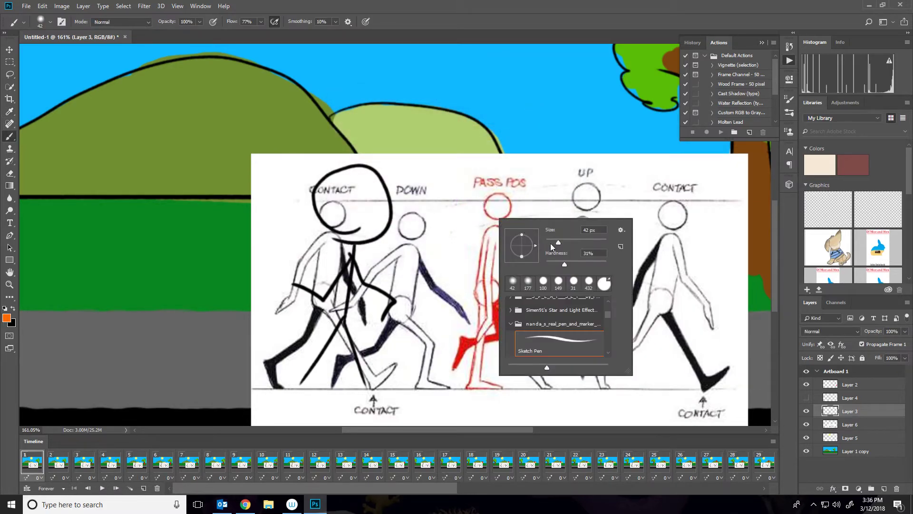
{"action": "left_click", "coordinate": [479, 187]}
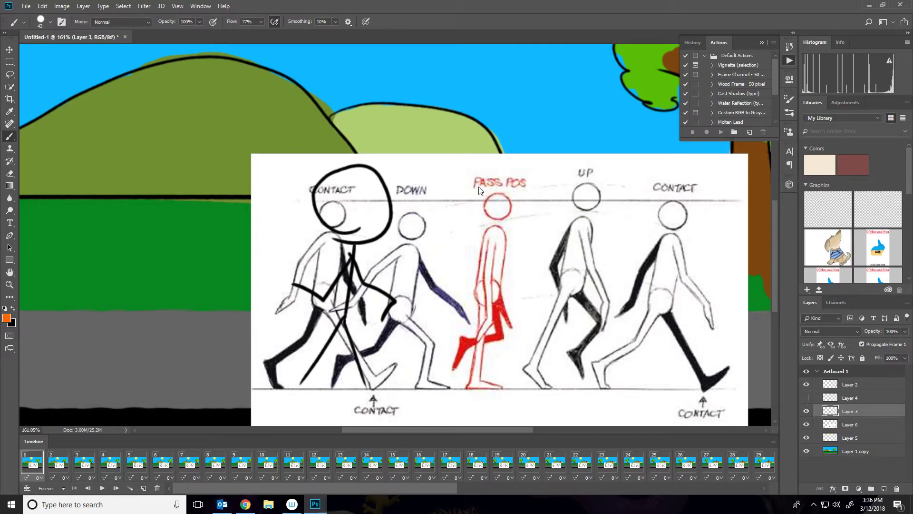
{"action": "mouse_move", "coordinate": [478, 190]}
{"action": "left_mouse_down"}
{"action": "mouse_move", "coordinate": [469, 268]}
{"action": "mouse_move", "coordinate": [483, 200]}
{"action": "mouse_move", "coordinate": [474, 185]}
{"action": "mouse_move", "coordinate": [482, 193]}
{"action": "mouse_move", "coordinate": [468, 283]}
{"action": "mouse_move", "coordinate": [477, 284]}
{"action": "mouse_move", "coordinate": [453, 328]}
{"action": "mouse_move", "coordinate": [486, 301]}
{"action": "mouse_move", "coordinate": [460, 329]}
{"action": "mouse_move", "coordinate": [452, 323]}
{"action": "mouse_move", "coordinate": [446, 347]}
{"action": "left_mouse_up"}
{"action": "mouse_move", "coordinate": [467, 299]}
{"action": "left_mouse_down"}
{"action": "mouse_move", "coordinate": [462, 354]}
{"action": "mouse_move", "coordinate": [508, 328]}
{"action": "mouse_move", "coordinate": [499, 333]}
{"action": "mouse_move", "coordinate": [479, 271]}
{"action": "mouse_move", "coordinate": [503, 287]}
{"action": "left_mouse_up"}
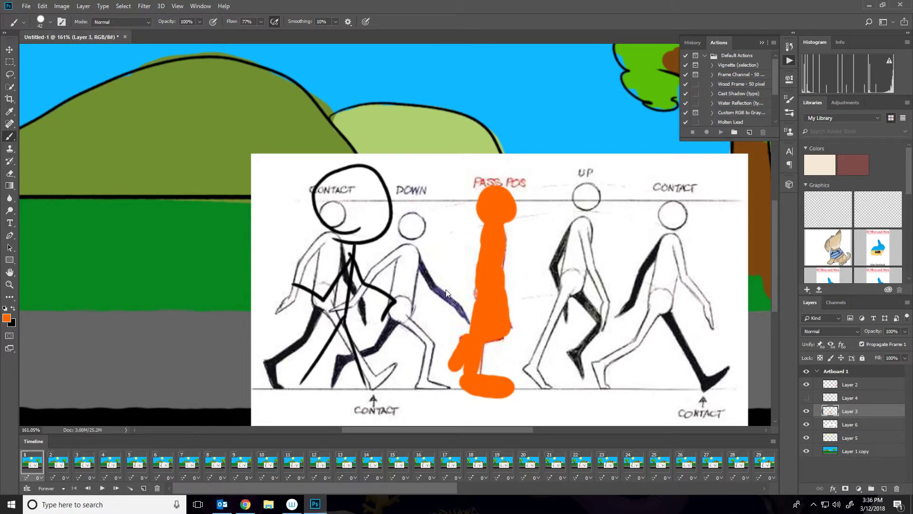
{"action": "mouse_move", "coordinate": [484, 362]}
{"action": "left_mouse_down"}
{"action": "mouse_move", "coordinate": [497, 384]}
{"action": "mouse_move", "coordinate": [452, 373]}
{"action": "mouse_move", "coordinate": [451, 354]}
{"action": "mouse_move", "coordinate": [457, 368]}
{"action": "mouse_move", "coordinate": [486, 377]}
{"action": "left_mouse_up"}
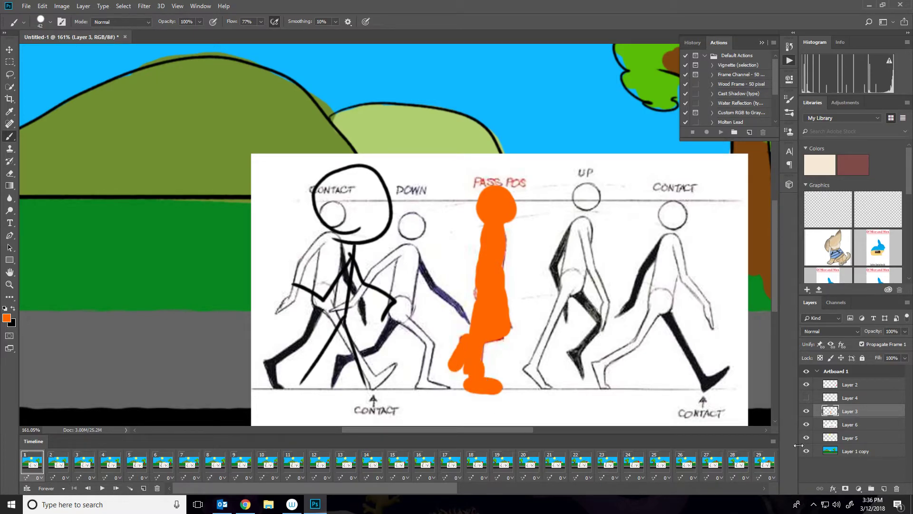
Hide the reference layer, erase the old stick figure from Layer 3, and preview the animation.
{"action": "left_click", "coordinate": [807, 424]}
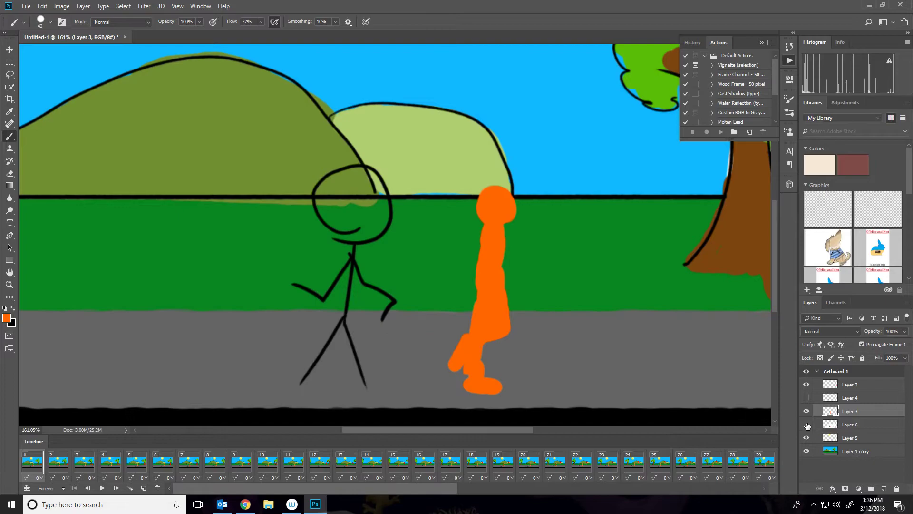
{"action": "left_click", "coordinate": [12, 174]}
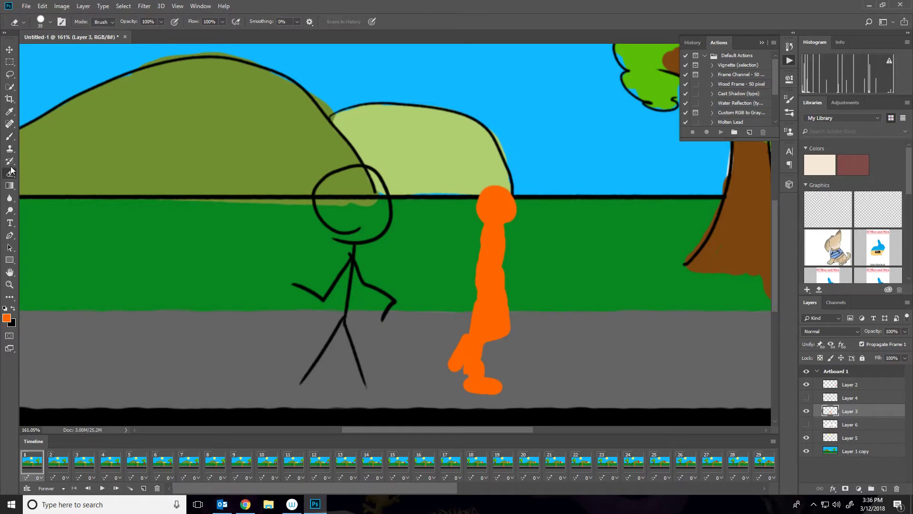
{"action": "left_click_drag", "start_coordinate": [328, 230], "coordinate": [321, 210]}
{"action": "mouse_move", "coordinate": [331, 266]}
{"action": "left_mouse_down"}
{"action": "mouse_move", "coordinate": [273, 281]}
{"action": "mouse_move", "coordinate": [372, 296]}
{"action": "left_mouse_up"}
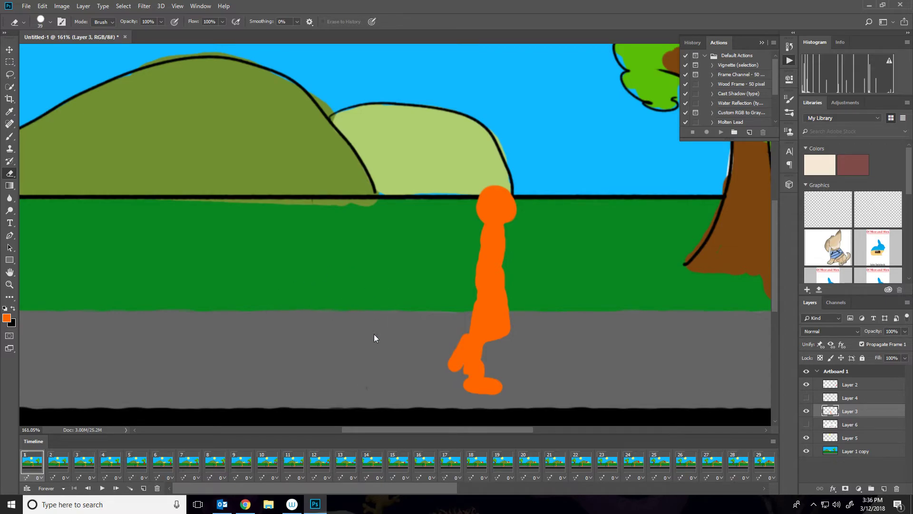
{"action": "left_click", "coordinate": [805, 411]}
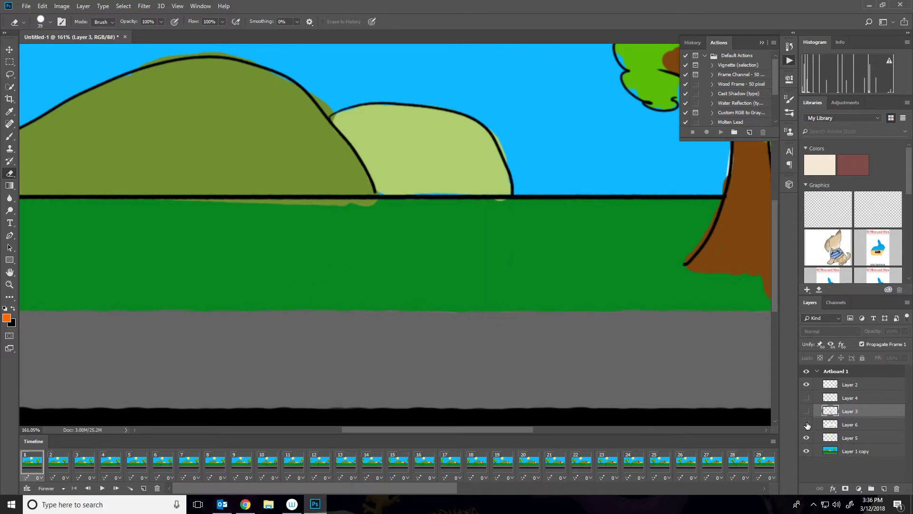
{"action": "left_click", "coordinate": [807, 411]}
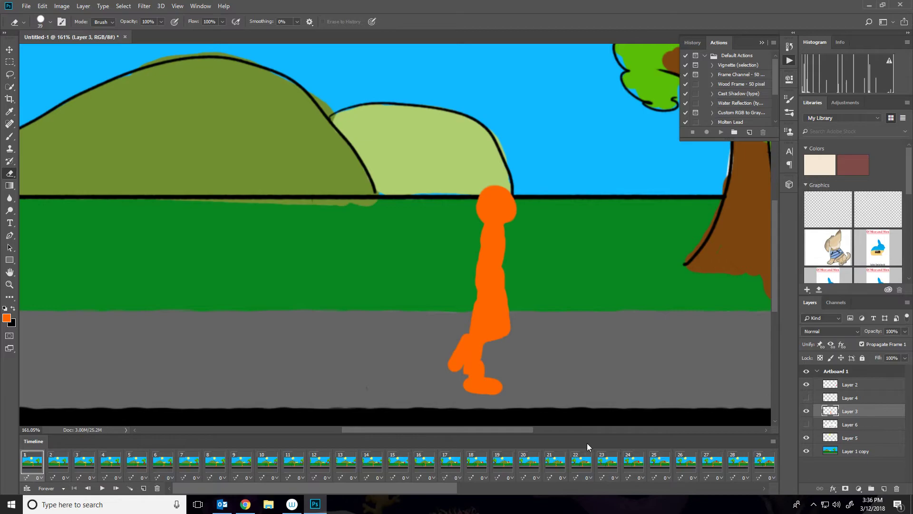
{"action": "key", "text": "space"}
{"action": "key", "text": "space"}
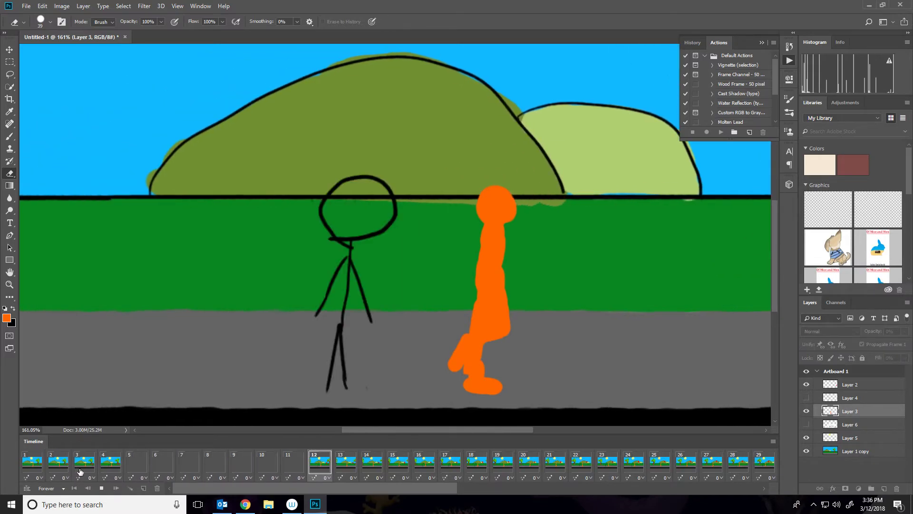
Step back through history to undo the erasing and layer hiding, then play the animation.
{"action": "key", "text": "ctrl+alt+z"}
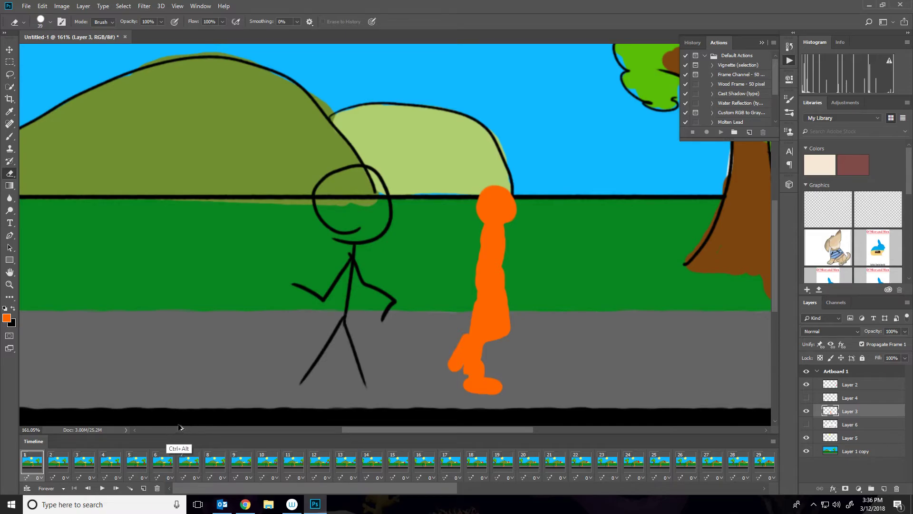
{"action": "key", "text": "alt+z"}
{"action": "key", "text": "alt+z"}
{"action": "key", "text": "space"}
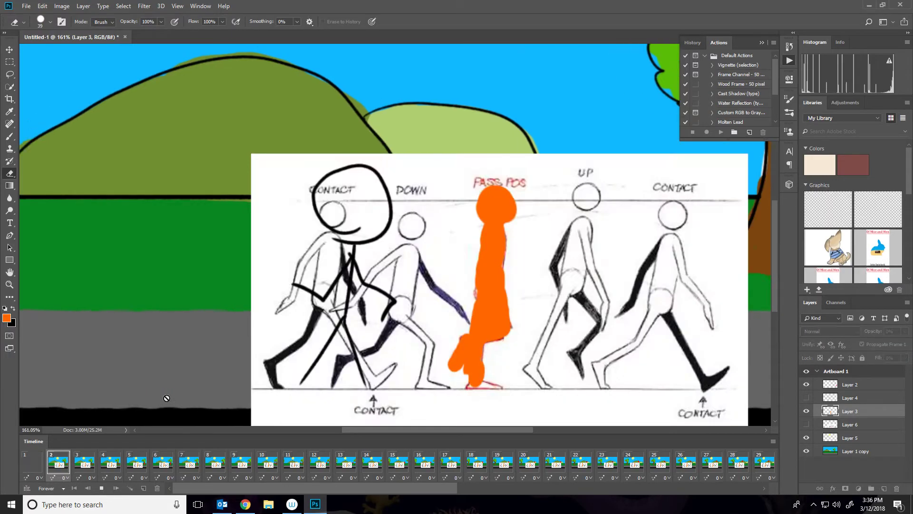
Play the animation and step through several early frames to preview the walking figure over the scenery.
{"action": "key", "text": "space"}
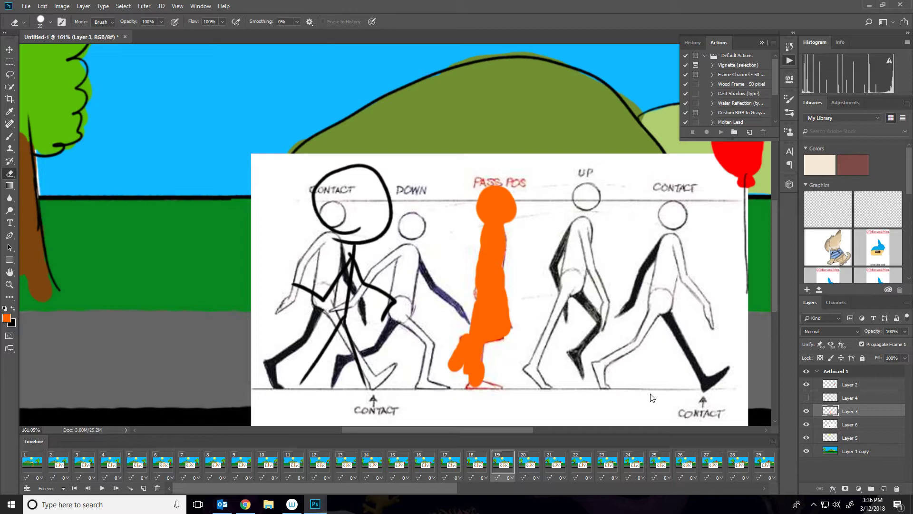
{"action": "left_click", "coordinate": [40, 465]}
{"action": "left_click", "coordinate": [62, 466]}
{"action": "left_click", "coordinate": [112, 467]}
{"action": "left_click", "coordinate": [163, 466]}
{"action": "left_click", "coordinate": [216, 464]}
{"action": "left_click", "coordinate": [43, 461]}
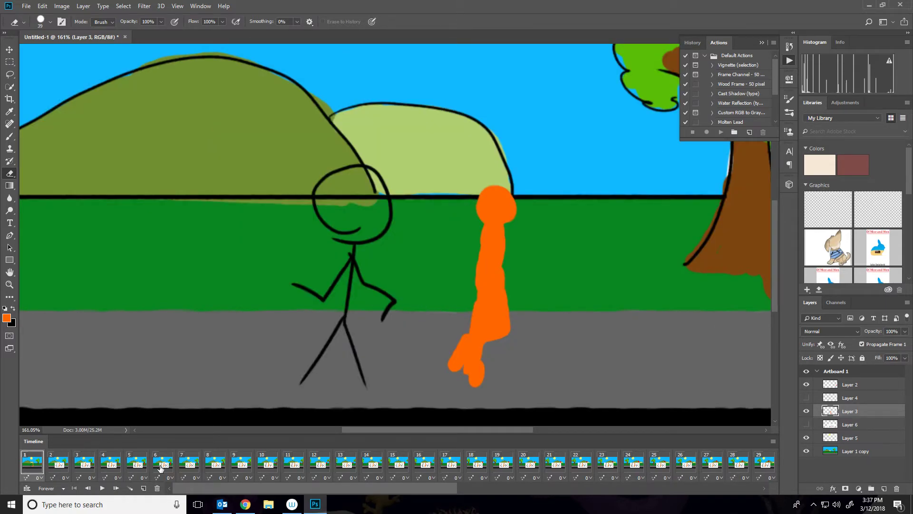
{"action": "key", "text": "space"}
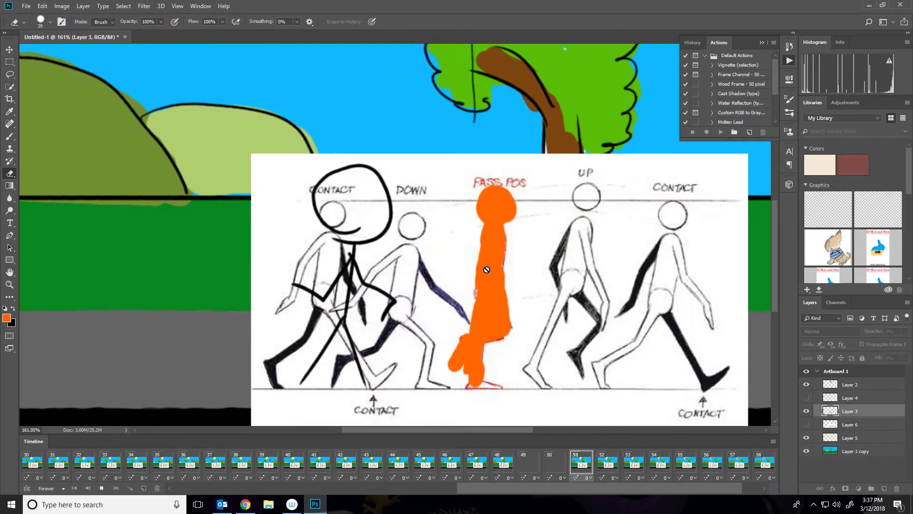
{"action": "key", "text": "space"}
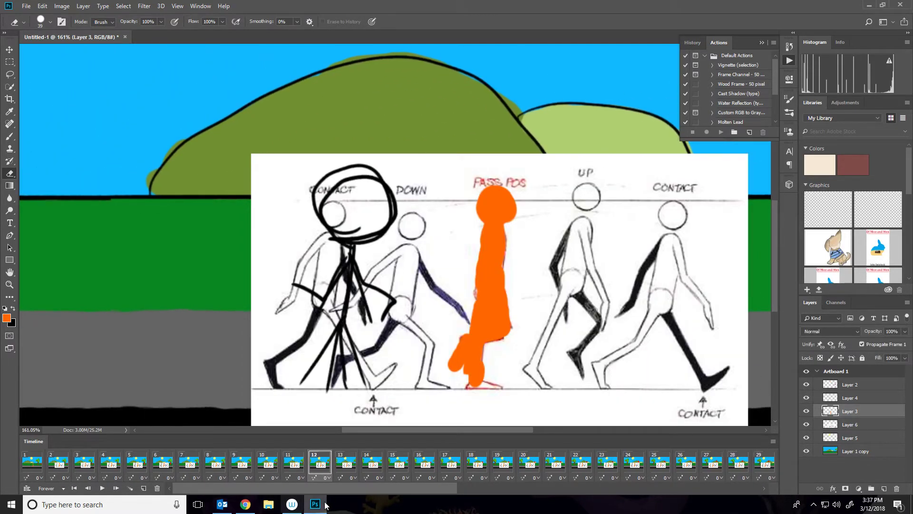
Toggle the visibility of Layers 3, 4 and the reference layer to inspect each stick figure.
{"action": "mouse_move", "coordinate": [851, 425]}
{"action": "left_mouse_down"}
{"action": "mouse_move", "coordinate": [859, 475]}
{"action": "mouse_move", "coordinate": [897, 490]}
{"action": "mouse_move", "coordinate": [848, 429]}
{"action": "left_mouse_up"}
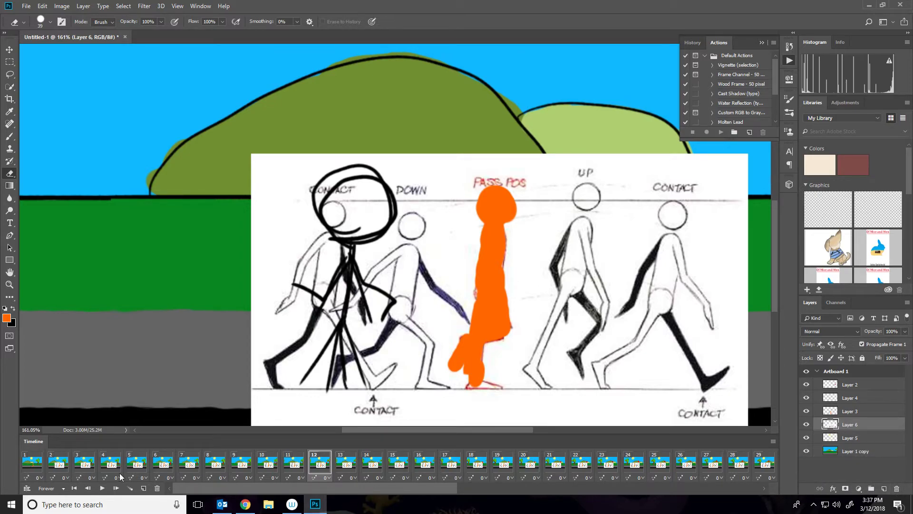
{"action": "left_click", "coordinate": [36, 455]}
{"action": "left_click", "coordinate": [835, 410]}
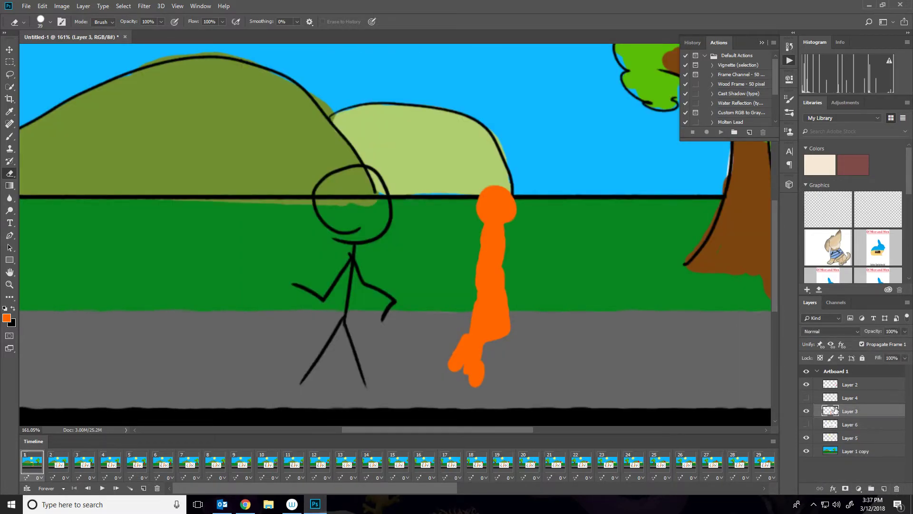
{"action": "left_click", "coordinate": [808, 409]}
{"action": "left_click", "coordinate": [807, 409]}
{"action": "left_click", "coordinate": [826, 399]}
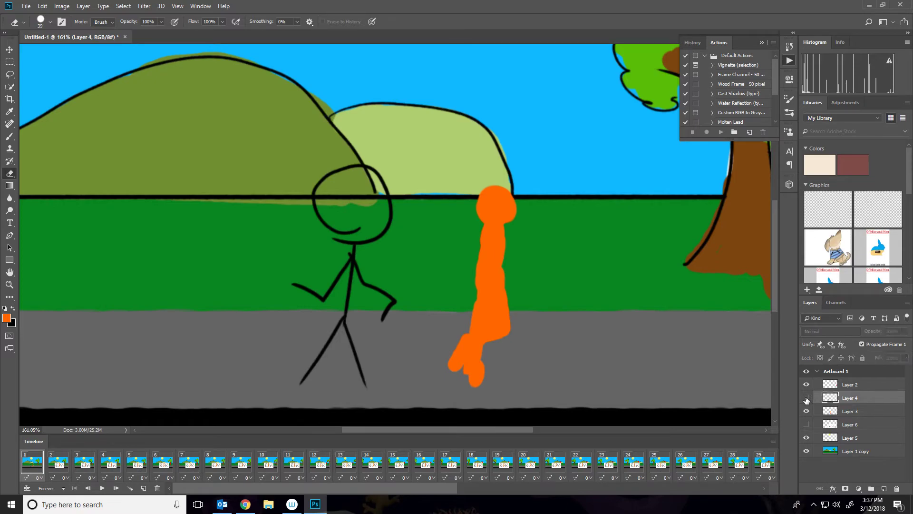
{"action": "left_click", "coordinate": [806, 398]}
{"action": "left_click", "coordinate": [807, 411]}
{"action": "left_click", "coordinate": [840, 423]}
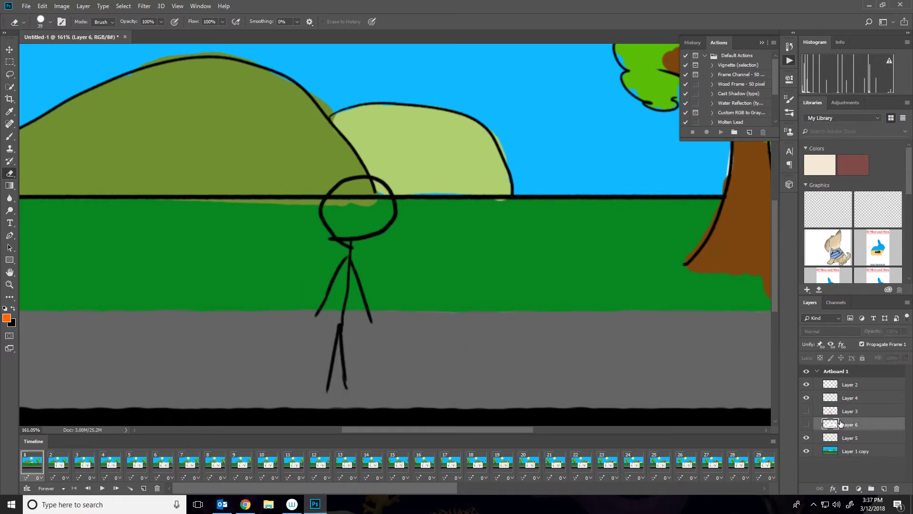
{"action": "left_click", "coordinate": [806, 424]}
{"action": "left_click", "coordinate": [806, 410]}
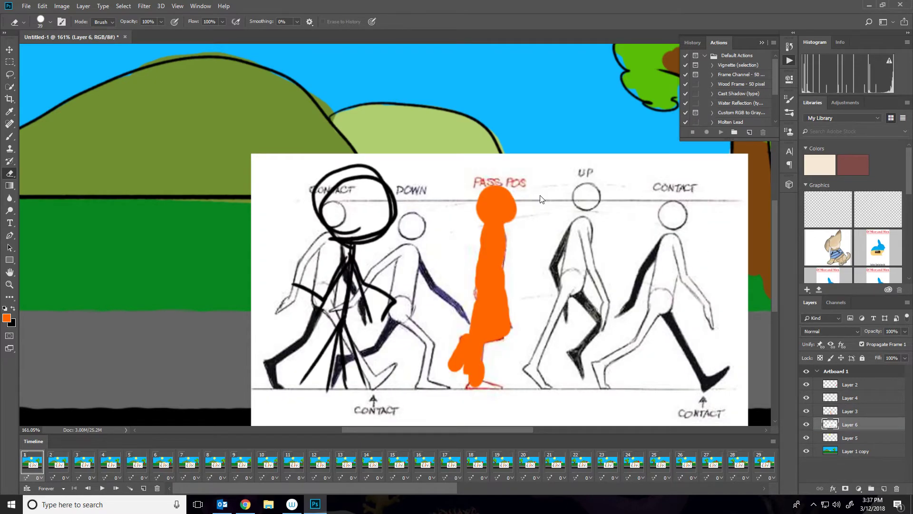
Move the walk-cycle reference left so its final contact pose sits at the figure, hide Layer 3 and select Layer 4.
{"action": "left_click", "coordinate": [9, 49]}
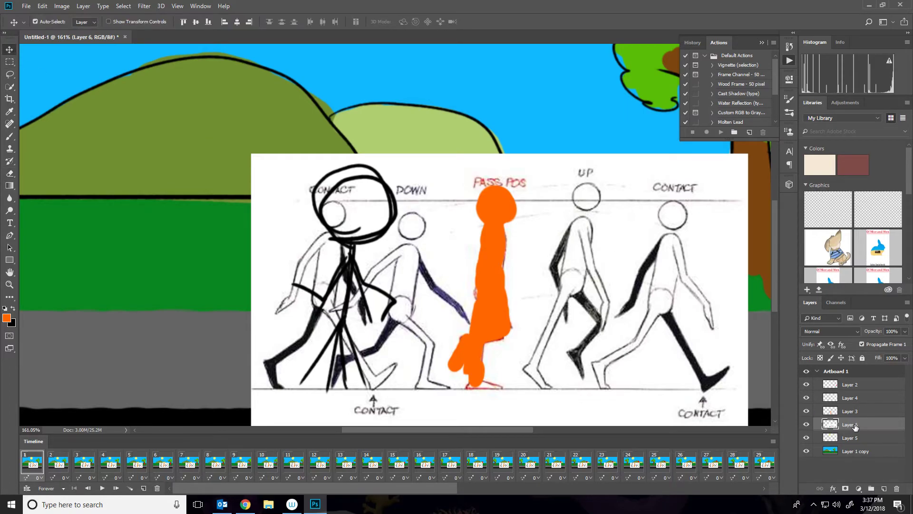
{"action": "left_click_drag", "start_coordinate": [625, 266], "coordinate": [451, 258]}
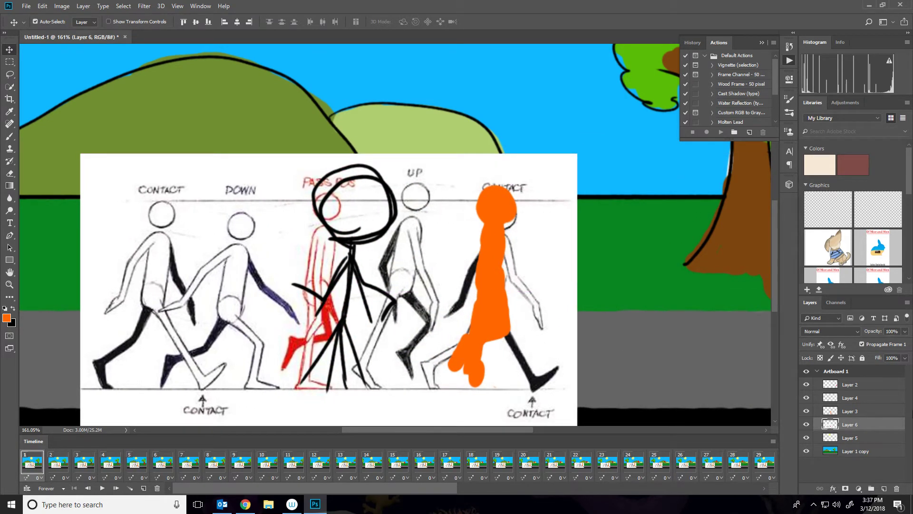
{"action": "left_click", "coordinate": [807, 411]}
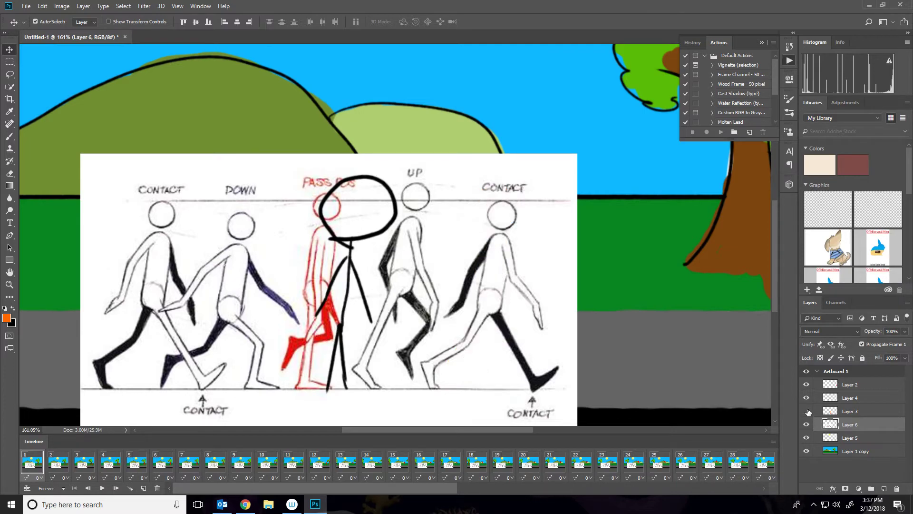
{"action": "left_click", "coordinate": [853, 398]}
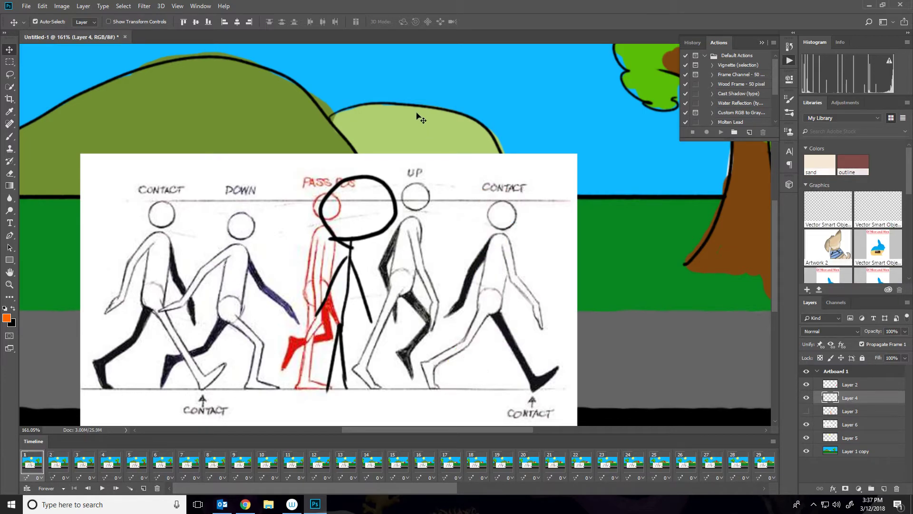
Paint an orange head and torso over the final contact pose on Layer 4 with the Brush.
{"action": "left_click", "coordinate": [9, 136]}
{"action": "left_click_drag", "start_coordinate": [480, 209], "coordinate": [484, 198]}
{"action": "left_click_drag", "start_coordinate": [497, 229], "coordinate": [491, 283]}
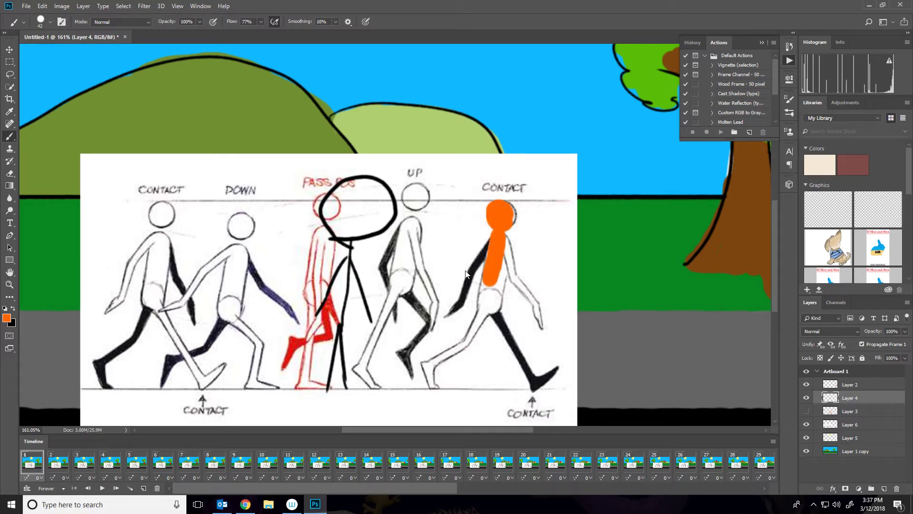
Reduce the brush size to 16 px and paint the orange silhouette's arms and legs over the contact pose.
{"action": "right_click", "coordinate": [497, 284]}
{"action": "left_click_drag", "start_coordinate": [555, 305], "coordinate": [549, 304]}
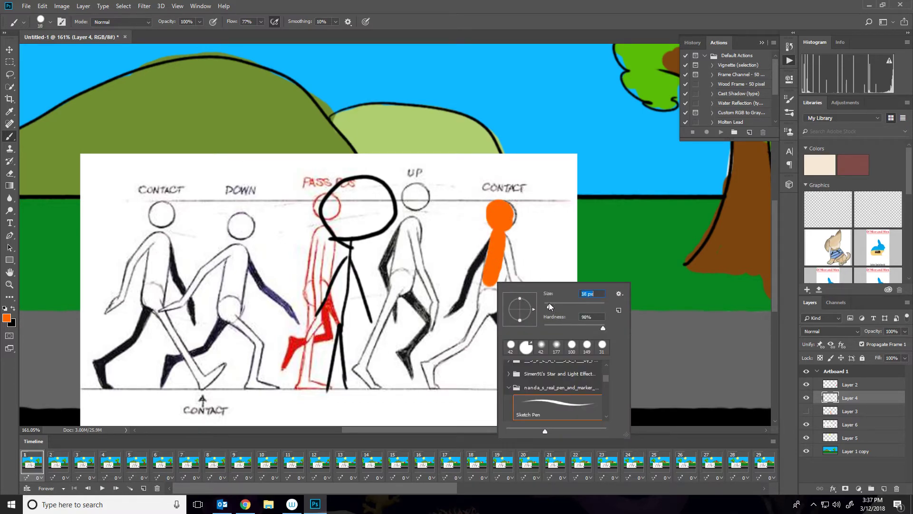
{"action": "left_click", "coordinate": [454, 309]}
{"action": "mouse_move", "coordinate": [455, 310]}
{"action": "left_mouse_down"}
{"action": "mouse_move", "coordinate": [472, 267]}
{"action": "mouse_move", "coordinate": [503, 239]}
{"action": "mouse_move", "coordinate": [508, 266]}
{"action": "mouse_move", "coordinate": [539, 306]}
{"action": "mouse_move", "coordinate": [539, 329]}
{"action": "left_mouse_up"}
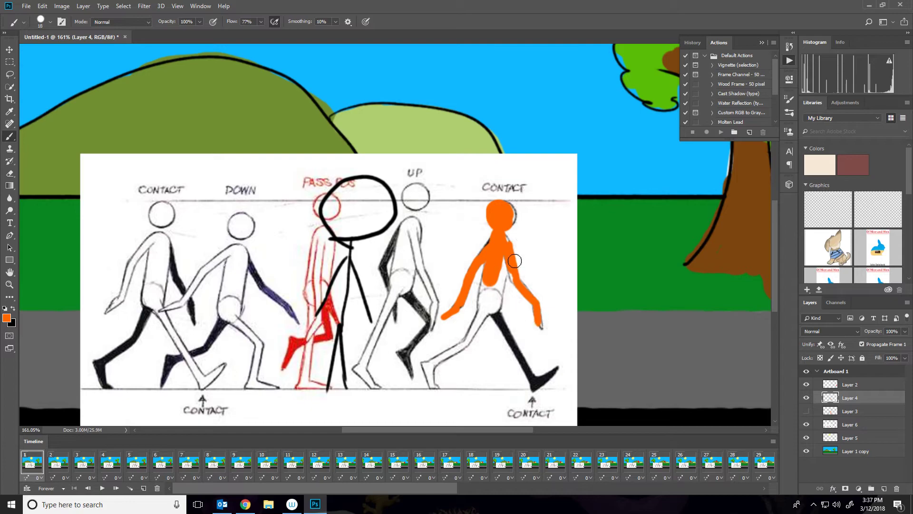
{"action": "mouse_move", "coordinate": [503, 250]}
{"action": "left_mouse_down"}
{"action": "mouse_move", "coordinate": [491, 293]}
{"action": "mouse_move", "coordinate": [497, 270]}
{"action": "mouse_move", "coordinate": [500, 279]}
{"action": "mouse_move", "coordinate": [483, 310]}
{"action": "mouse_move", "coordinate": [503, 306]}
{"action": "mouse_move", "coordinate": [532, 385]}
{"action": "mouse_move", "coordinate": [558, 367]}
{"action": "left_mouse_up"}
{"action": "left_click_drag", "start_coordinate": [485, 308], "coordinate": [468, 342]}
{"action": "mouse_move", "coordinate": [428, 364]}
{"action": "left_mouse_down"}
{"action": "mouse_move", "coordinate": [466, 342]}
{"action": "mouse_move", "coordinate": [430, 364]}
{"action": "mouse_move", "coordinate": [441, 396]}
{"action": "left_mouse_up"}
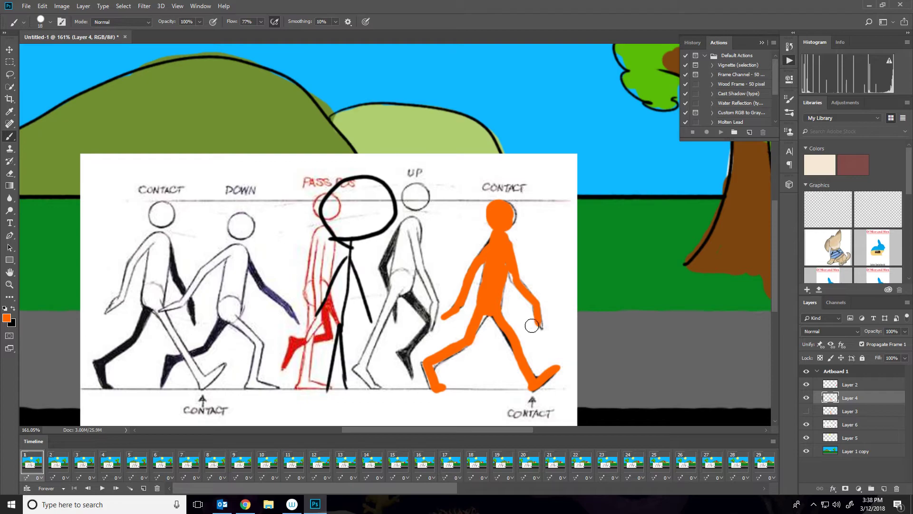
Erase the black stick figure from Layer 4 and delete the reference image layer.
{"action": "left_click", "coordinate": [9, 174]}
{"action": "mouse_move", "coordinate": [356, 206]}
{"action": "left_mouse_down"}
{"action": "mouse_move", "coordinate": [330, 215]}
{"action": "mouse_move", "coordinate": [326, 281]}
{"action": "mouse_move", "coordinate": [322, 258]}
{"action": "mouse_move", "coordinate": [333, 244]}
{"action": "mouse_move", "coordinate": [332, 324]}
{"action": "mouse_move", "coordinate": [353, 343]}
{"action": "left_mouse_up"}
{"action": "left_click_drag", "start_coordinate": [837, 424], "coordinate": [896, 489]}
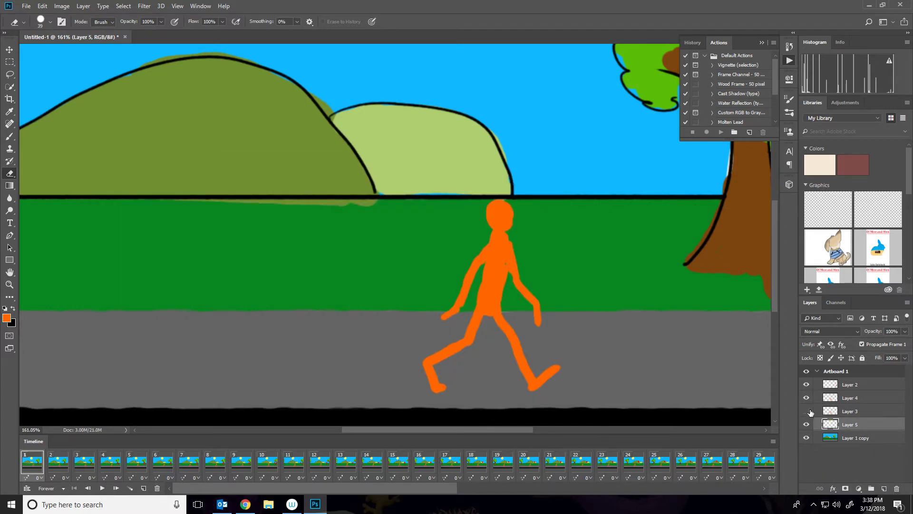
Show Layer 3, hide Layer 4, and erase the black stick figure from Layer 3.
{"action": "left_click", "coordinate": [806, 411]}
{"action": "left_click", "coordinate": [807, 398]}
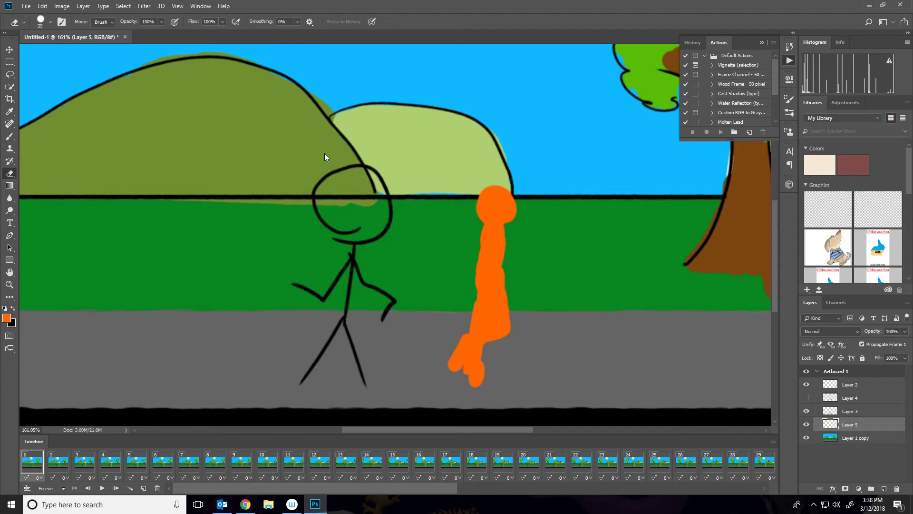
{"action": "left_click", "coordinate": [850, 411]}
{"action": "mouse_move", "coordinate": [339, 207]}
{"action": "left_mouse_down"}
{"action": "mouse_move", "coordinate": [315, 186]}
{"action": "mouse_move", "coordinate": [354, 184]}
{"action": "mouse_move", "coordinate": [343, 305]}
{"action": "mouse_move", "coordinate": [303, 320]}
{"action": "mouse_move", "coordinate": [340, 337]}
{"action": "left_mouse_up"}
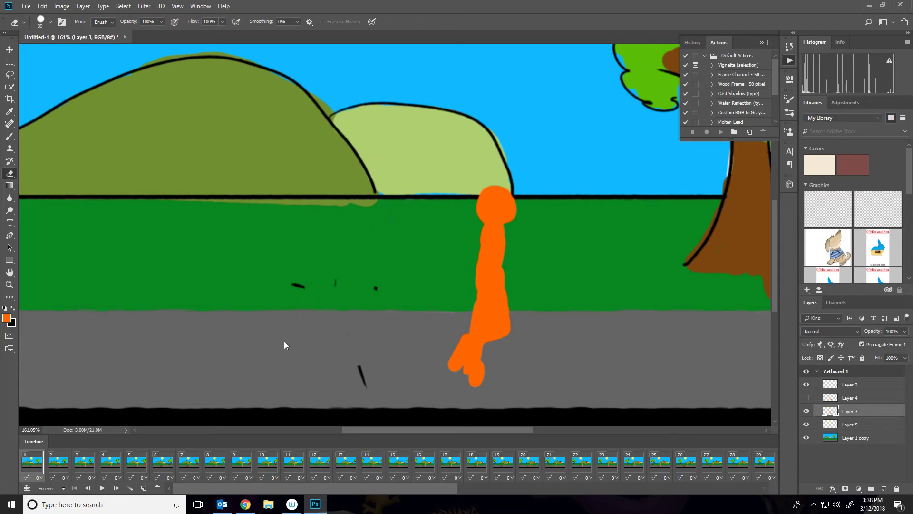
Play the animation, then return to frame 1 and show only Layer 4's contact figure there.
{"action": "key", "text": "space"}
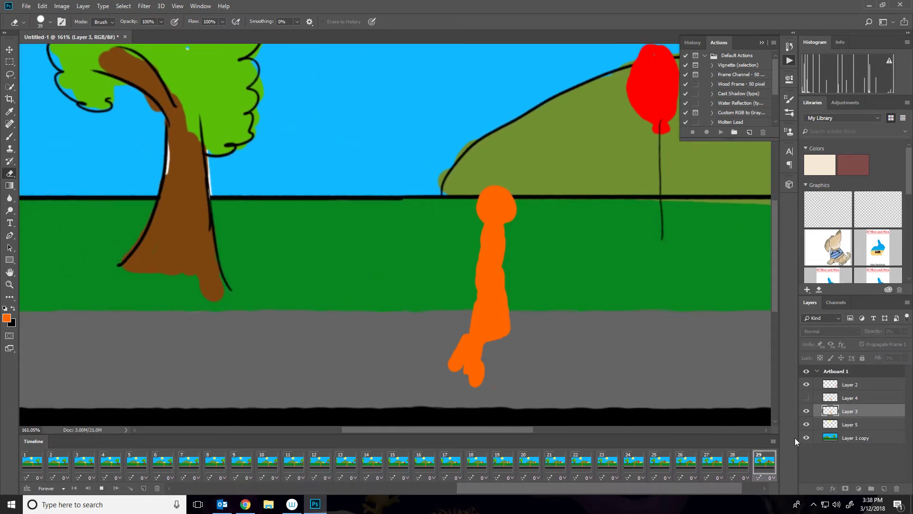
{"action": "left_click_drag", "start_coordinate": [297, 471], "coordinate": [186, 462]}
{"action": "left_click", "coordinate": [32, 463]}
{"action": "left_click", "coordinate": [806, 410]}
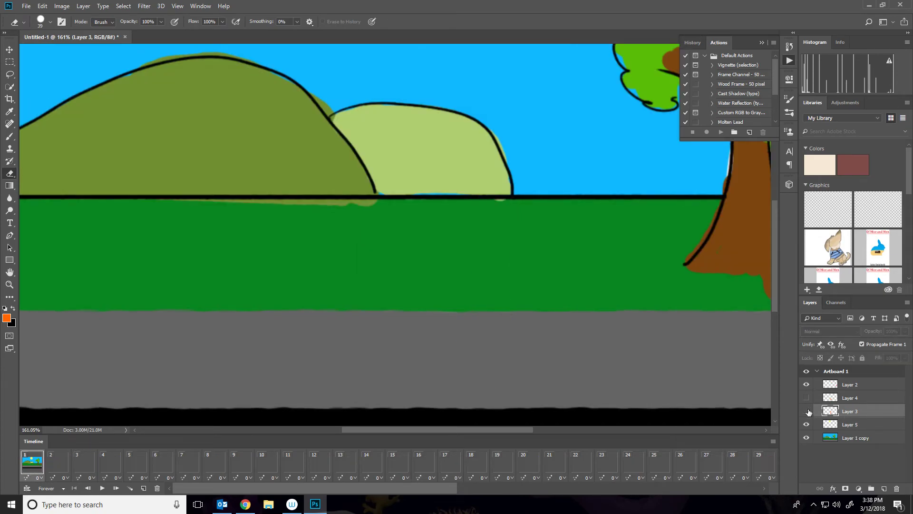
{"action": "left_click", "coordinate": [807, 398]}
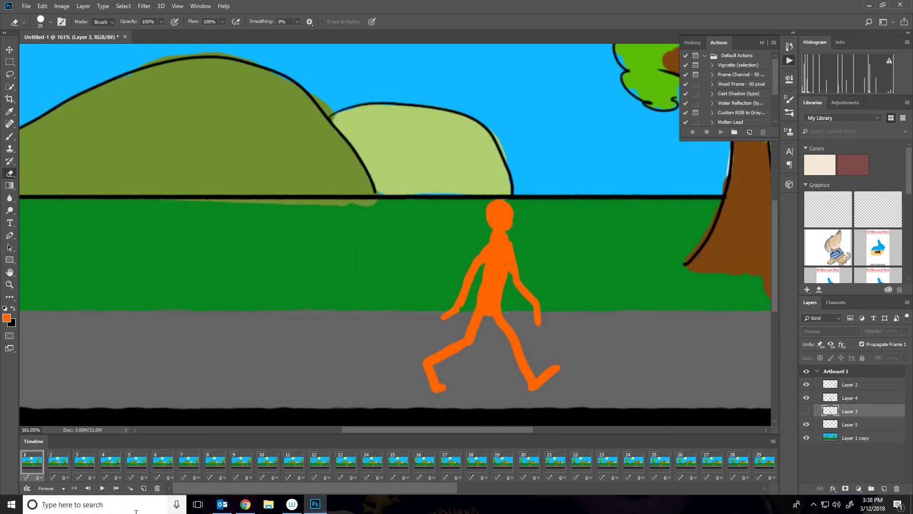
Select frames 4 to 6 and show Layer 3's passing figure instead of Layer 4's contact figure.
{"action": "left_click", "coordinate": [111, 461]}
{"action": "left_click", "coordinate": [162, 460], "text": "shift"}
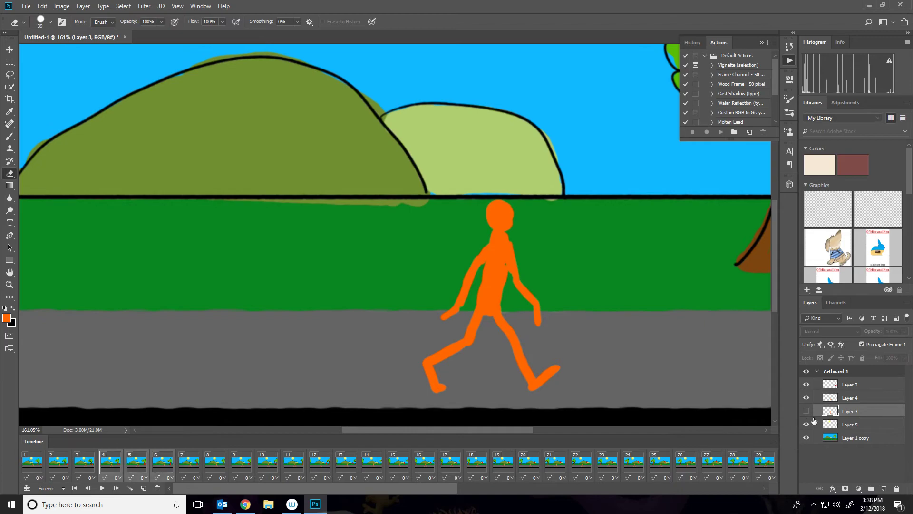
{"action": "left_click", "coordinate": [807, 397]}
{"action": "left_click", "coordinate": [807, 411]}
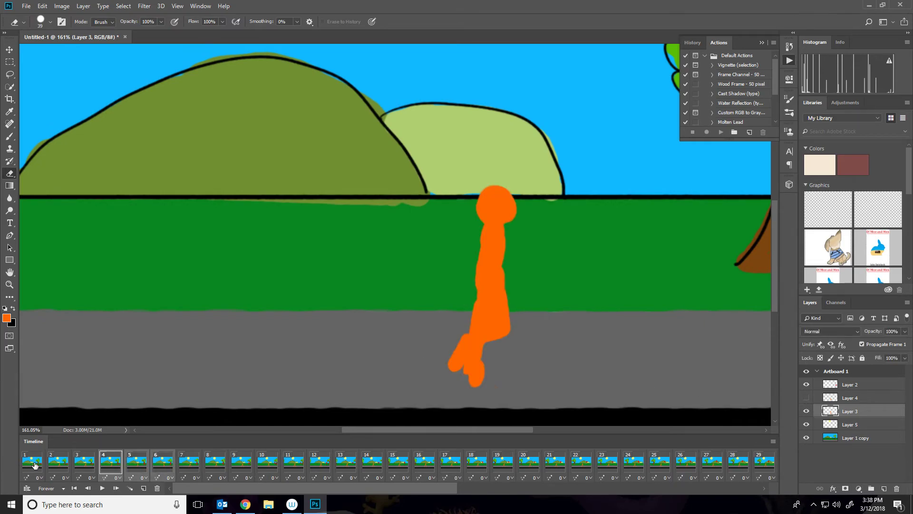
Select every alternate group of three frames through frame 60 and hide Layer 4 so they show the passing figure.
{"action": "left_click", "coordinate": [102, 488]}
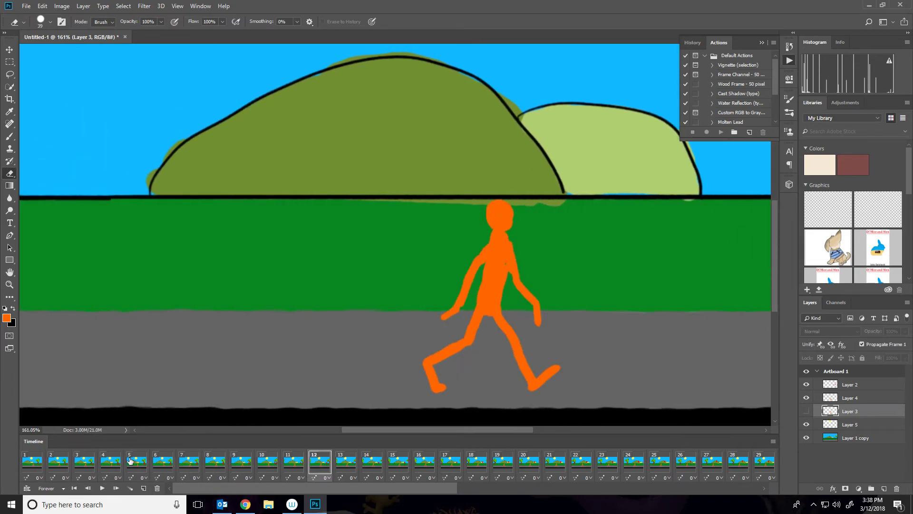
{"action": "left_click", "coordinate": [206, 464]}
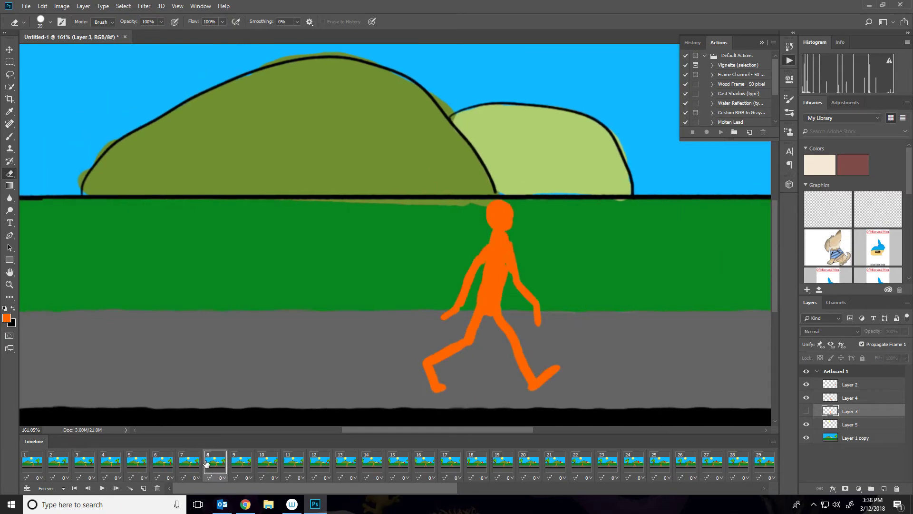
{"action": "left_click", "coordinate": [248, 460]}
{"action": "left_click", "coordinate": [272, 463]}
{"action": "left_click", "coordinate": [298, 465], "text": "ctrl"}
{"action": "left_click", "coordinate": [315, 465], "text": "ctrl"}
{"action": "left_click", "coordinate": [429, 468], "text": "ctrl"}
{"action": "left_click", "coordinate": [462, 468], "text": "ctrl"}
{"action": "left_click_drag", "start_coordinate": [461, 490], "coordinate": [503, 484]}
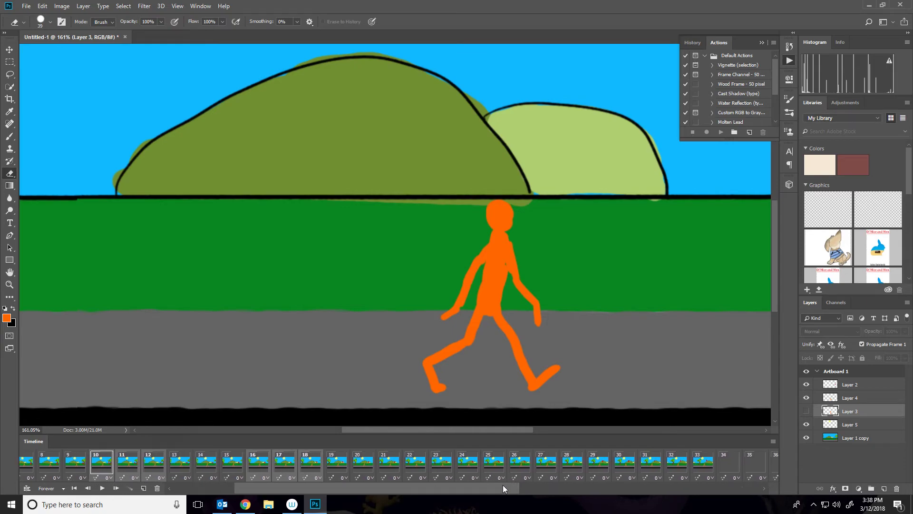
{"action": "left_click", "coordinate": [416, 463], "text": "ctrl"}
{"action": "left_click", "coordinate": [442, 463], "text": "ctrl"}
{"action": "left_click", "coordinate": [467, 463], "text": "ctrl"}
{"action": "left_click_drag", "start_coordinate": [492, 490], "coordinate": [563, 489]}
{"action": "left_click", "coordinate": [388, 463], "text": "ctrl"}
{"action": "left_click", "coordinate": [410, 464], "text": "ctrl"}
{"action": "left_click", "coordinate": [435, 464], "text": "ctrl"}
{"action": "left_click_drag", "start_coordinate": [430, 485], "coordinate": [504, 492]}
{"action": "left_click", "coordinate": [339, 467], "text": "ctrl"}
{"action": "left_click", "coordinate": [365, 466], "text": "ctrl"}
{"action": "left_click", "coordinate": [390, 465], "text": "ctrl"}
{"action": "left_click_drag", "start_coordinate": [442, 490], "coordinate": [555, 492]}
{"action": "left_click", "coordinate": [361, 465], "text": "ctrl"}
{"action": "left_click", "coordinate": [387, 465], "text": "ctrl"}
{"action": "left_click", "coordinate": [414, 465], "text": "ctrl"}
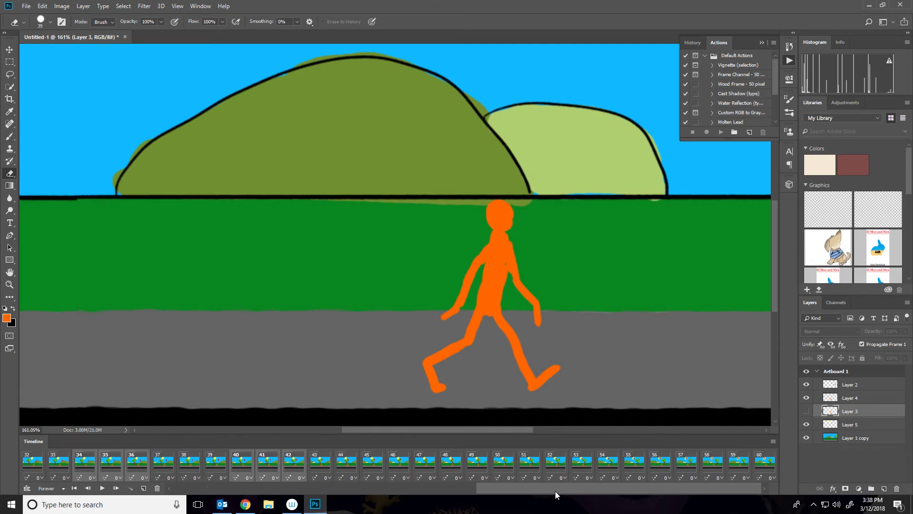
{"action": "left_click", "coordinate": [421, 468], "text": "ctrl"}
{"action": "left_click", "coordinate": [450, 467], "text": "ctrl"}
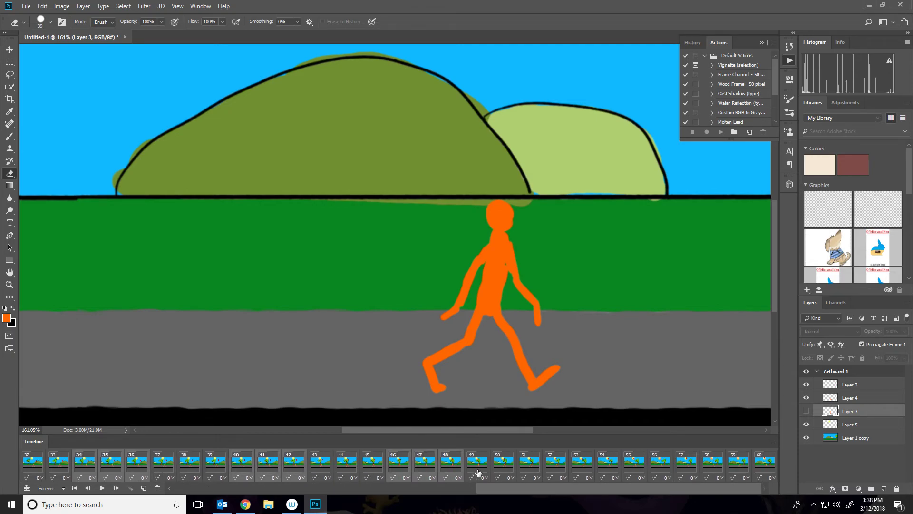
{"action": "left_click", "coordinate": [562, 463], "text": "ctrl"}
{"action": "left_click", "coordinate": [578, 466], "text": "ctrl"}
{"action": "left_click", "coordinate": [606, 466], "text": "ctrl"}
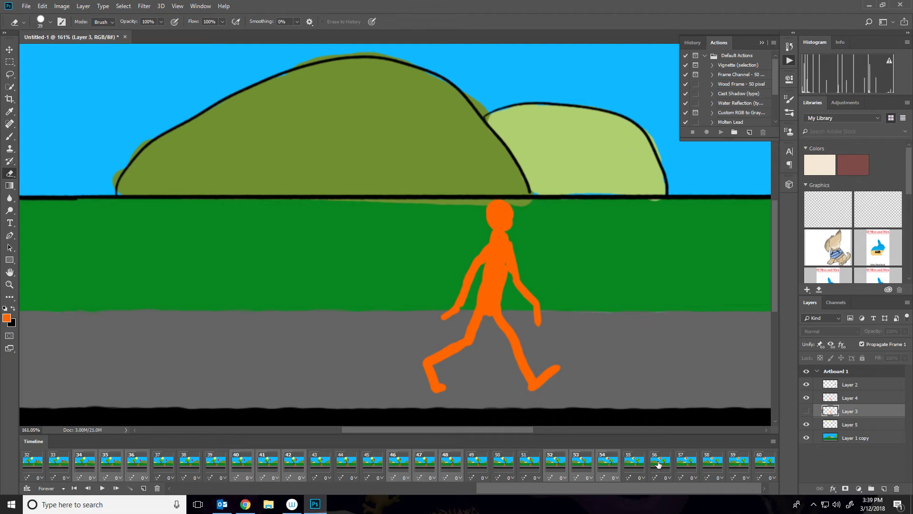
{"action": "left_click", "coordinate": [715, 467], "text": "ctrl"}
{"action": "left_click", "coordinate": [741, 467], "text": "ctrl"}
{"action": "left_click", "coordinate": [765, 466], "text": "ctrl"}
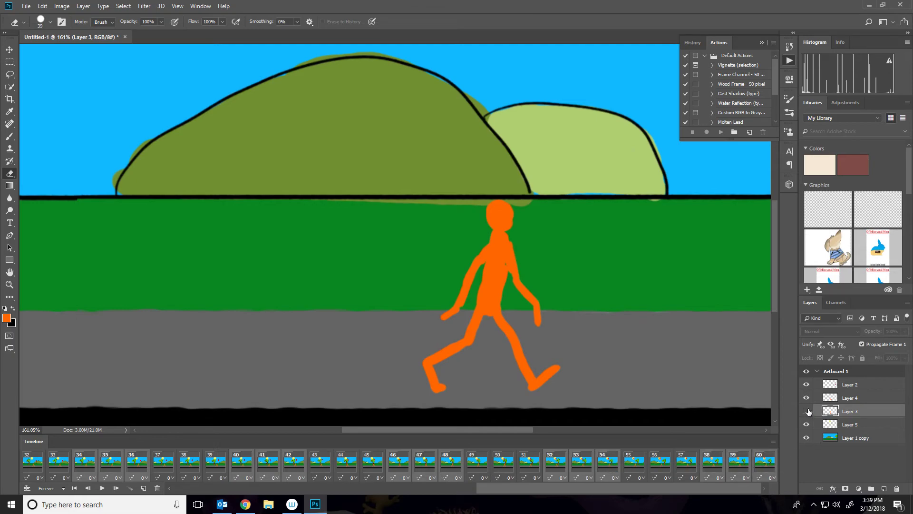
{"action": "left_click", "coordinate": [806, 397]}
Play the animation, zooming out and hiding the panels to view the whole artboard.
{"action": "key", "text": "space"}
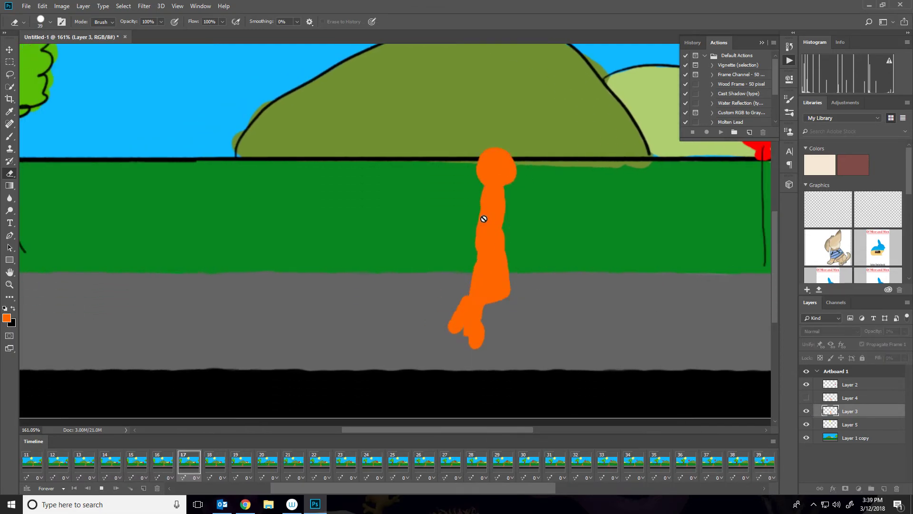
{"action": "scroll", "coordinate": [485, 220], "scroll_direction": "down", "scroll_amount": 5}
{"action": "key", "text": "super"}
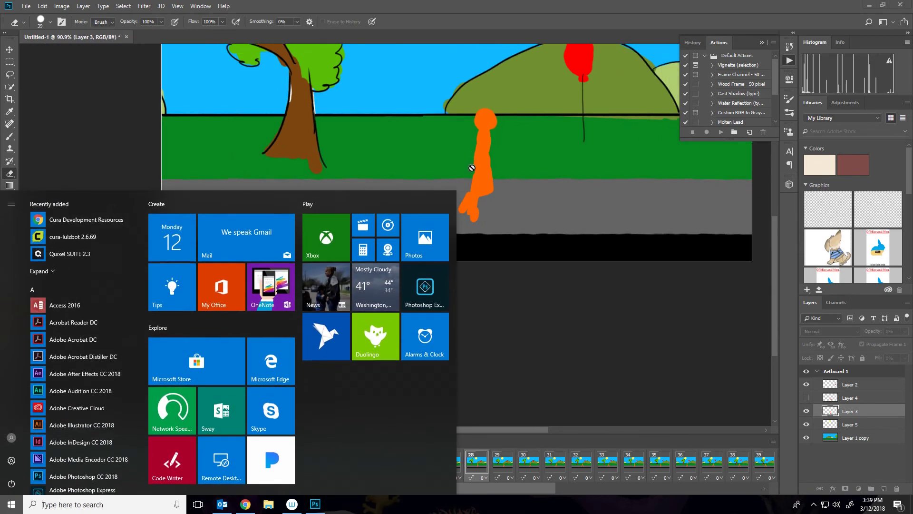
{"action": "scroll", "coordinate": [472, 168], "scroll_direction": "down", "scroll_amount": 6}
{"action": "key", "text": "super"}
{"action": "left_click_drag", "start_coordinate": [489, 181], "coordinate": [497, 310]}
{"action": "key", "text": "Tab"}
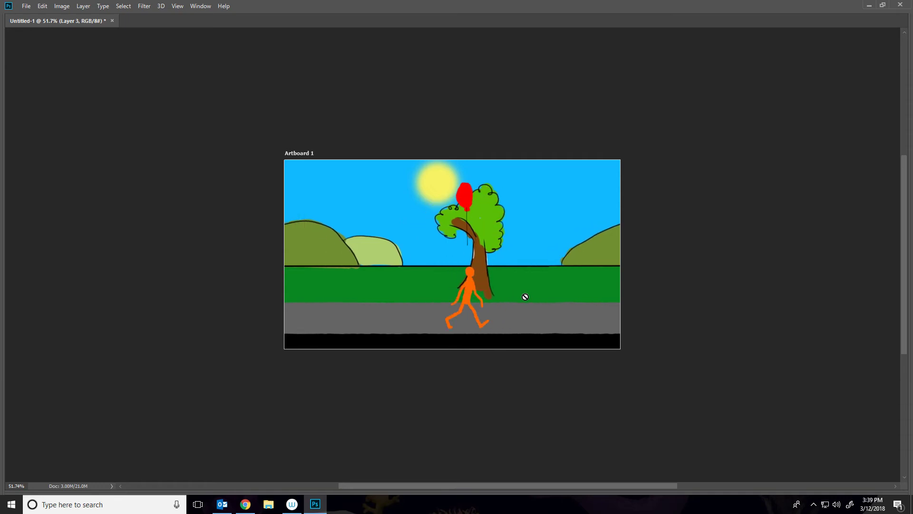
Flip Layer 4's contact figure horizontally on frame 1.
{"action": "scroll", "coordinate": [503, 299], "scroll_direction": "up", "scroll_amount": 5}
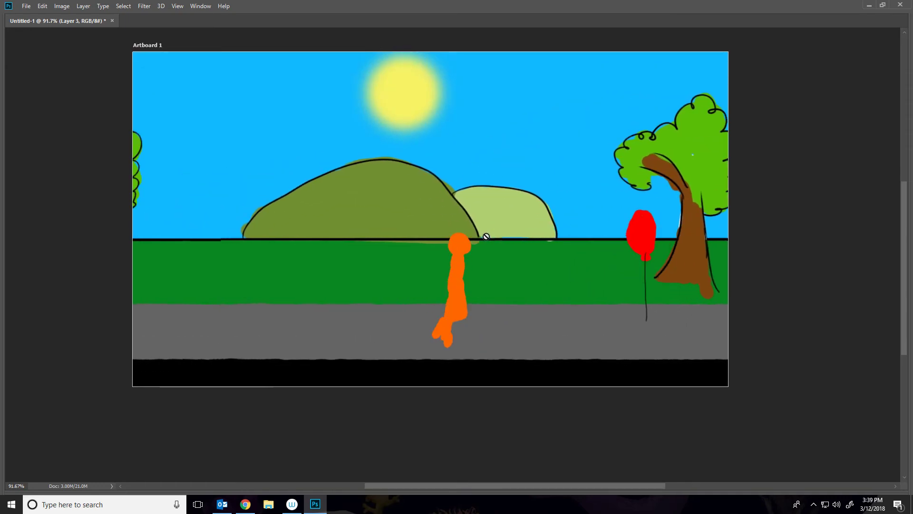
{"action": "key", "text": "Tab"}
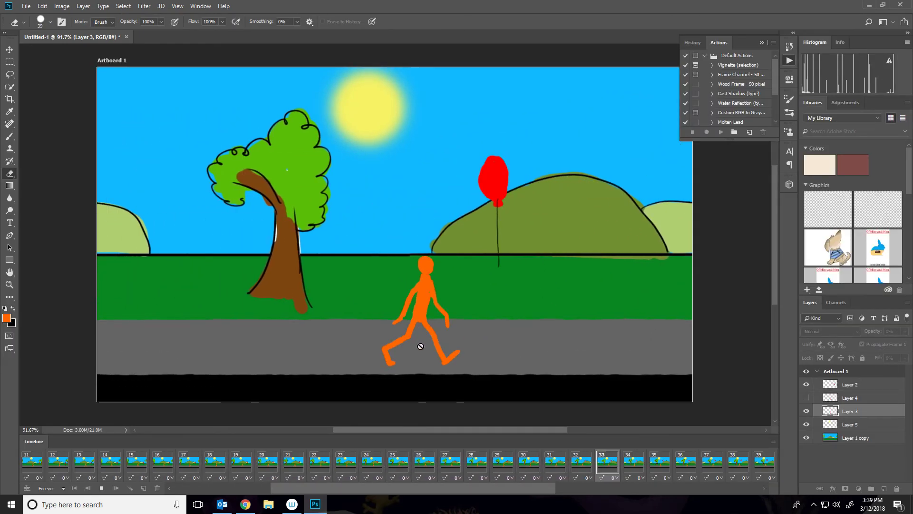
{"action": "key", "text": "space"}
{"action": "left_click_drag", "start_coordinate": [302, 485], "coordinate": [83, 478]}
{"action": "left_click", "coordinate": [41, 464]}
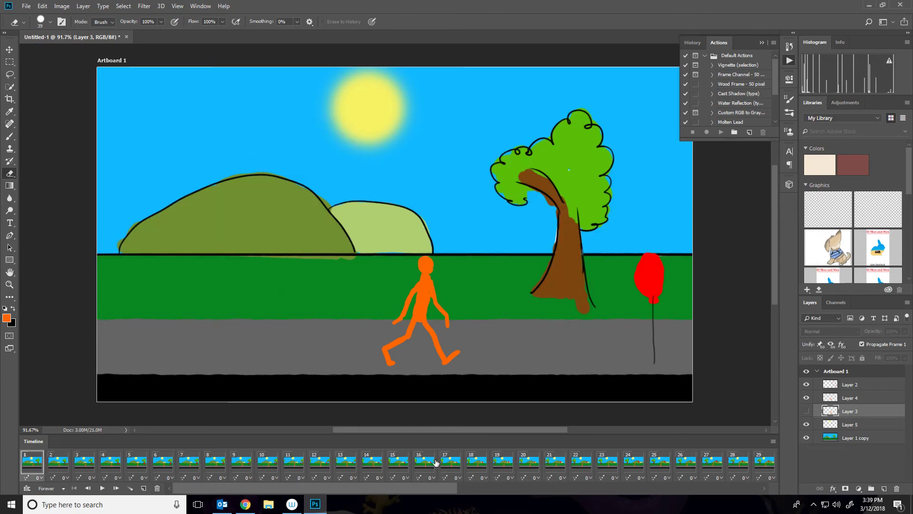
{"action": "left_click", "coordinate": [840, 396]}
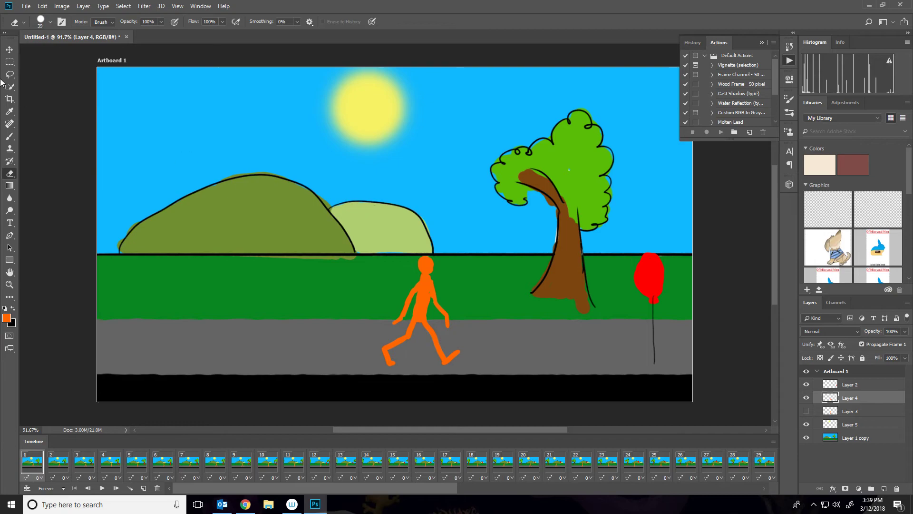
{"action": "left_click", "coordinate": [8, 49]}
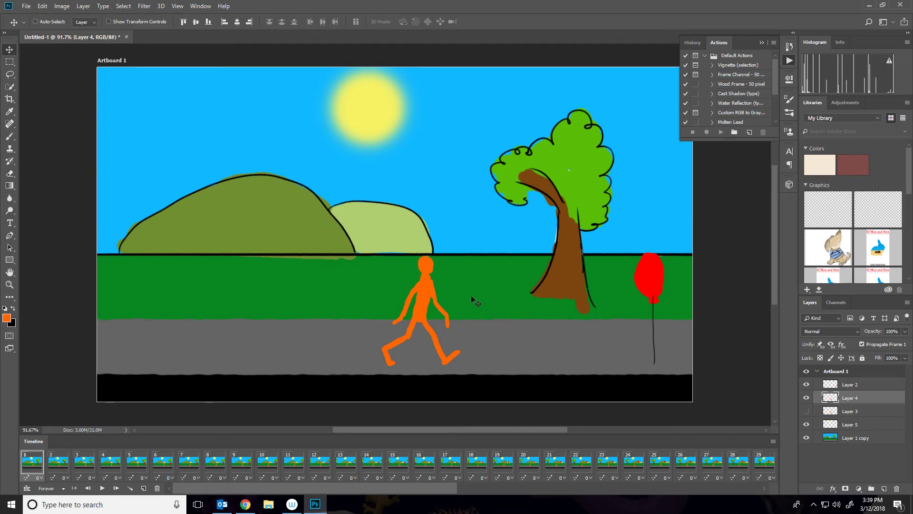
{"action": "key", "text": "ctrl+t"}
{"action": "right_click", "coordinate": [415, 299]}
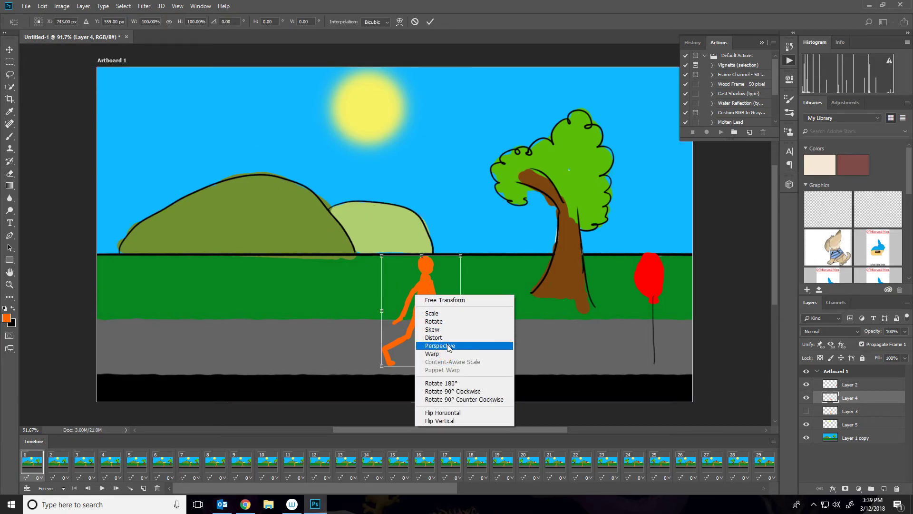
{"action": "left_click", "coordinate": [464, 413]}
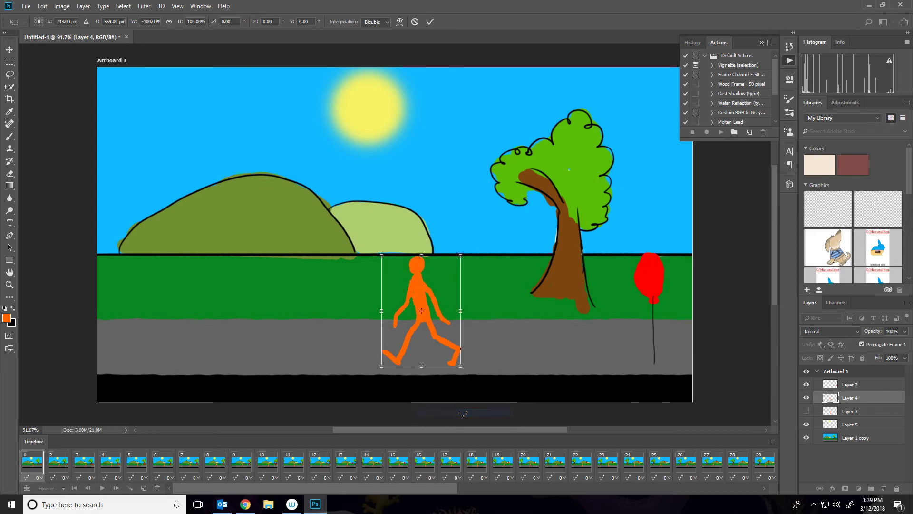
{"action": "key", "text": "Return"}
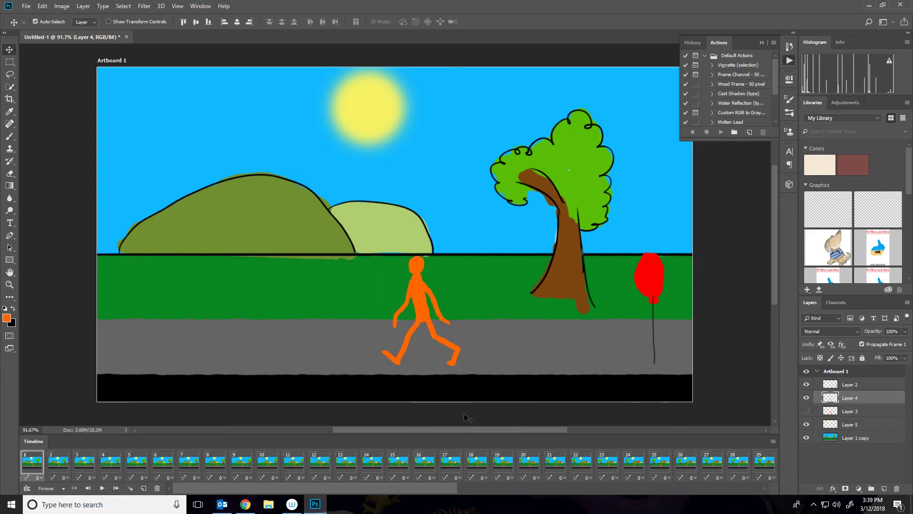
Flip Layer 3's passing figure horizontally on frame 4.
{"action": "left_click", "coordinate": [51, 466]}
{"action": "left_click", "coordinate": [83, 463]}
{"action": "left_click", "coordinate": [110, 463]}
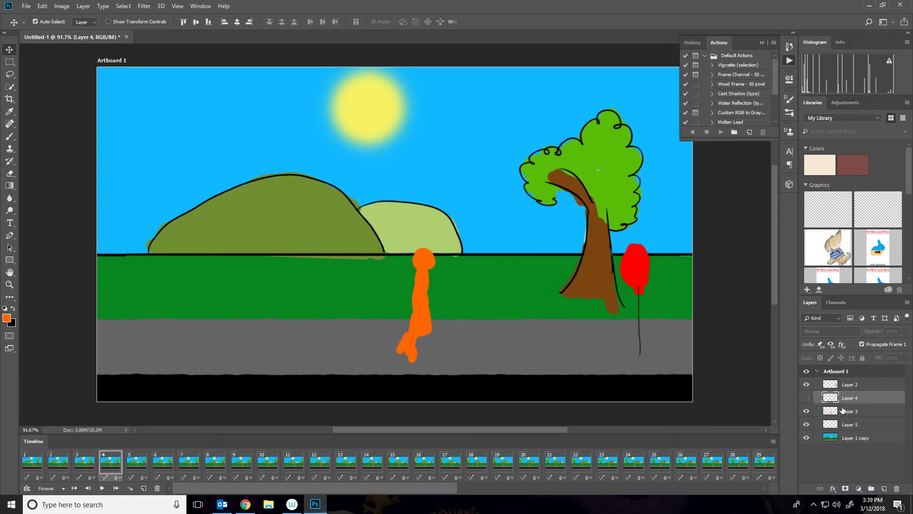
{"action": "left_click", "coordinate": [842, 410]}
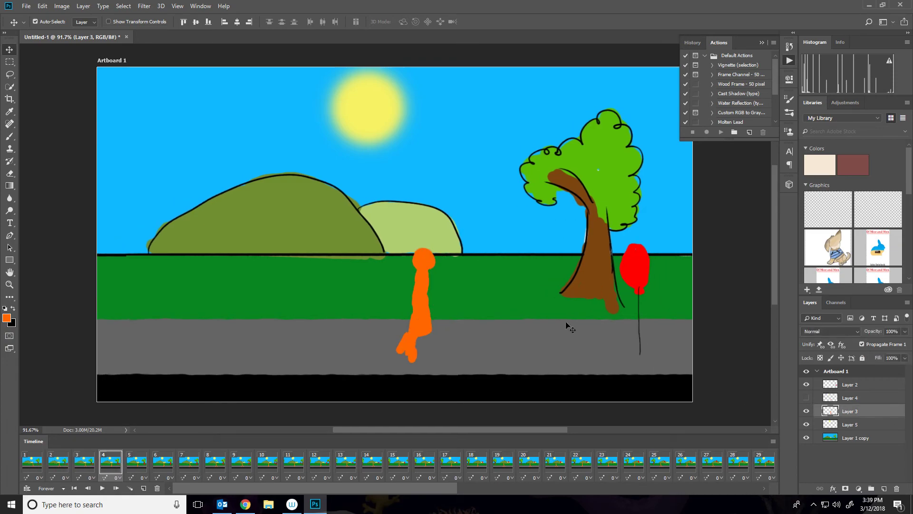
{"action": "key", "text": "ctrl+t"}
{"action": "right_click", "coordinate": [429, 284]}
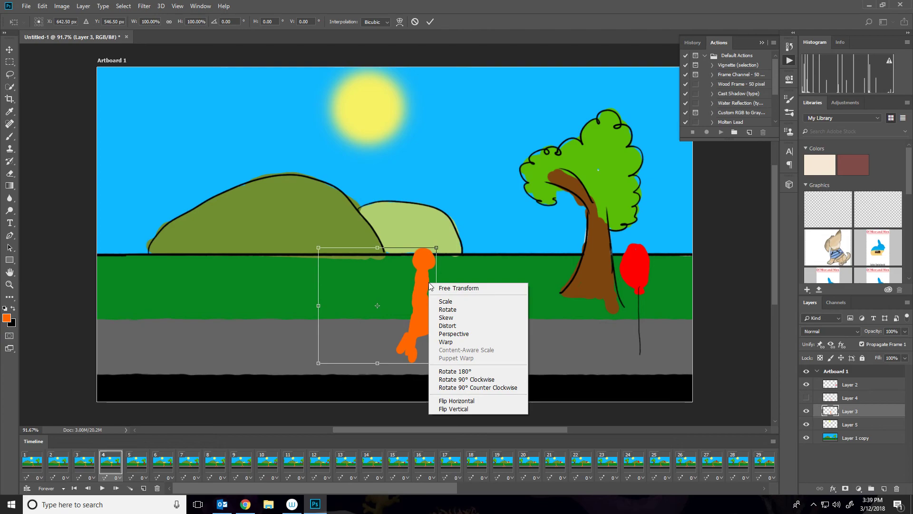
{"action": "left_click", "coordinate": [468, 400]}
{"action": "key", "text": "Return"}
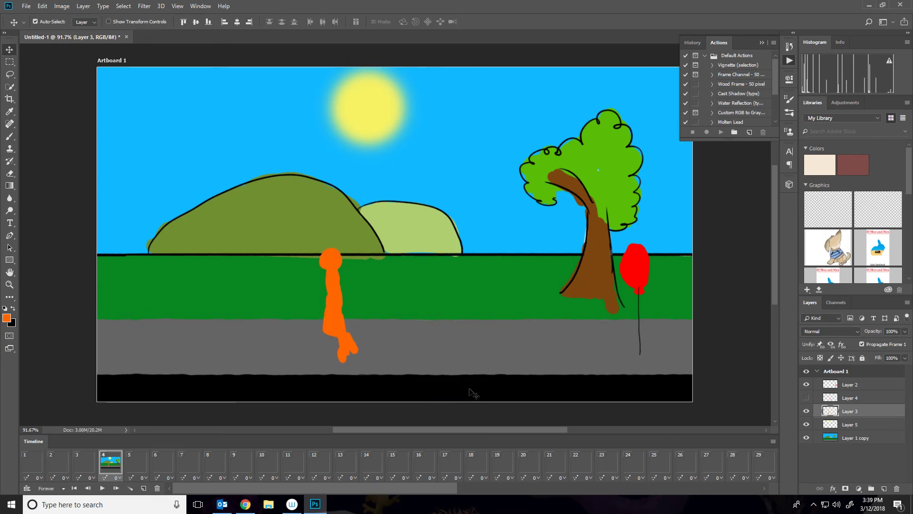
Play the animation and move Layer 3's passing figure about 86 px right on frame 4.
{"action": "key", "text": "space"}
{"action": "key", "text": "space"}
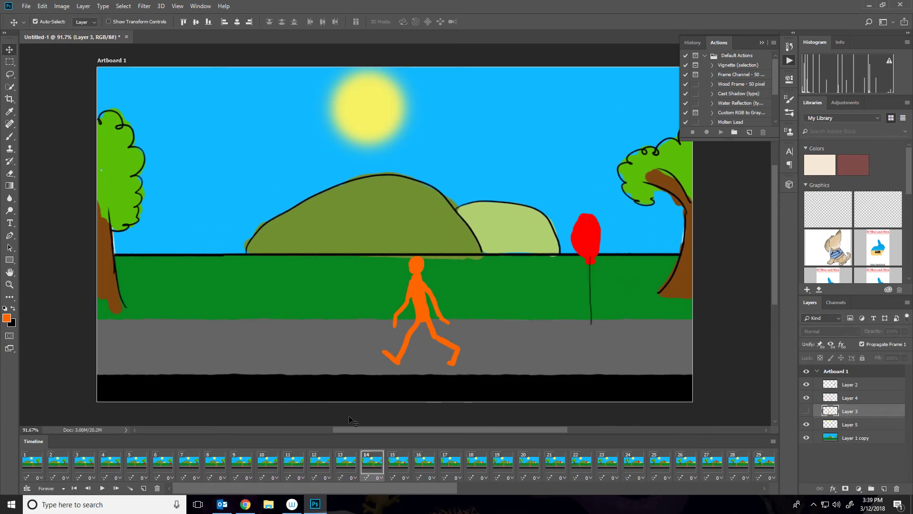
{"action": "left_click", "coordinate": [39, 466]}
{"action": "left_click", "coordinate": [76, 468]}
{"action": "left_click", "coordinate": [106, 470]}
{"action": "left_click_drag", "start_coordinate": [328, 292], "coordinate": [406, 292]}
{"action": "left_click", "coordinate": [93, 466]}
{"action": "left_click", "coordinate": [110, 466]}
{"action": "left_click", "coordinate": [23, 466]}
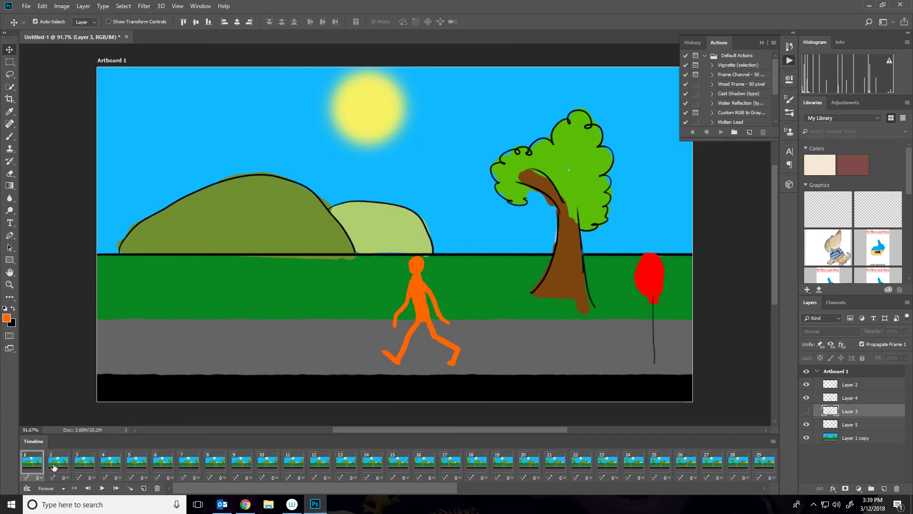
Play the animation and step through the first frames to check the walk cycle.
{"action": "key", "text": "space"}
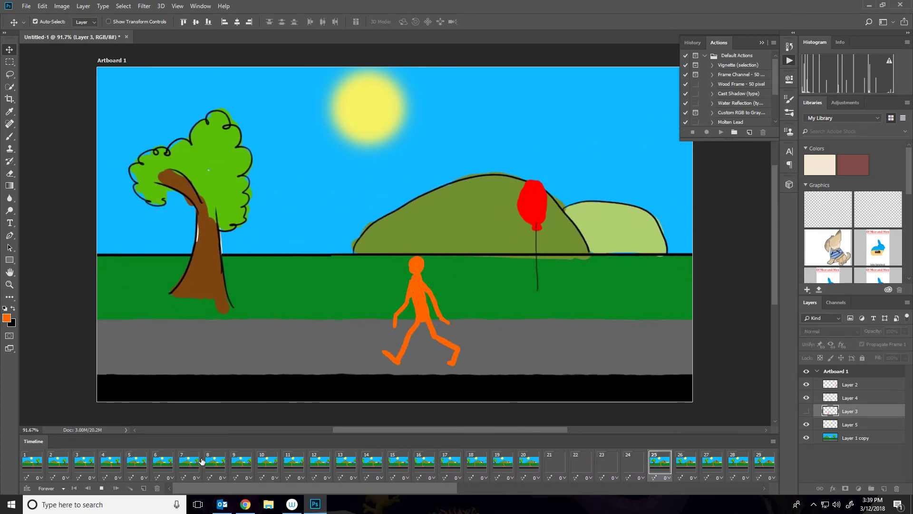
{"action": "key", "text": "space"}
{"action": "left_click", "coordinate": [27, 461]}
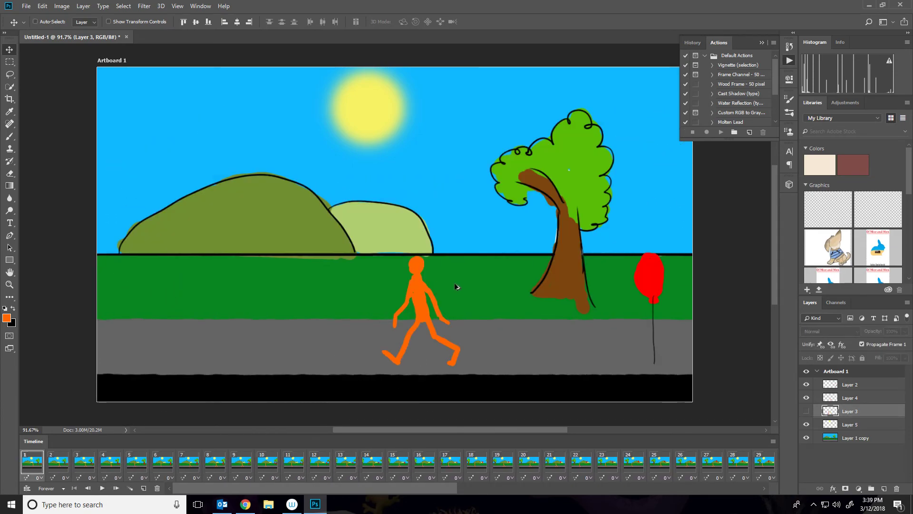
{"action": "key", "text": "space"}
{"action": "key", "text": "alt+z"}
{"action": "key", "text": "alt+z"}
{"action": "left_click", "coordinate": [93, 463]}
{"action": "left_click", "coordinate": [127, 465]}
{"action": "left_click", "coordinate": [205, 465]}
{"action": "left_click", "coordinate": [153, 467]}
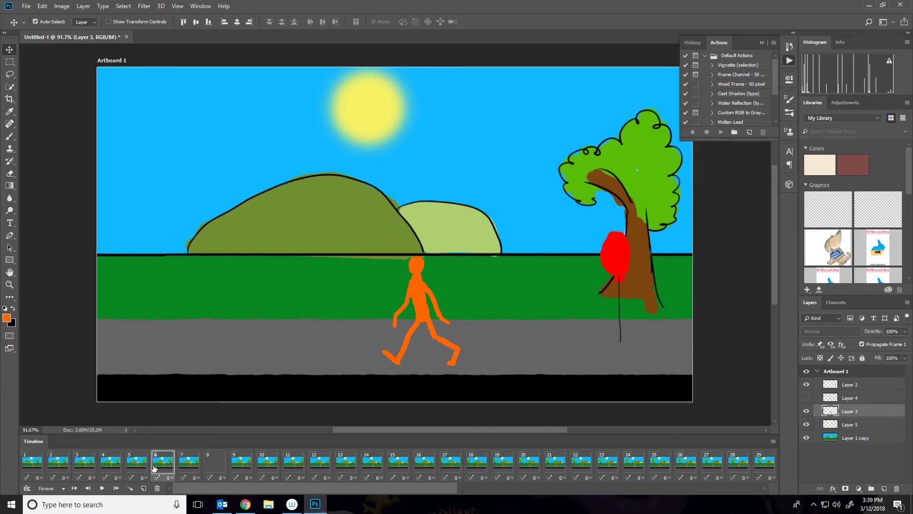
{"action": "left_click", "coordinate": [139, 460]}
{"action": "left_click", "coordinate": [91, 462]}
{"action": "left_click", "coordinate": [113, 464]}
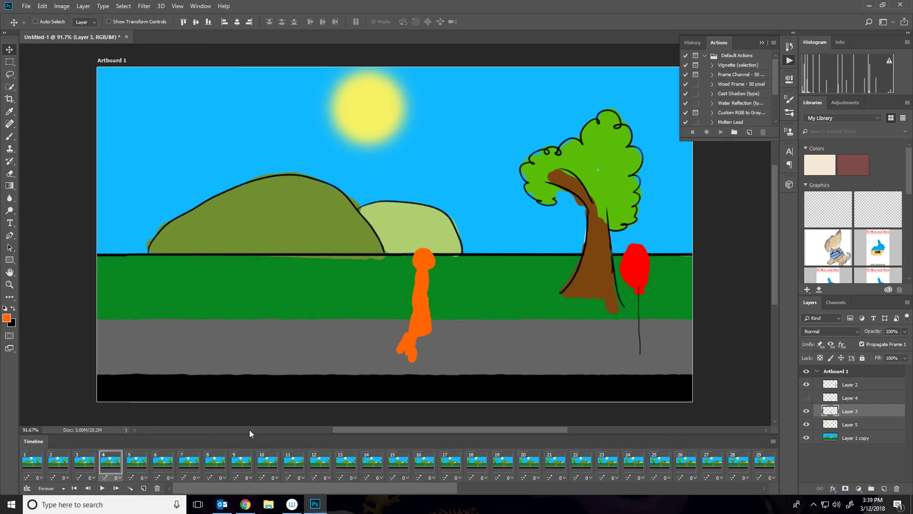
Erase stray pixels beside the passing figure on Layer 3 with the Eraser.
{"action": "key", "text": "ctrl+t"}
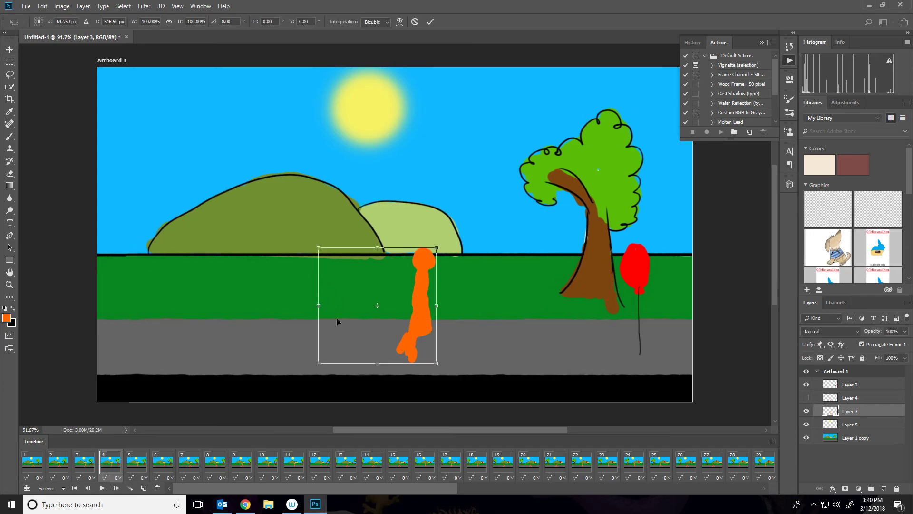
{"action": "left_click", "coordinate": [9, 174]}
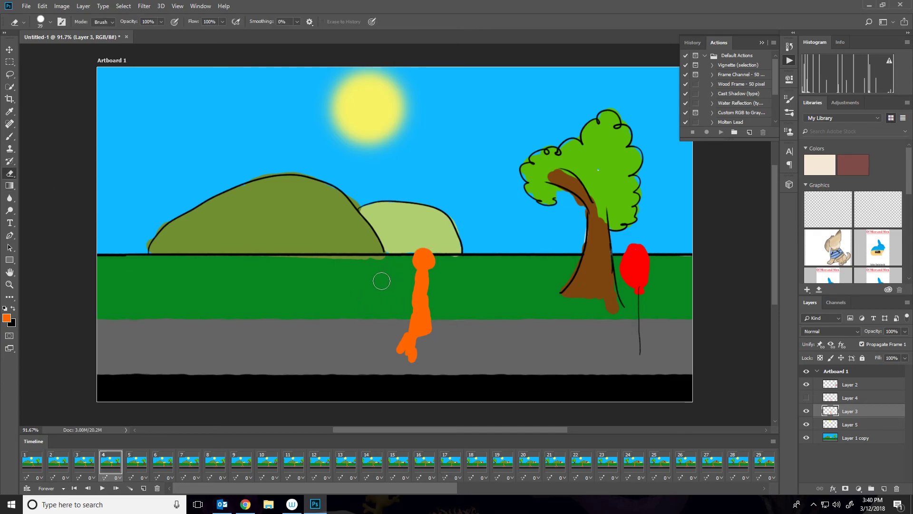
{"action": "right_click", "coordinate": [338, 270]}
{"action": "left_click", "coordinate": [270, 222]}
Flip Layer 3's passing figure horizontally again on frame 4.
{"action": "key", "text": "ctrl+t"}
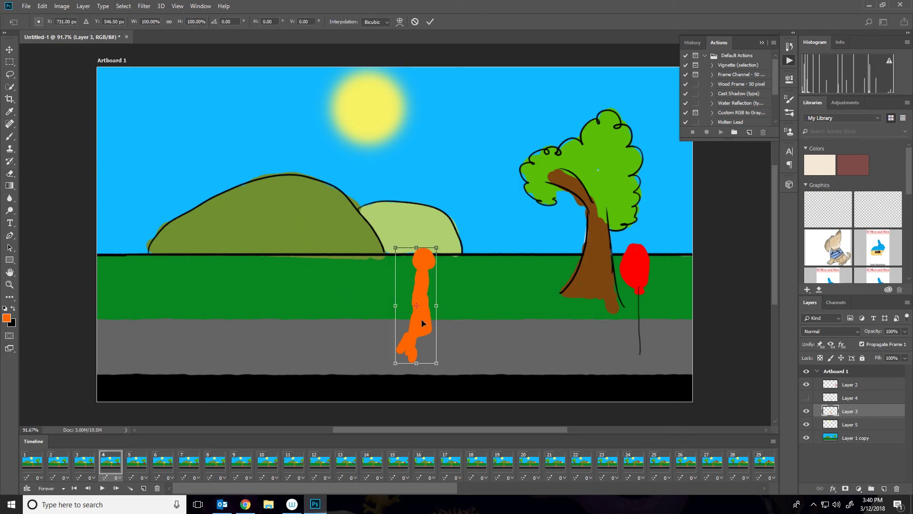
{"action": "right_click", "coordinate": [432, 288]}
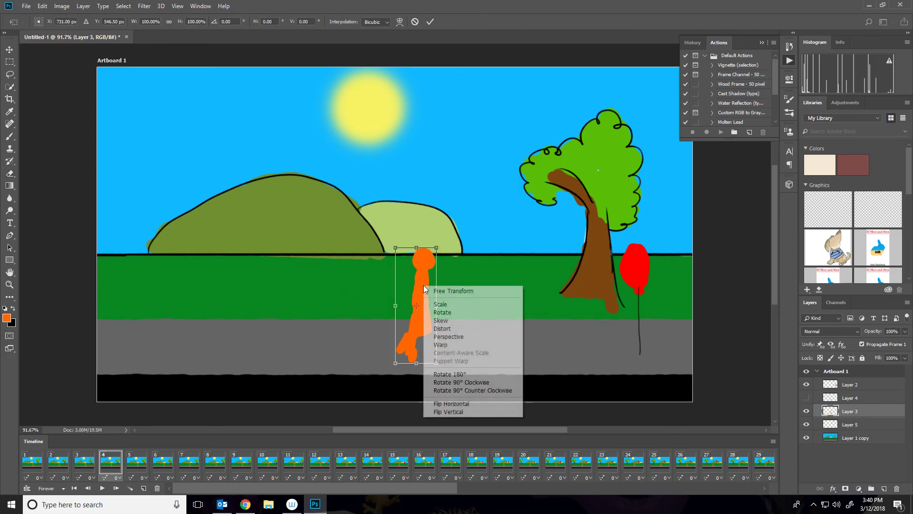
{"action": "left_click", "coordinate": [445, 405]}
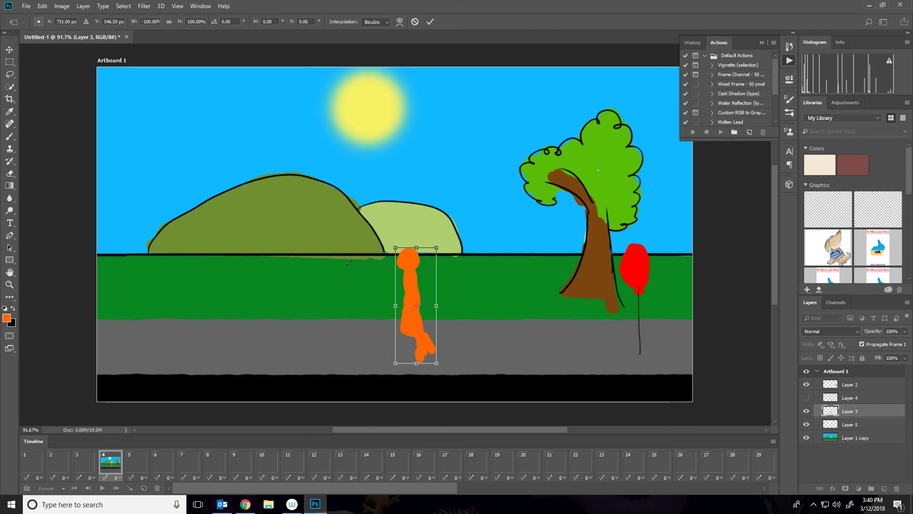
{"action": "key", "text": "Return"}
Lighten the hills and the tree trunk on the background layer with the Dodge tool on frame 1.
{"action": "key", "text": "e"}
{"action": "key", "text": "space"}
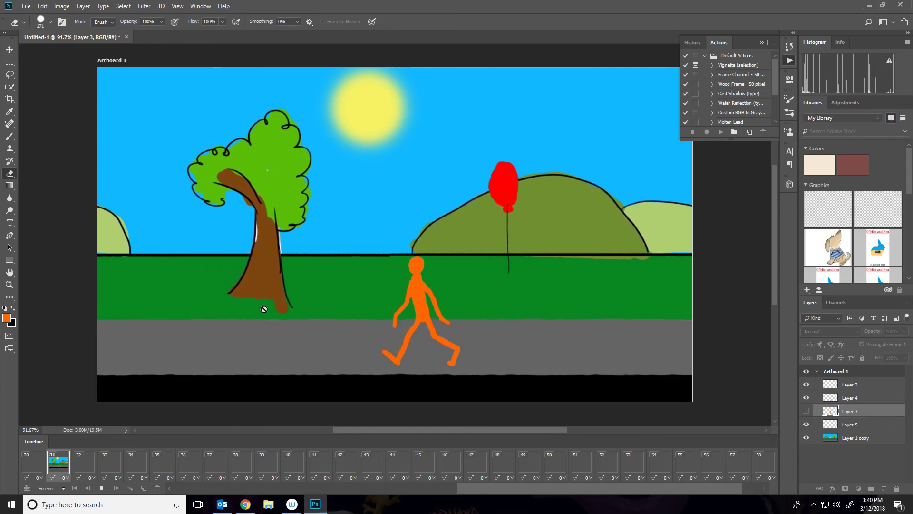
{"action": "key", "text": "space"}
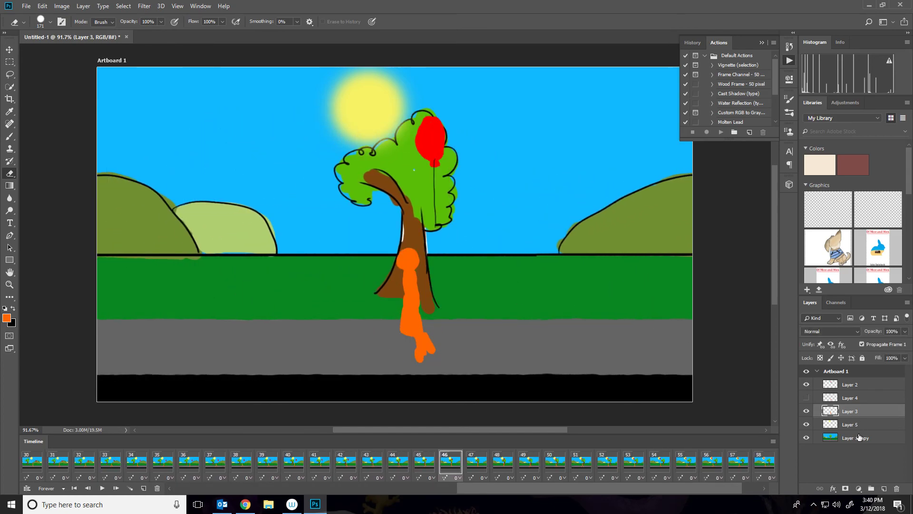
{"action": "left_click_drag", "start_coordinate": [520, 489], "coordinate": [238, 485]}
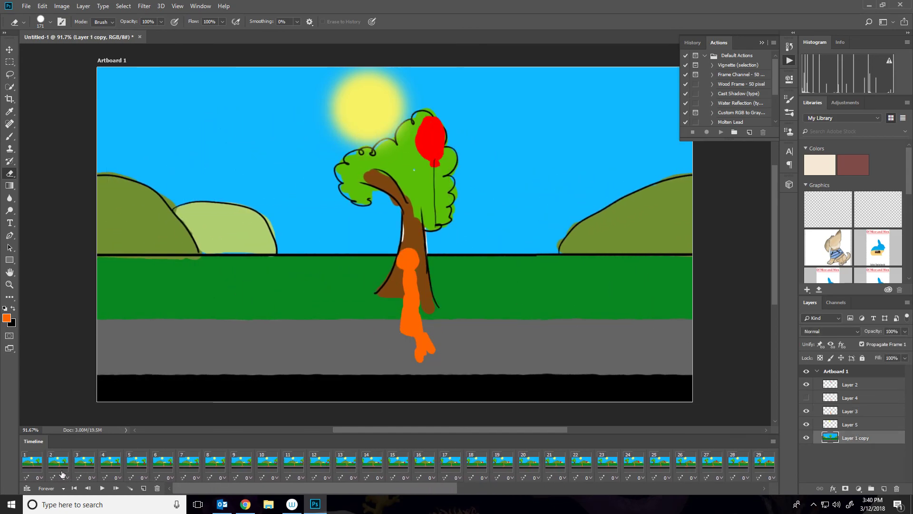
{"action": "left_click", "coordinate": [33, 461]}
{"action": "left_click", "coordinate": [14, 210]}
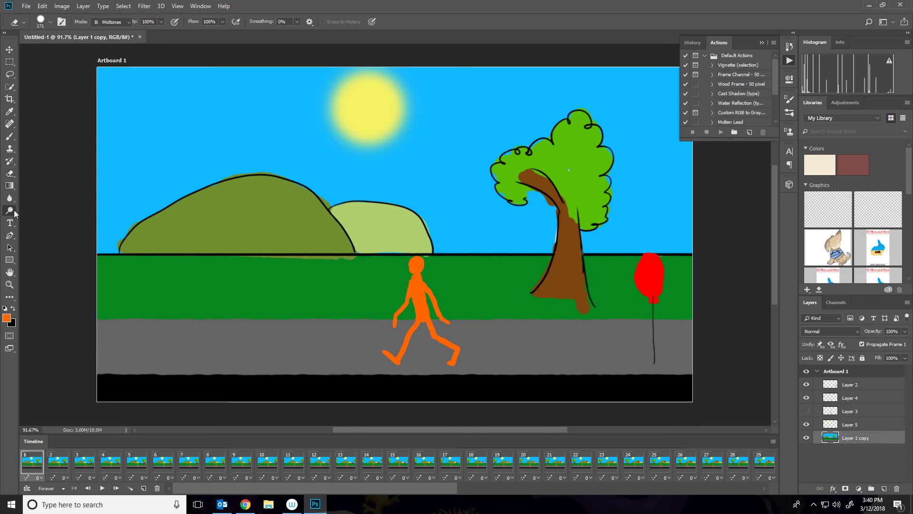
{"action": "left_click", "coordinate": [66, 211]}
{"action": "mouse_move", "coordinate": [257, 181]}
{"action": "left_mouse_down"}
{"action": "mouse_move", "coordinate": [302, 196]}
{"action": "mouse_move", "coordinate": [325, 230]}
{"action": "mouse_move", "coordinate": [336, 226]}
{"action": "mouse_move", "coordinate": [279, 191]}
{"action": "mouse_move", "coordinate": [139, 217]}
{"action": "mouse_move", "coordinate": [290, 189]}
{"action": "mouse_move", "coordinate": [322, 192]}
{"action": "left_mouse_up"}
{"action": "left_click_drag", "start_coordinate": [247, 178], "coordinate": [158, 184]}
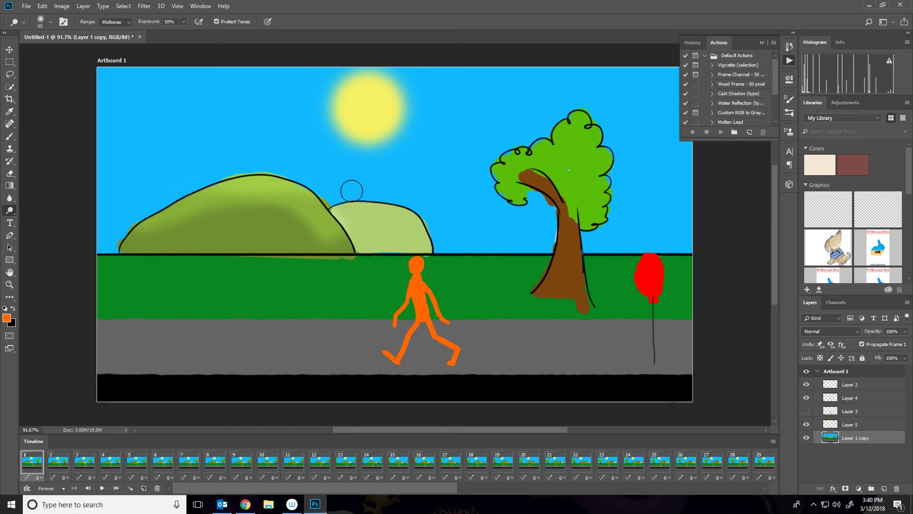
{"action": "left_click_drag", "start_coordinate": [342, 198], "coordinate": [402, 205]}
{"action": "mouse_move", "coordinate": [526, 167]}
{"action": "left_mouse_down"}
{"action": "mouse_move", "coordinate": [506, 177]}
{"action": "mouse_move", "coordinate": [503, 164]}
{"action": "mouse_move", "coordinate": [500, 173]}
{"action": "mouse_move", "coordinate": [534, 163]}
{"action": "mouse_move", "coordinate": [579, 121]}
{"action": "mouse_move", "coordinate": [560, 195]}
{"action": "mouse_move", "coordinate": [543, 176]}
{"action": "mouse_move", "coordinate": [523, 181]}
{"action": "left_mouse_up"}
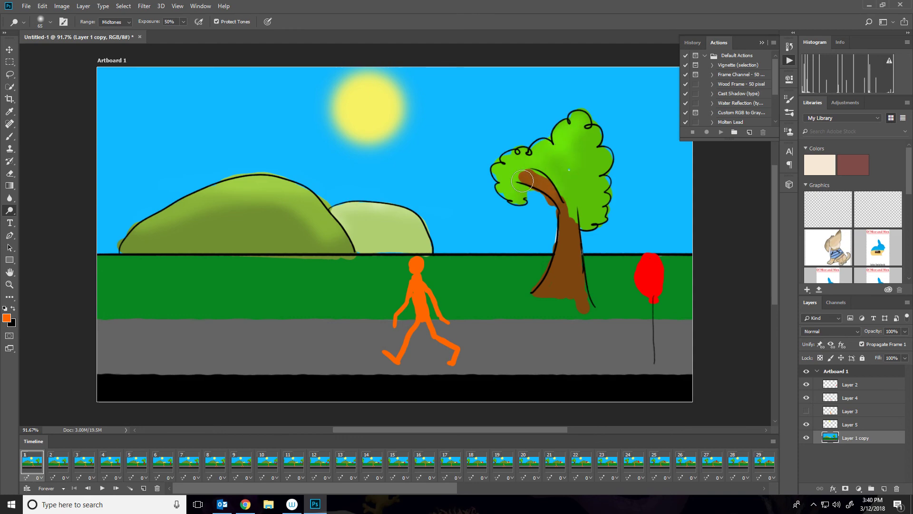
{"action": "left_click_drag", "start_coordinate": [556, 232], "coordinate": [529, 306]}
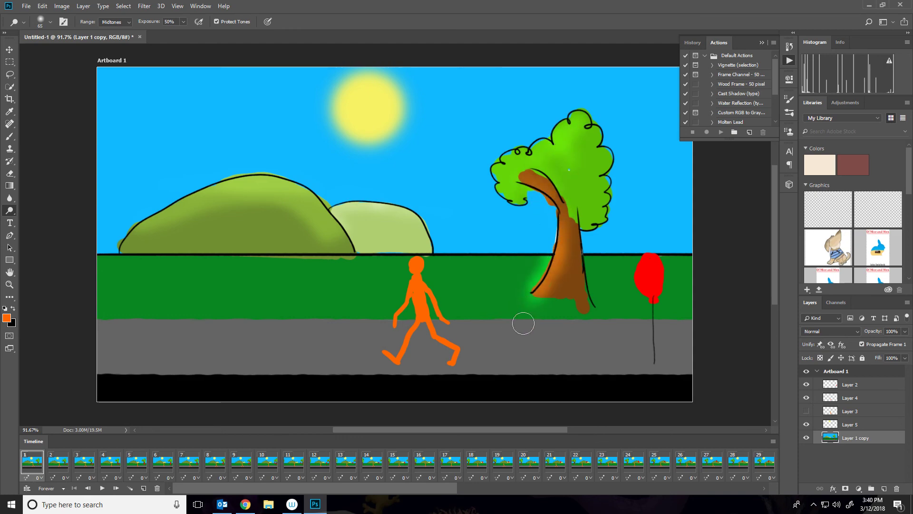
{"action": "key", "text": "alt+z"}
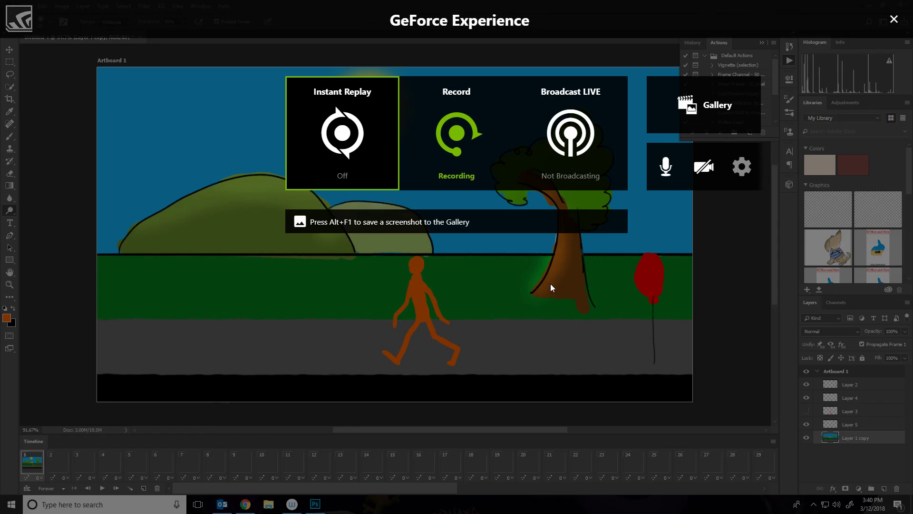
{"action": "key", "text": "alt+z"}
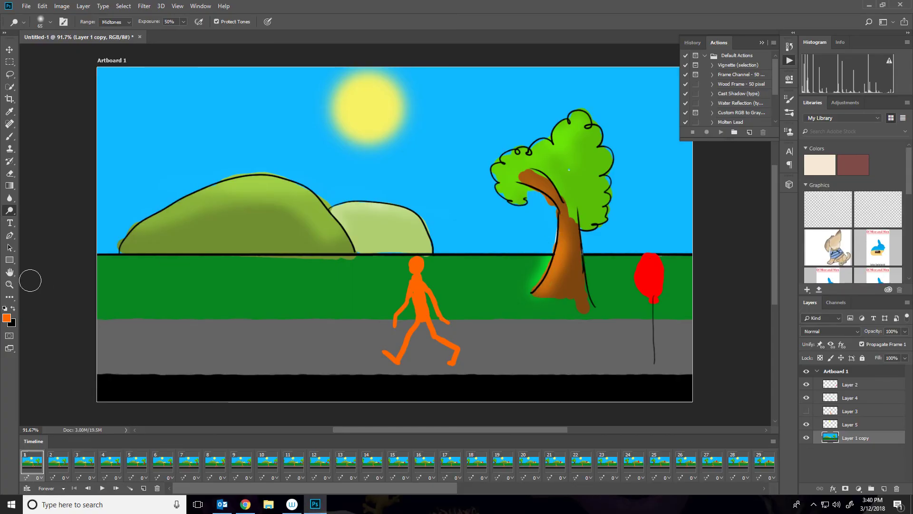
Darken the bases of the hills and the tree trunk with the Burn tool.
{"action": "right_click", "coordinate": [5, 209]}
{"action": "left_click", "coordinate": [31, 223]}
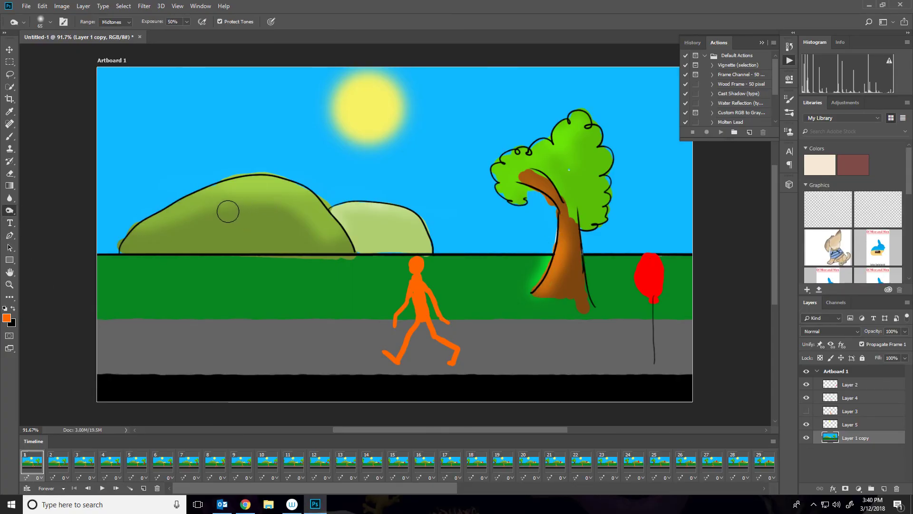
{"action": "mouse_move", "coordinate": [174, 225]}
{"action": "left_mouse_down"}
{"action": "mouse_move", "coordinate": [269, 257]}
{"action": "mouse_move", "coordinate": [336, 257]}
{"action": "mouse_move", "coordinate": [250, 250]}
{"action": "left_mouse_up"}
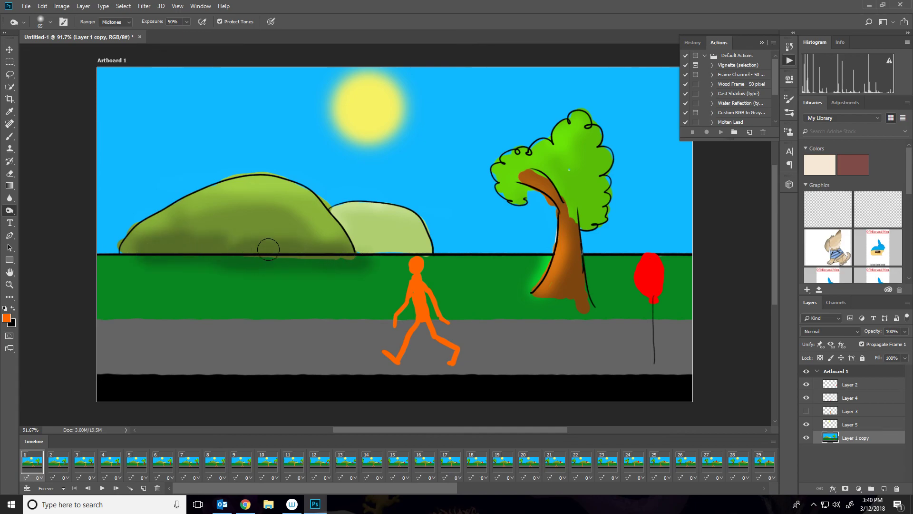
{"action": "left_click_drag", "start_coordinate": [358, 250], "coordinate": [397, 252]}
{"action": "left_click_drag", "start_coordinate": [573, 307], "coordinate": [576, 289]}
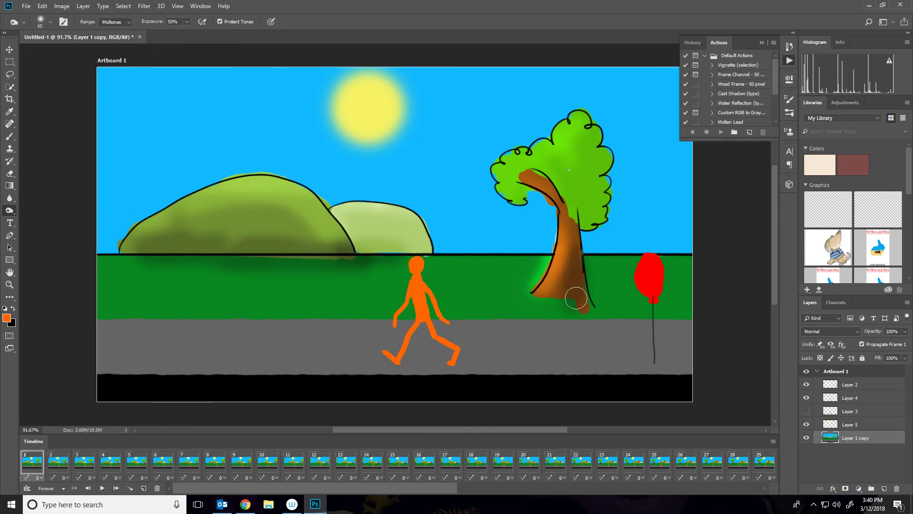
Darken the tree canopy and the edge of the red balloon with the Burn tool.
{"action": "mouse_move", "coordinate": [593, 212]}
{"action": "left_mouse_down"}
{"action": "mouse_move", "coordinate": [592, 191]}
{"action": "mouse_move", "coordinate": [534, 277]}
{"action": "mouse_move", "coordinate": [581, 222]}
{"action": "mouse_move", "coordinate": [601, 176]}
{"action": "left_mouse_up"}
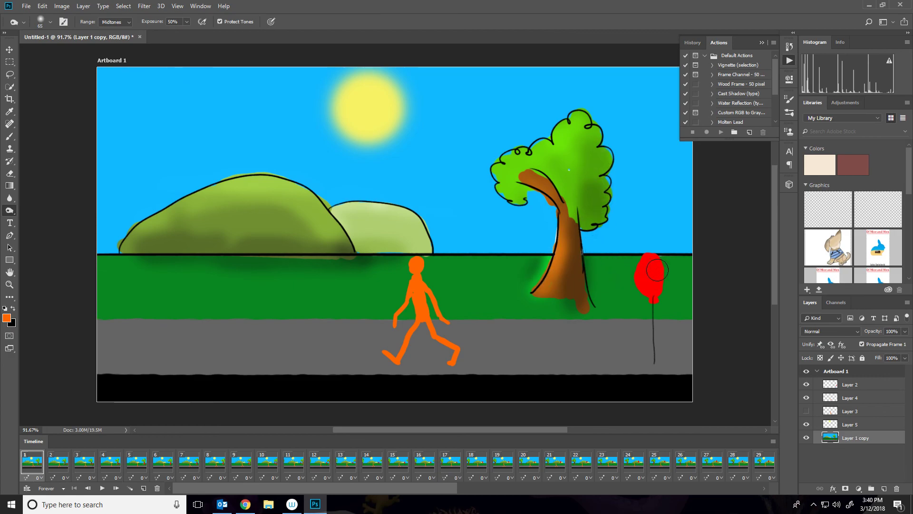
{"action": "left_click_drag", "start_coordinate": [662, 284], "coordinate": [656, 306]}
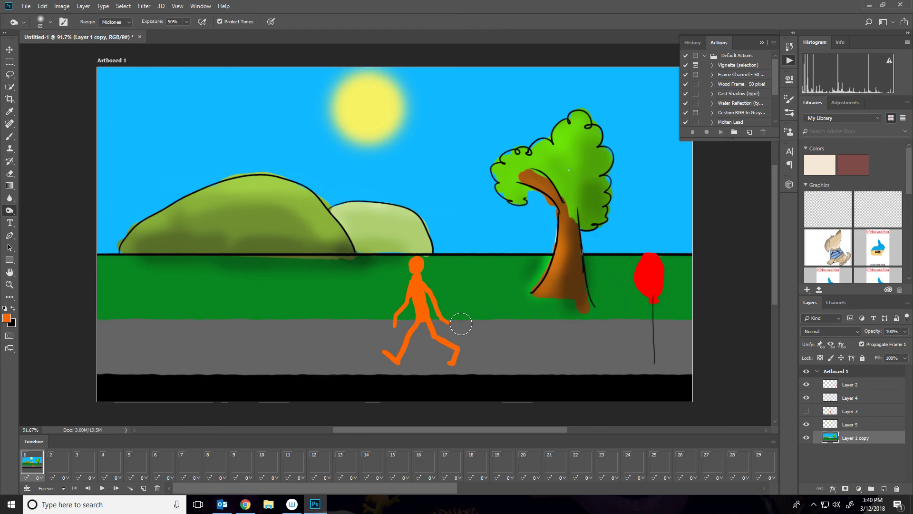
On Layer 4, paint a soft black shadow beneath the figure's feet with an 84 px, 0% hardness brush at 1% flow.
{"action": "left_click", "coordinate": [840, 399]}
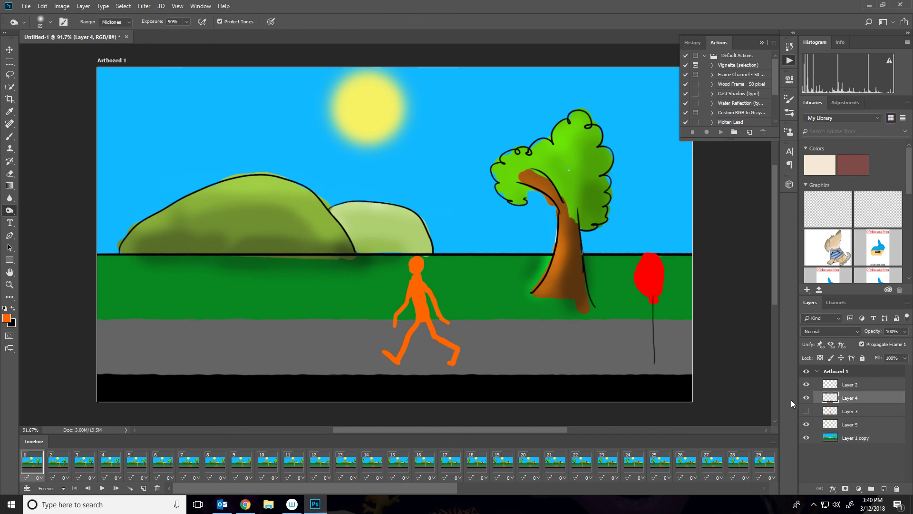
{"action": "key", "text": "b"}
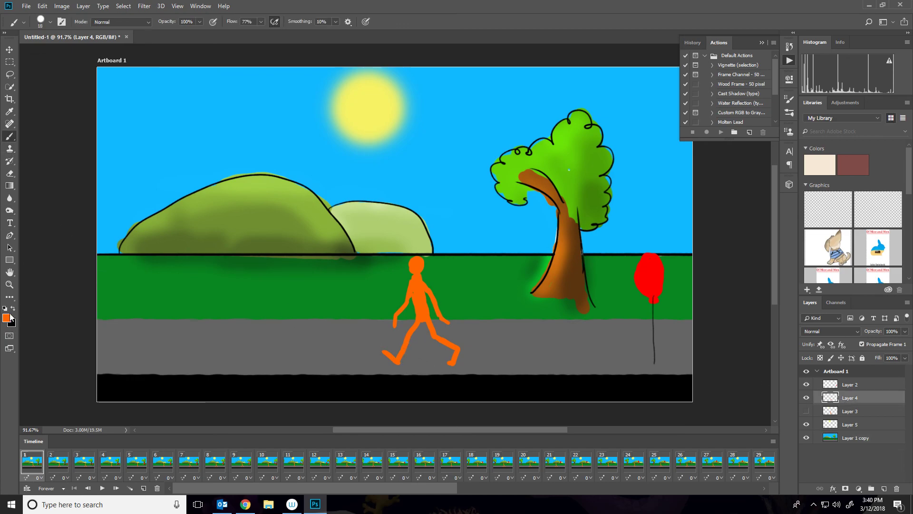
{"action": "right_click", "coordinate": [452, 341]}
{"action": "left_click_drag", "start_coordinate": [555, 383], "coordinate": [467, 373]}
{"action": "left_click", "coordinate": [260, 23]}
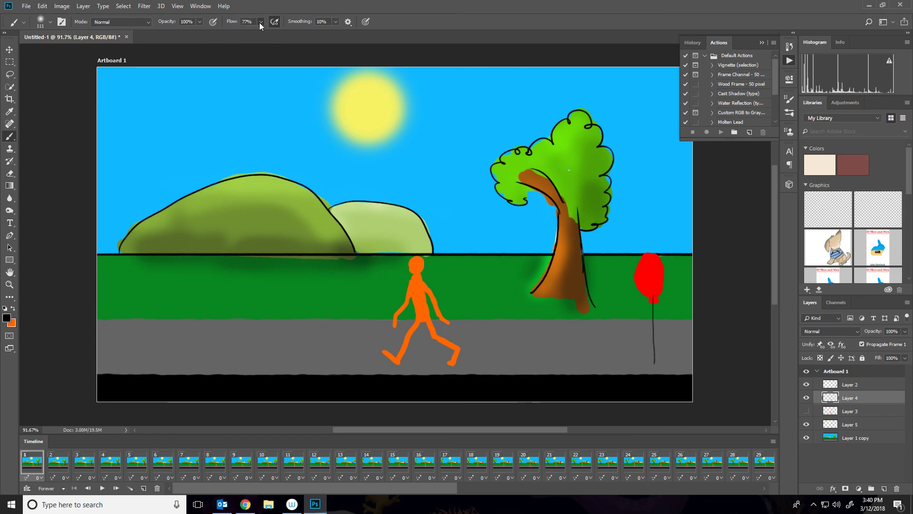
{"action": "left_click_drag", "start_coordinate": [235, 33], "coordinate": [227, 32]}
{"action": "right_click", "coordinate": [479, 336]}
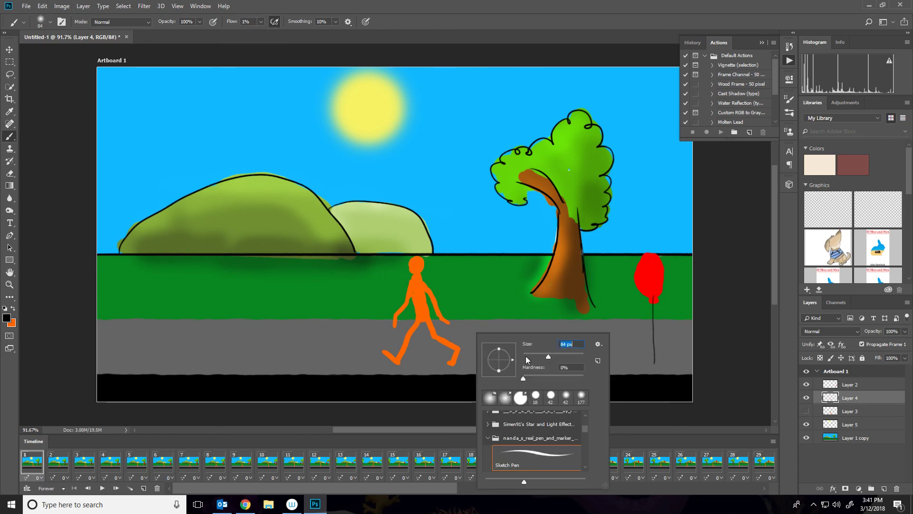
{"action": "left_click_drag", "start_coordinate": [387, 361], "coordinate": [472, 363]}
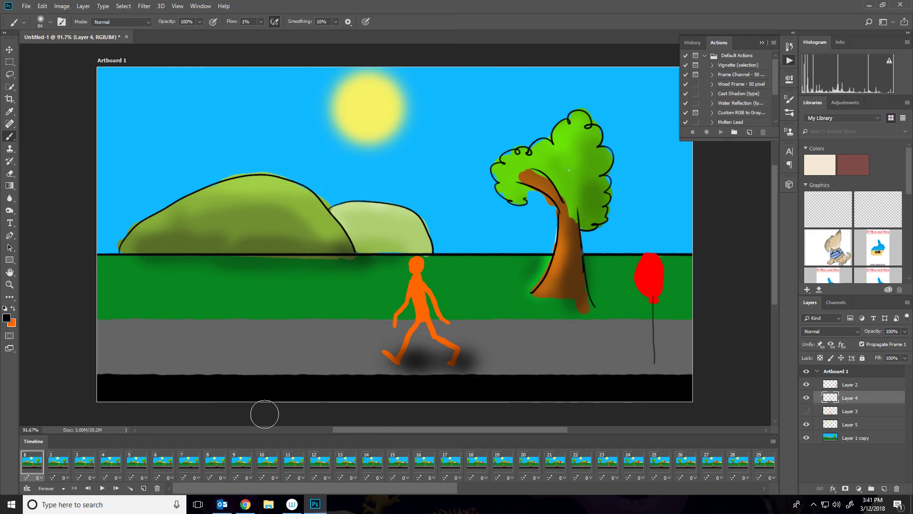
Paint a matching soft shadow beneath the figure's feet on Layer 3 in frame 5.
{"action": "key", "text": "space"}
{"action": "key", "text": "space"}
{"action": "left_click", "coordinate": [849, 412]}
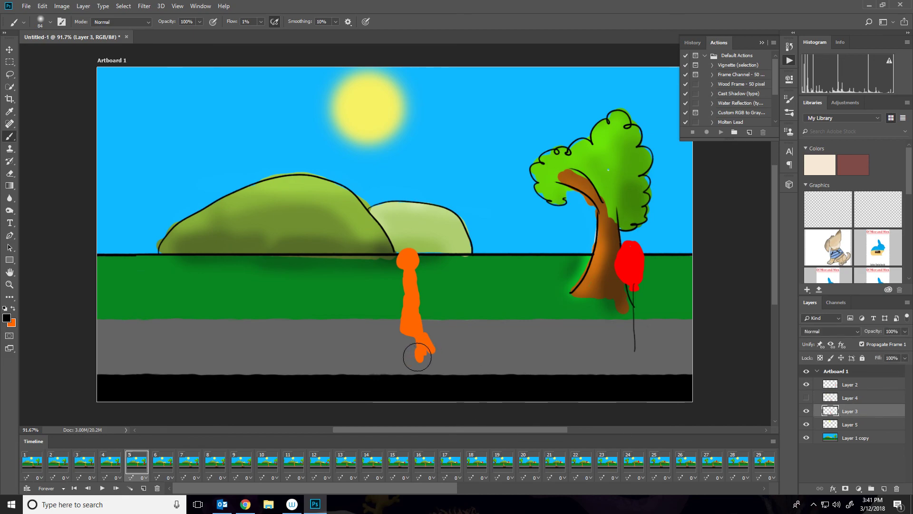
{"action": "left_click_drag", "start_coordinate": [419, 356], "coordinate": [478, 358]}
Play the animation from frame 1 to preview the walking figure and its shadow.
{"action": "left_click", "coordinate": [26, 462]}
{"action": "key", "text": "space"}
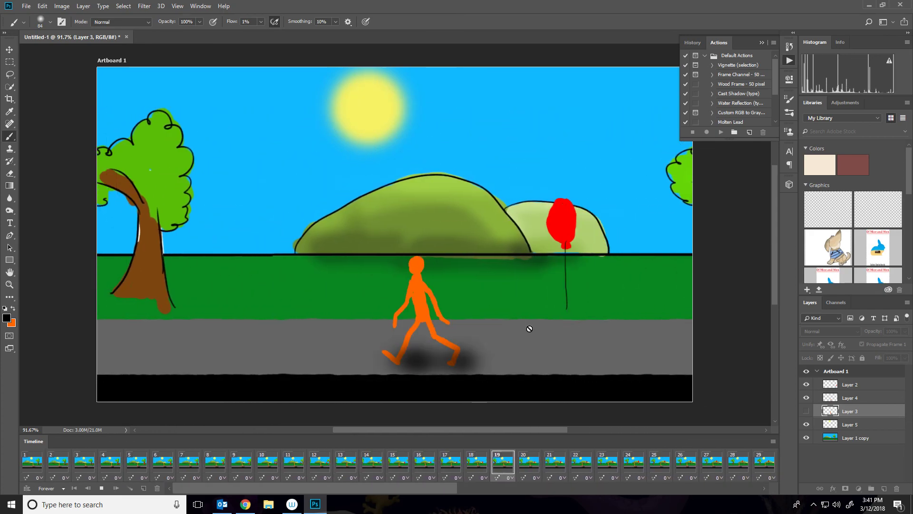
{"action": "key", "text": "space"}
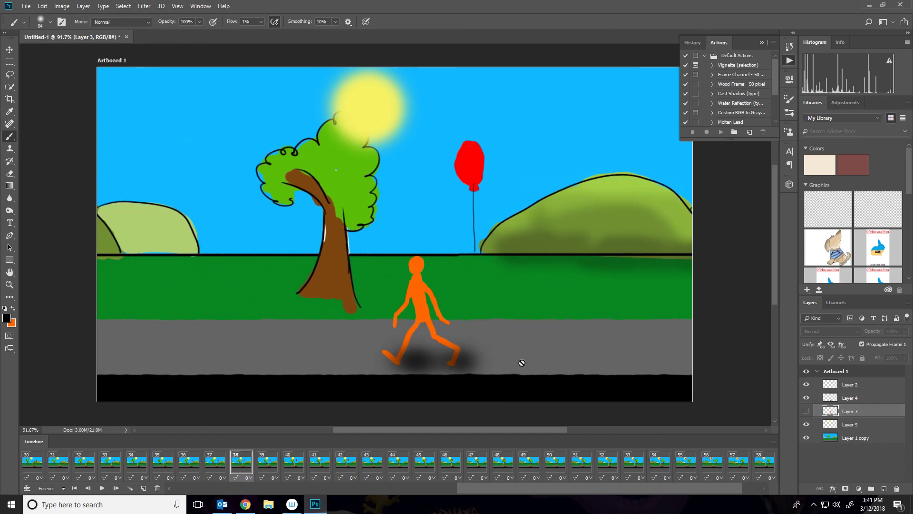